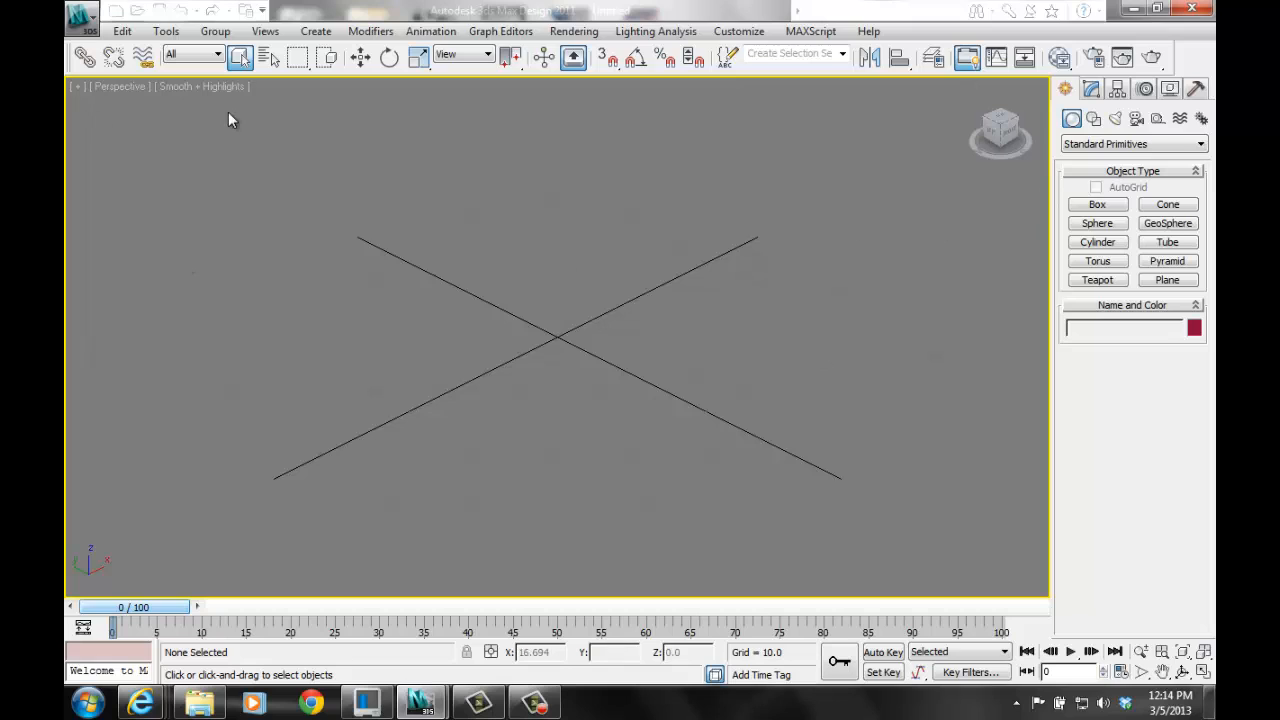
- Draw a rectangular standard-primitive plane about 88 units long and 74 units wide across the grid in the perspective view
click(230, 86)
click(230, 86)
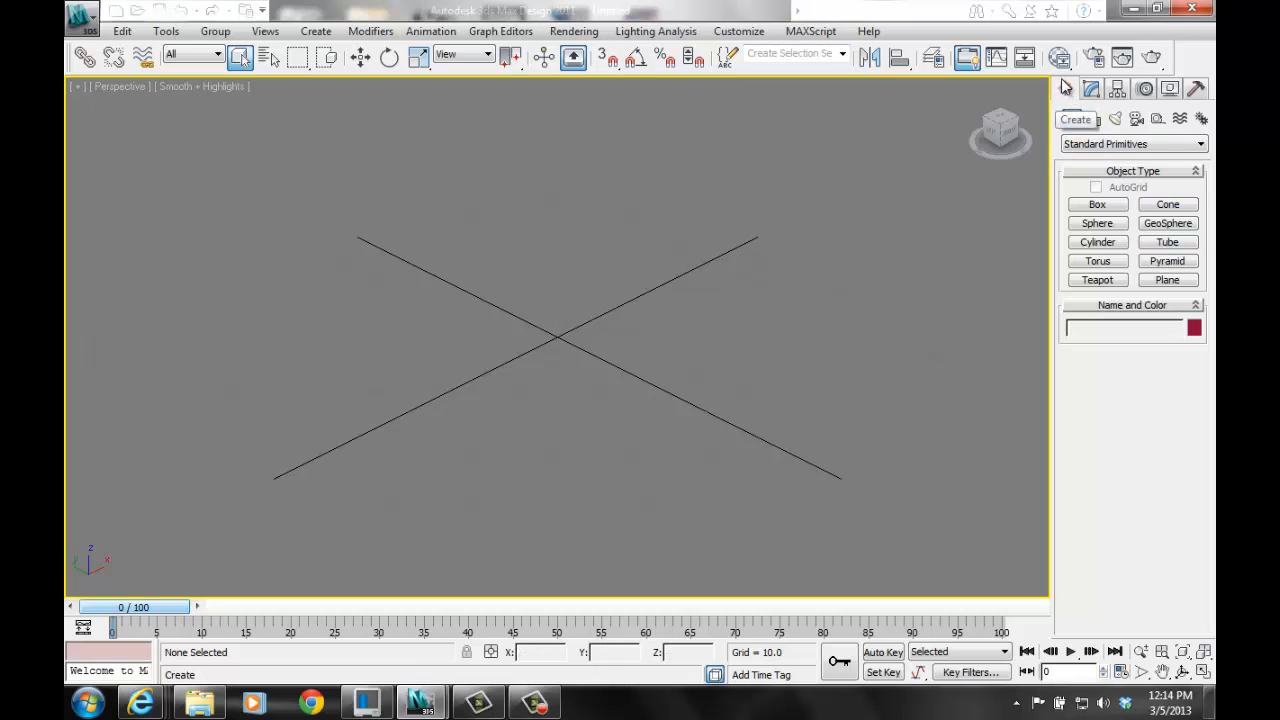
click(1167, 281)
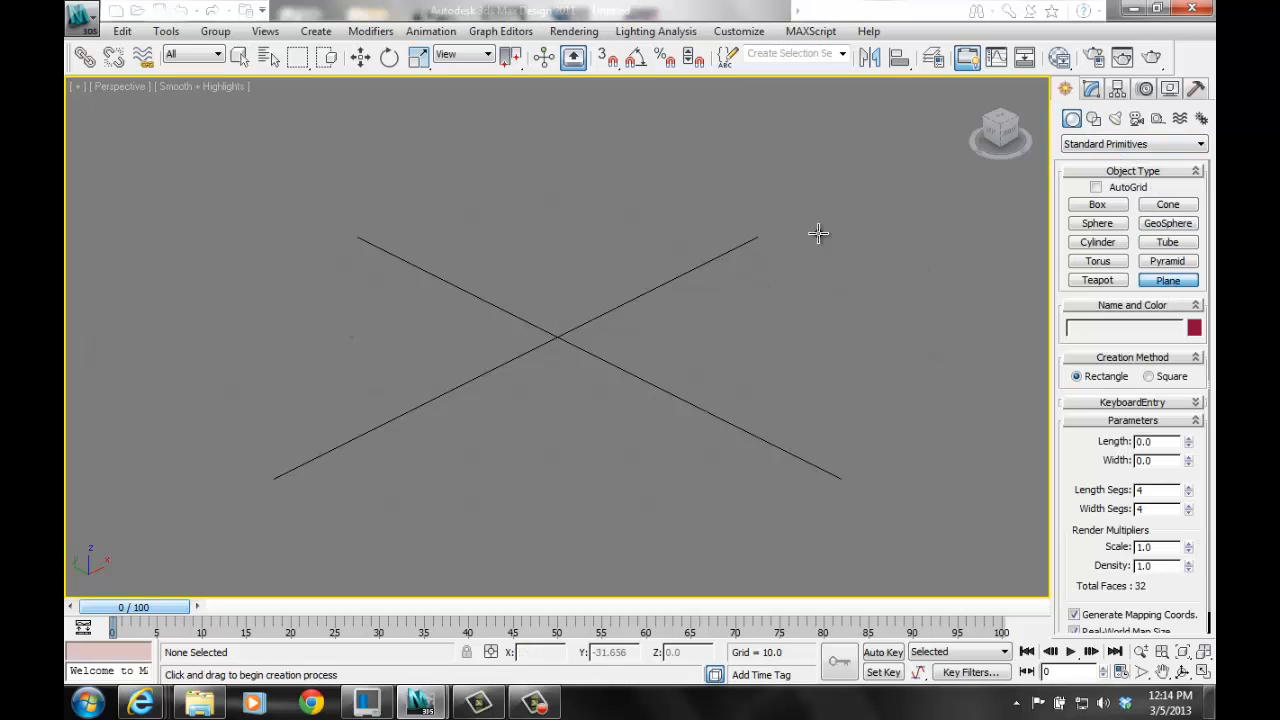
click(390, 297)
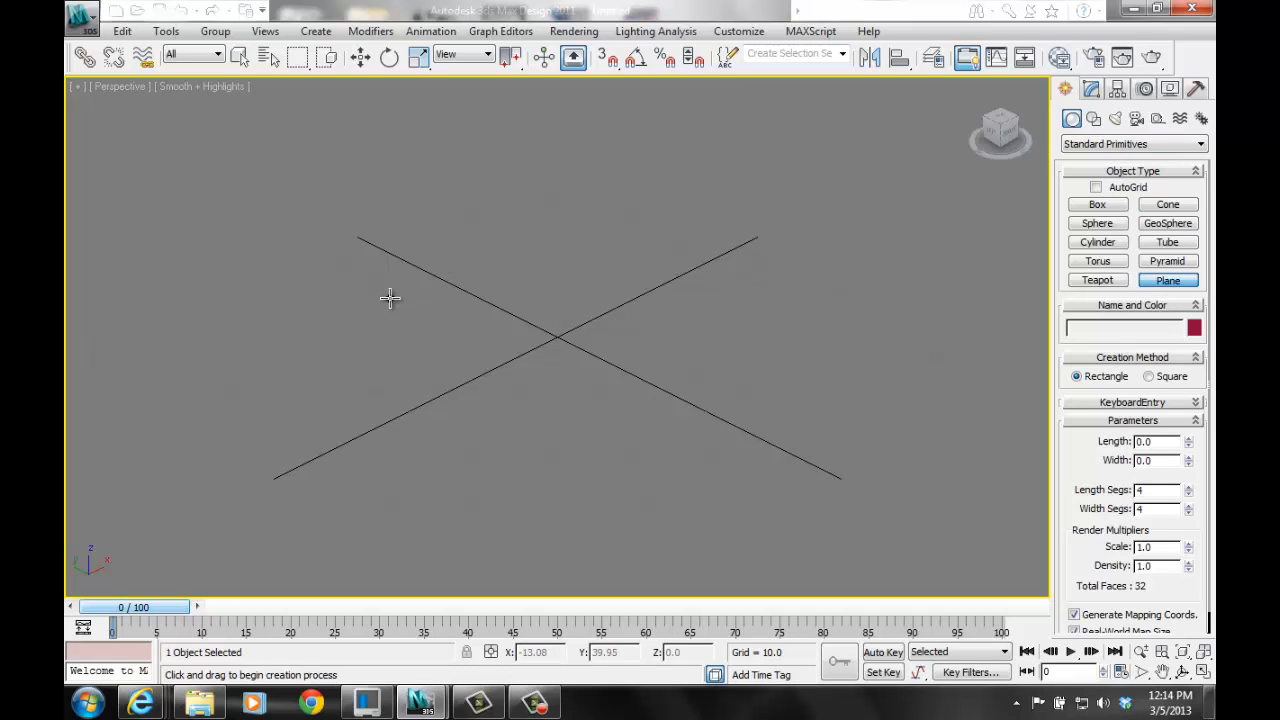
drag(390, 297, 914, 318)
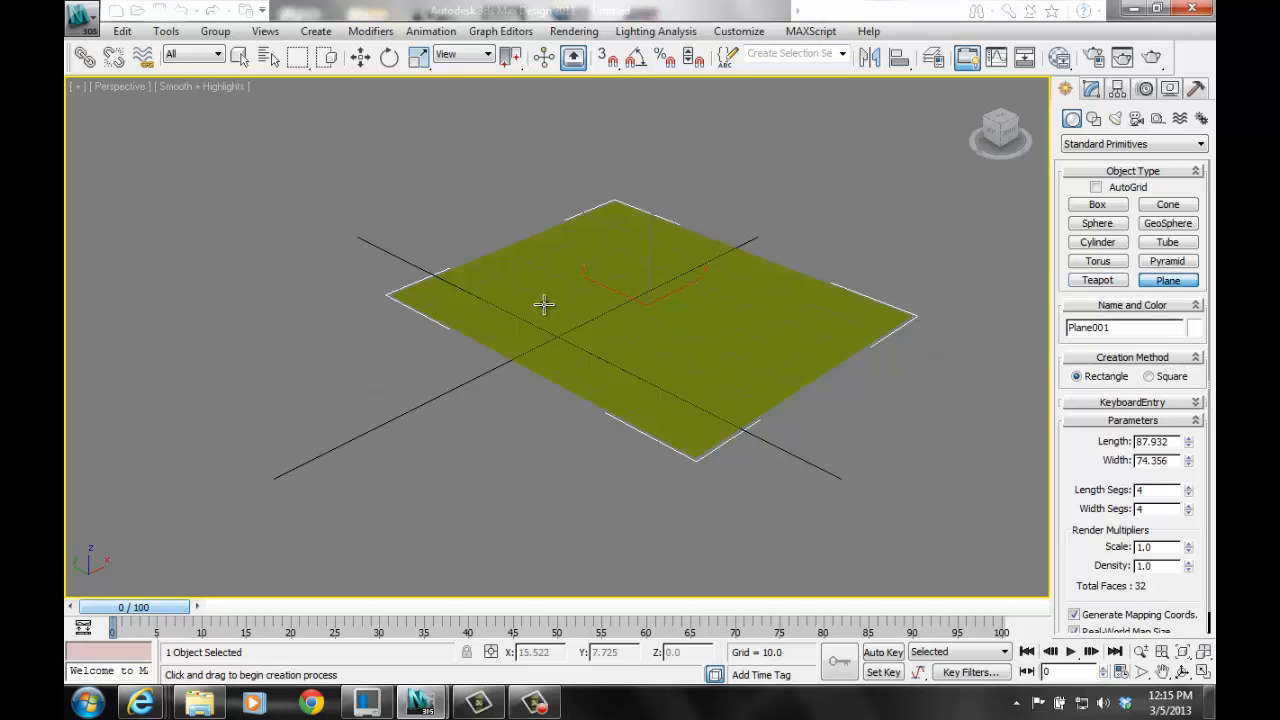
- Set the plane's length segments and width segments to 3 each
double_click(1157, 491)
key(BackSpace)
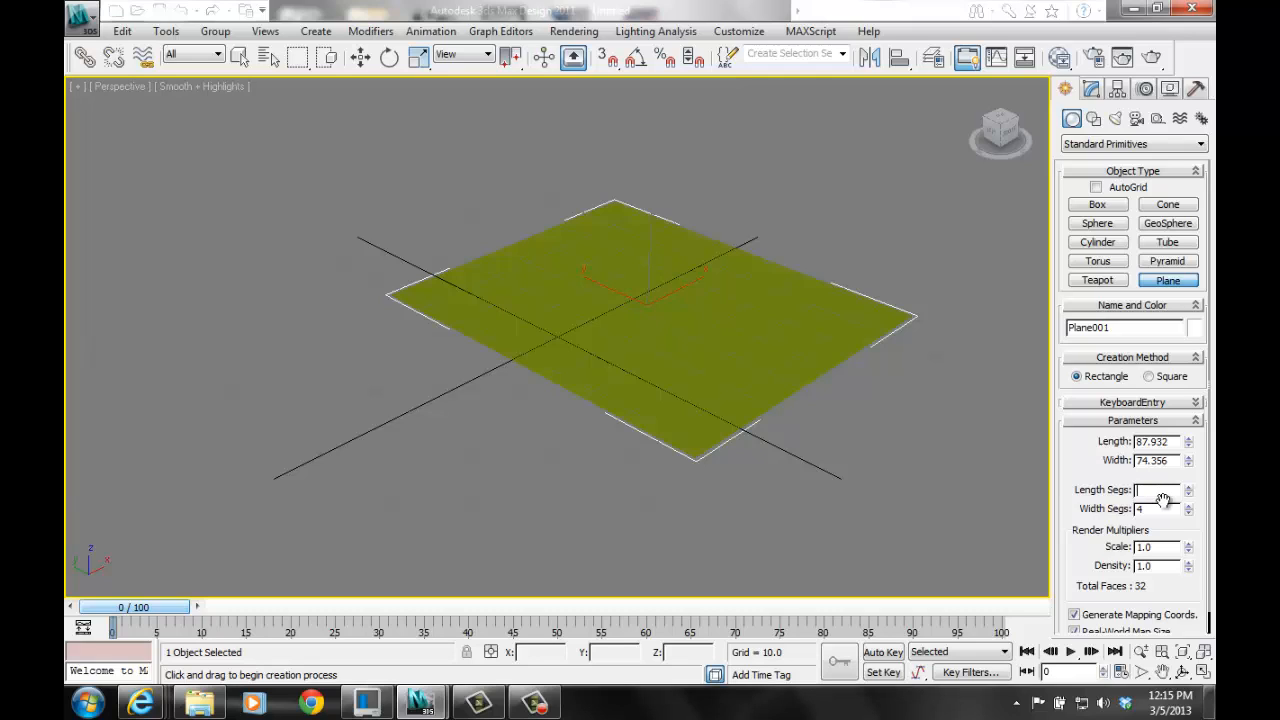
text(4)
click(1153, 508)
text(3)
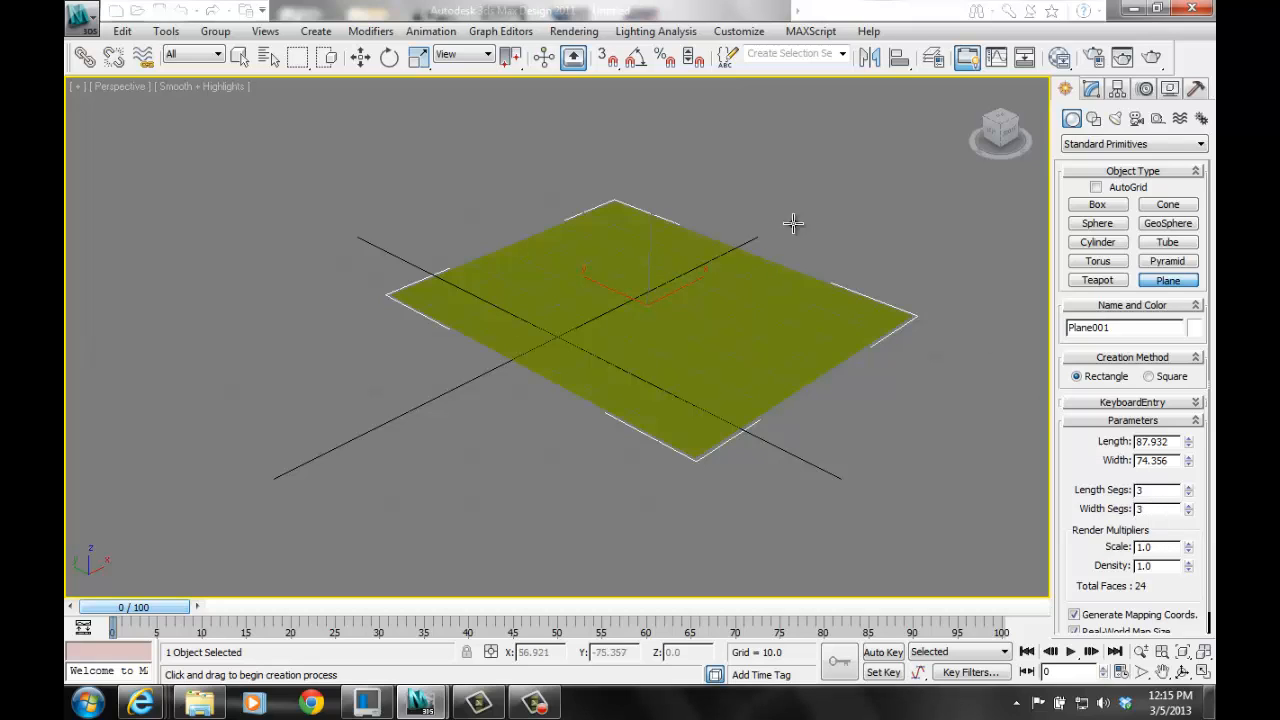
- Switch the perspective viewport to Wireframe shading and apply the plane's segment values
click(224, 88)
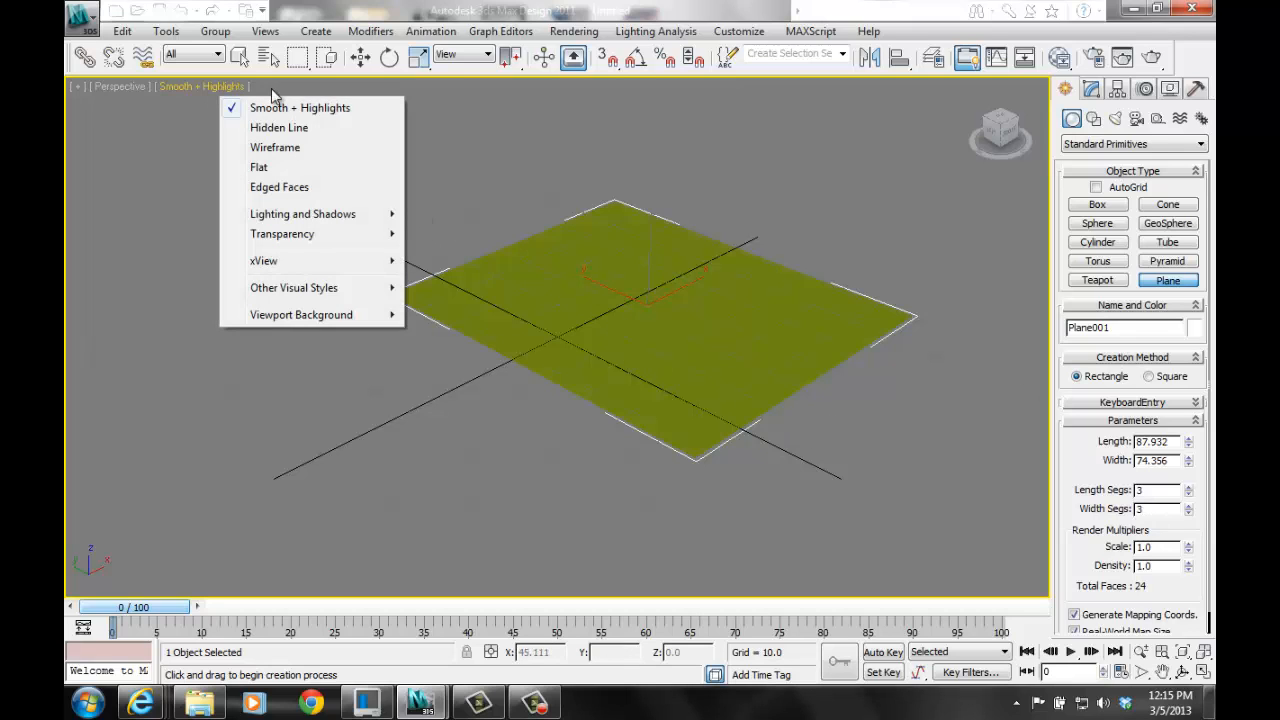
click(320, 148)
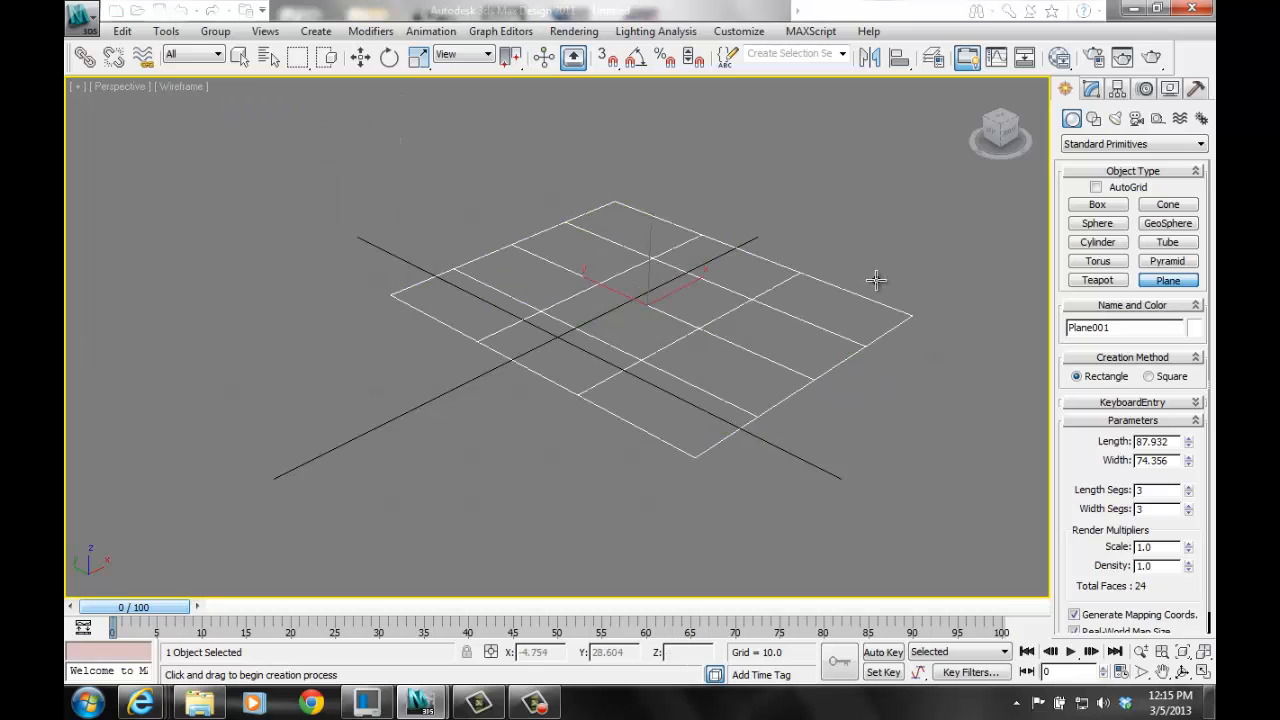
click(571, 398)
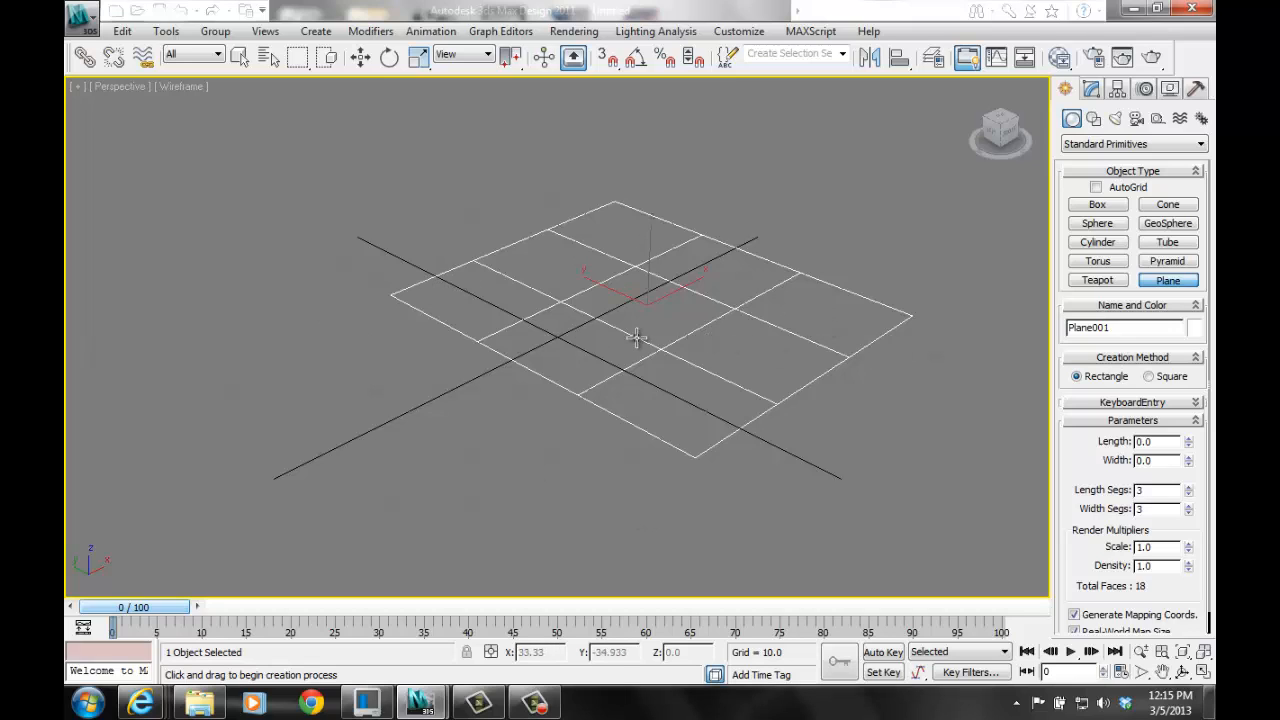
click(790, 427)
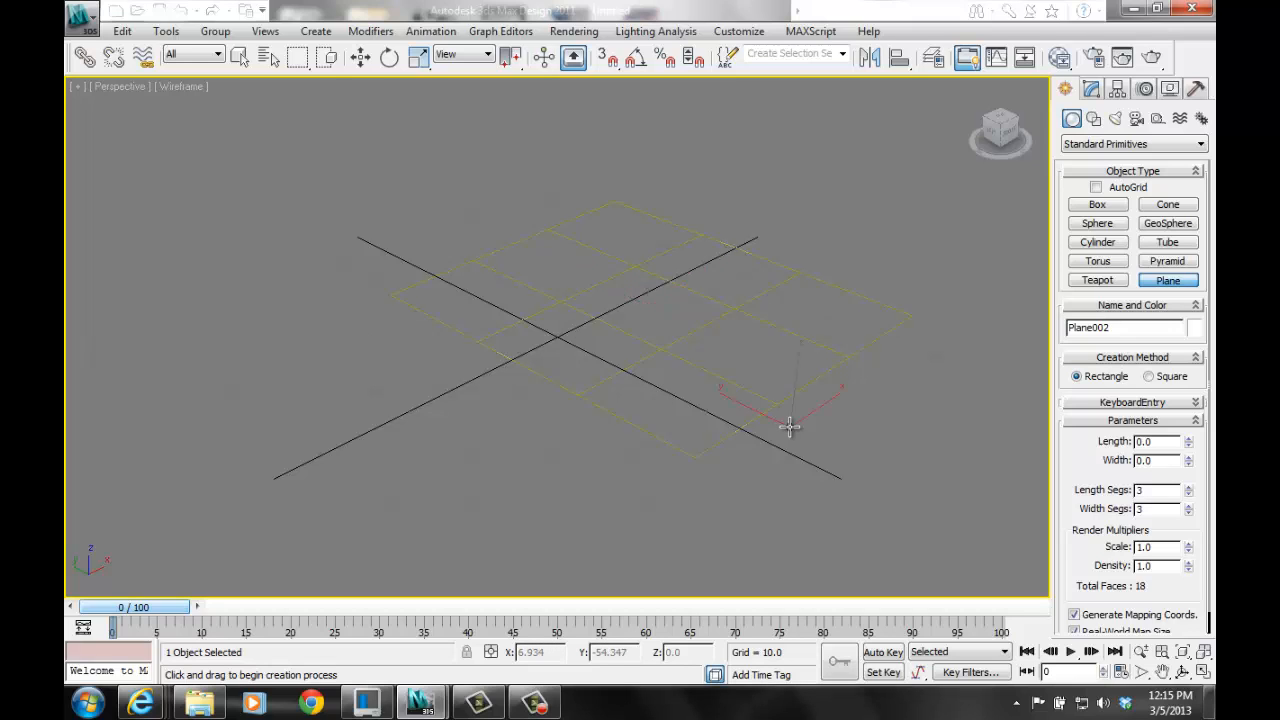
- Preview the perspective viewport in Flat shading and return it to Wireframe
click(172, 88)
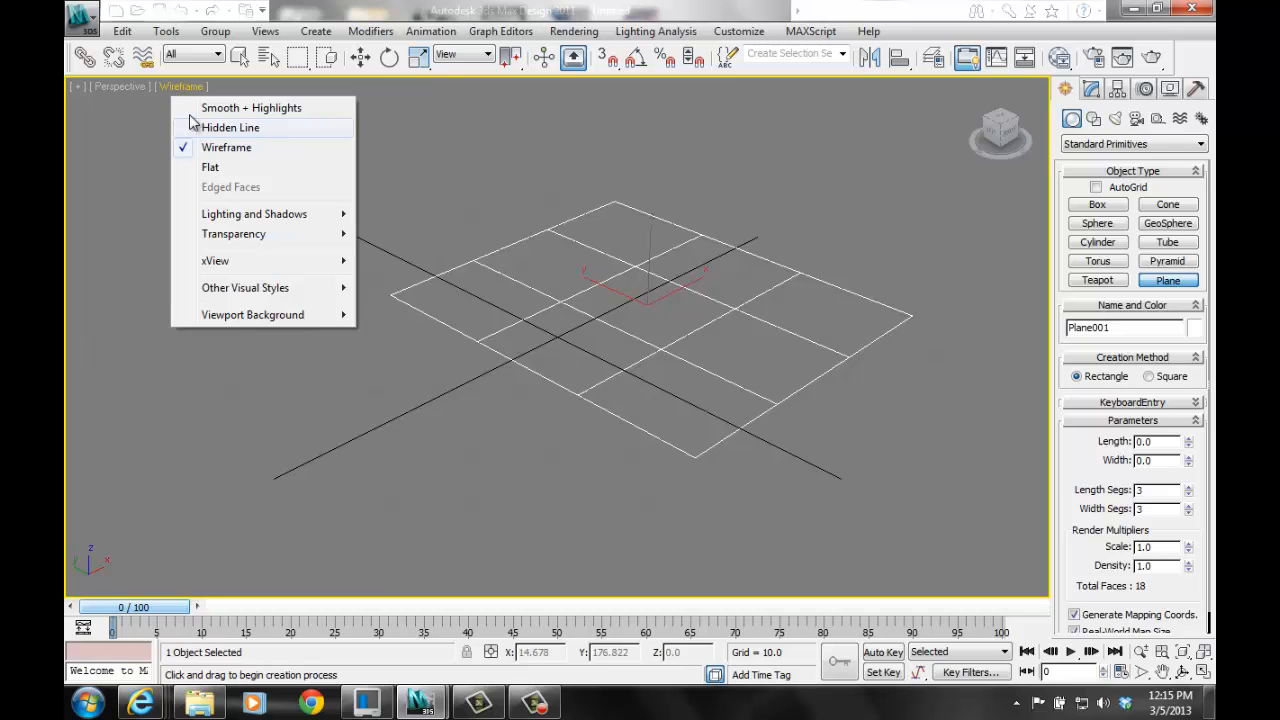
click(190, 166)
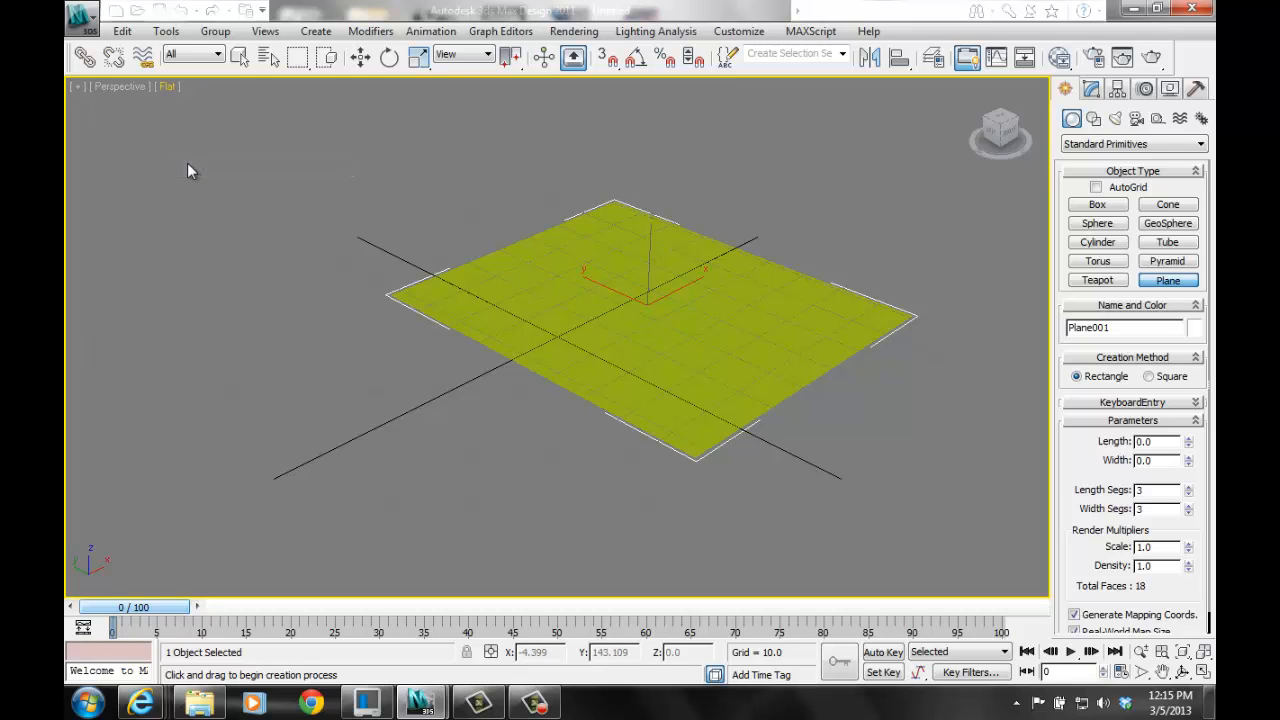
click(165, 88)
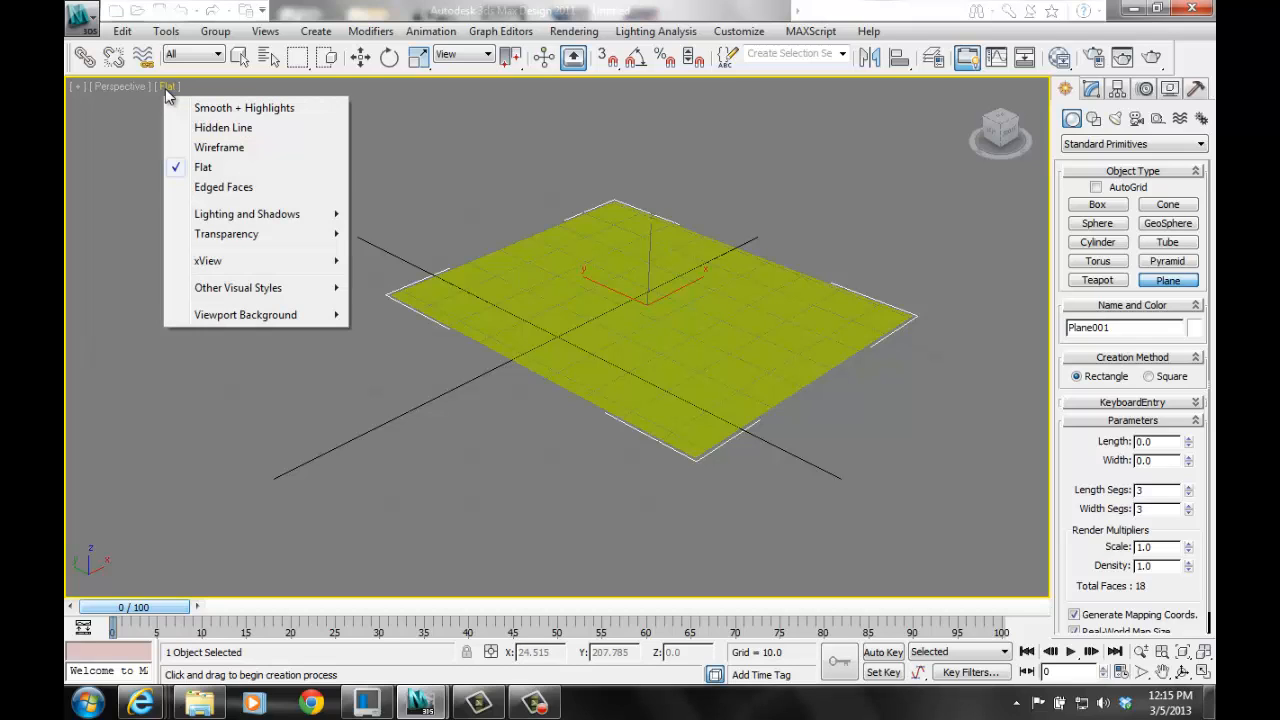
click(176, 148)
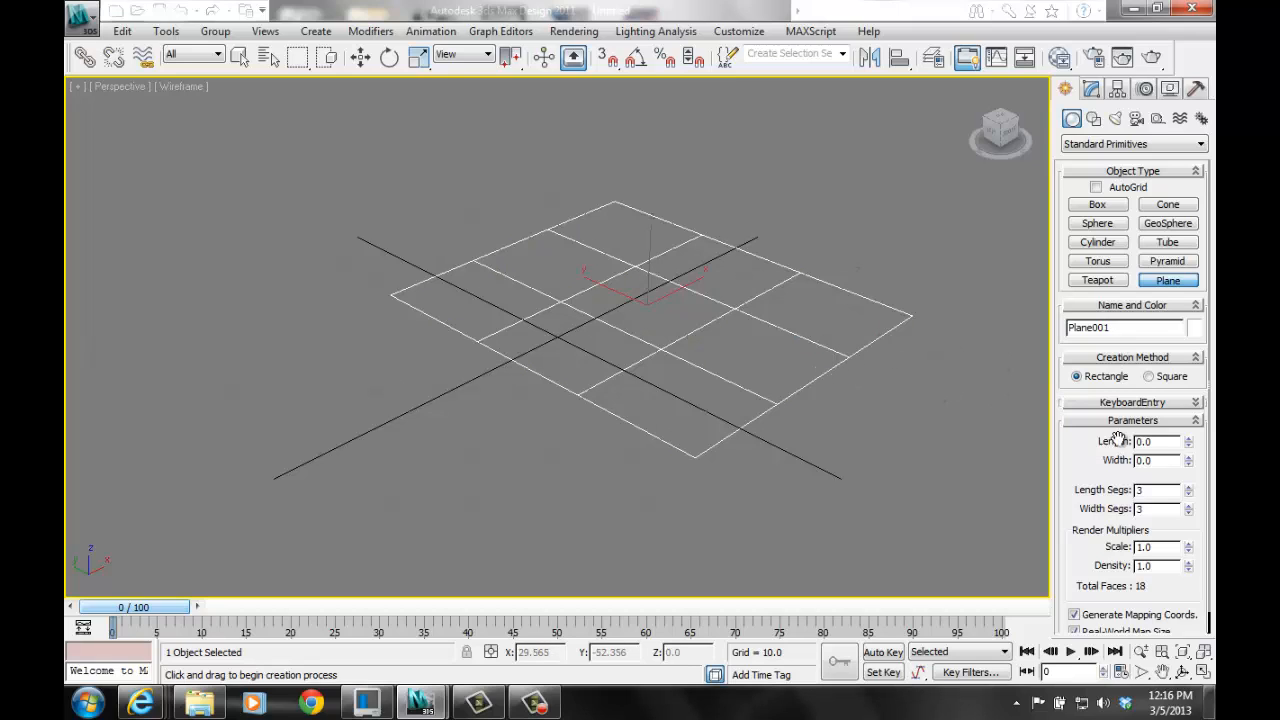
- Try to set the existing plane's length to 68.58m in the creation parameters, and leave the Plane tool
double_click(1163, 443)
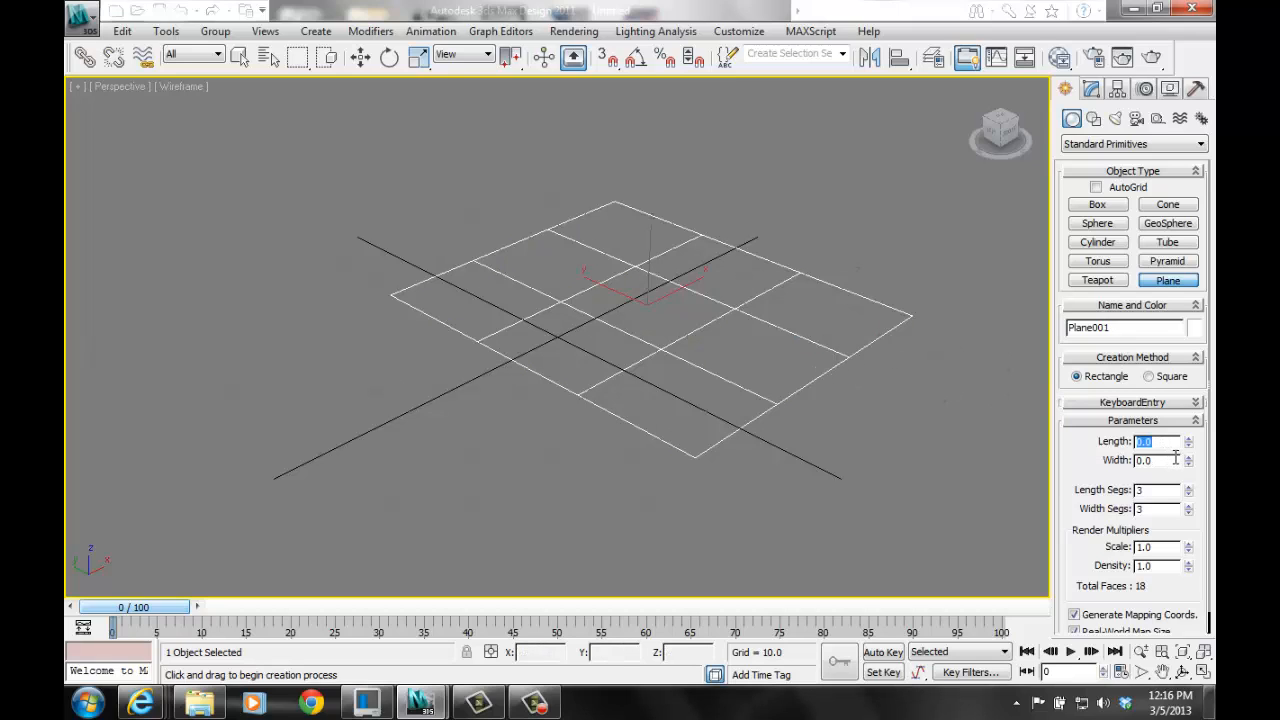
key(BackSpace)
text(68)
text(.58m)
key(Return)
click(788, 395)
drag(1163, 446, 1086, 446)
key(BackSpace)
text(68.58m)
key(Return)
click(736, 431)
right_click(778, 466)
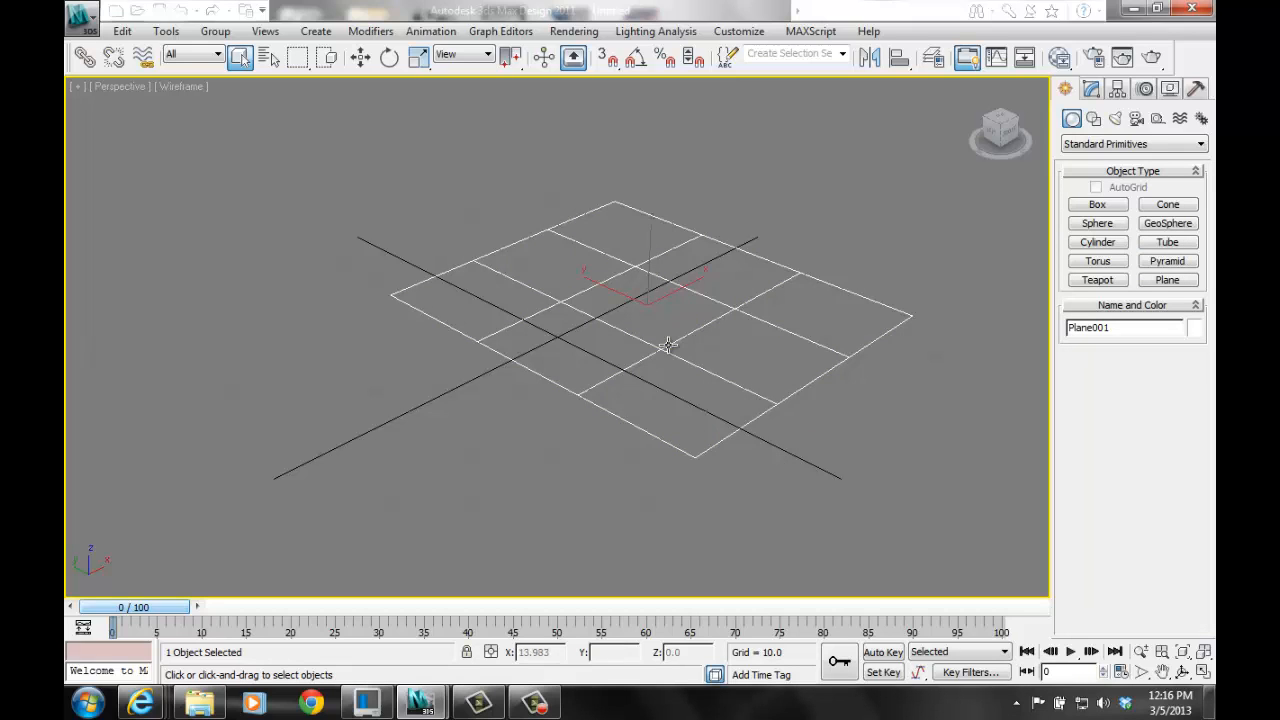
- Check the plane's modify parameters, restart the Plane tool and try again to enter a length of 68.58m
click(1093, 94)
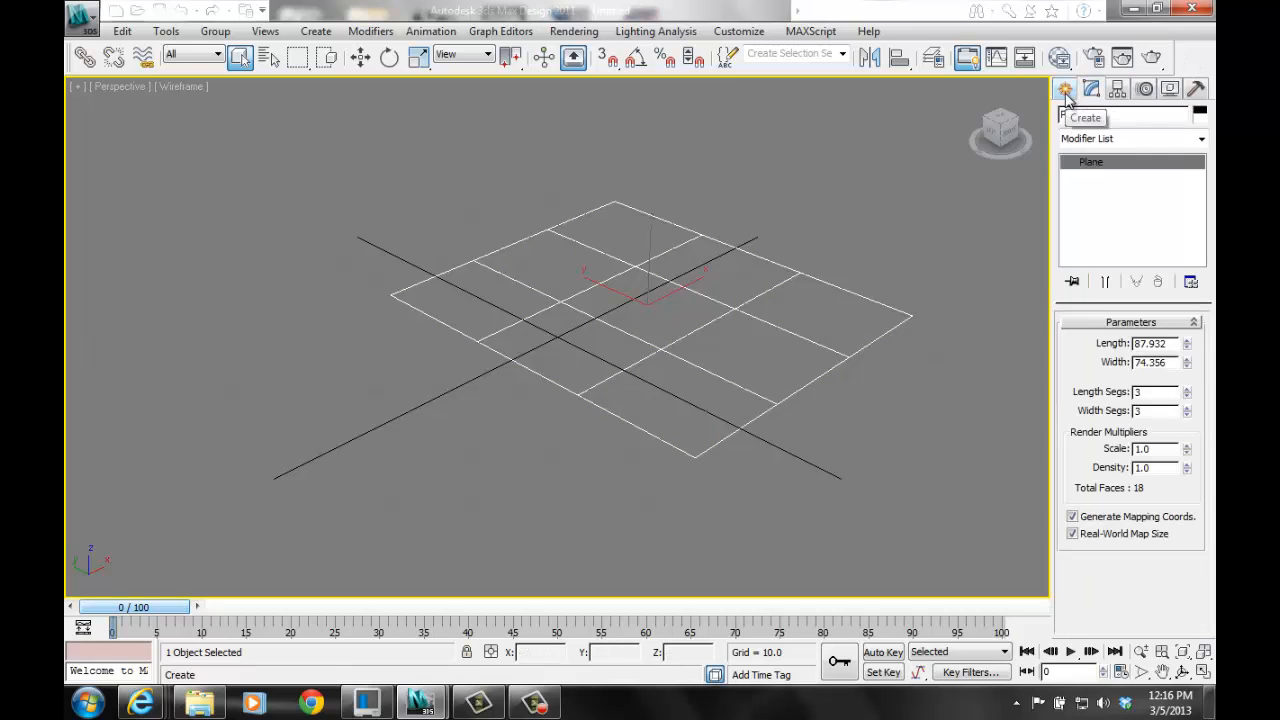
click(1065, 89)
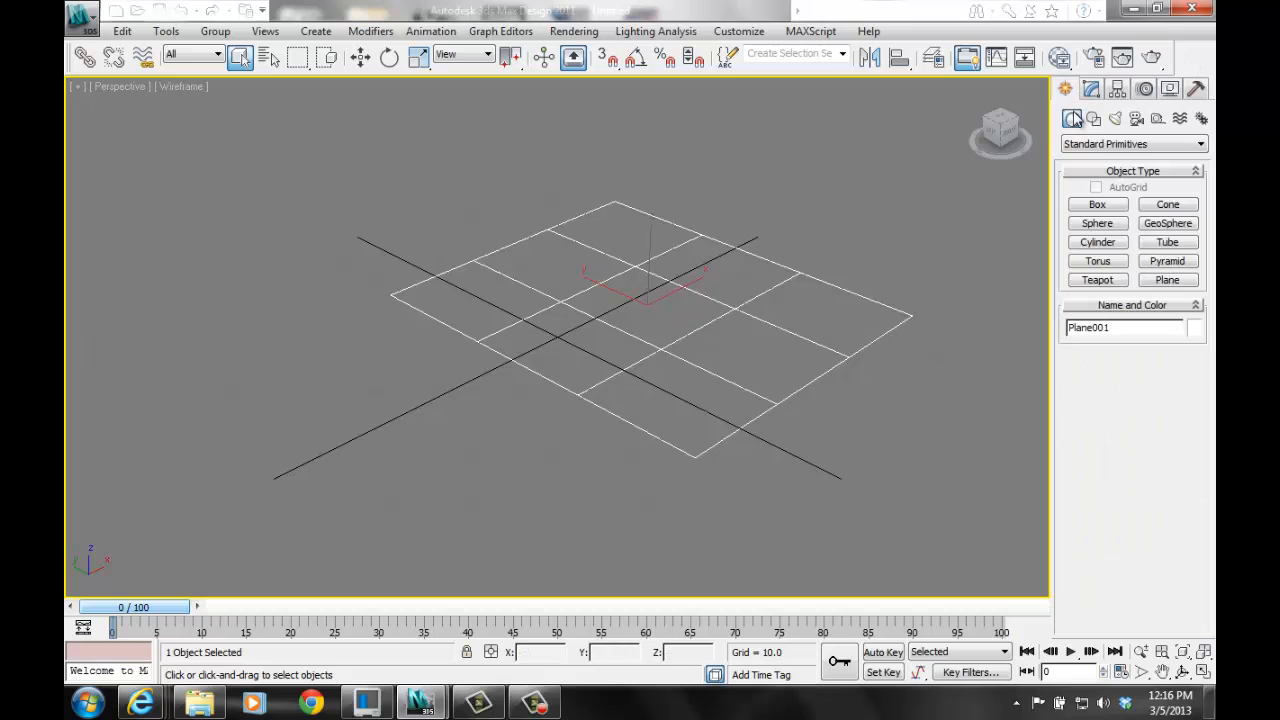
click(1168, 280)
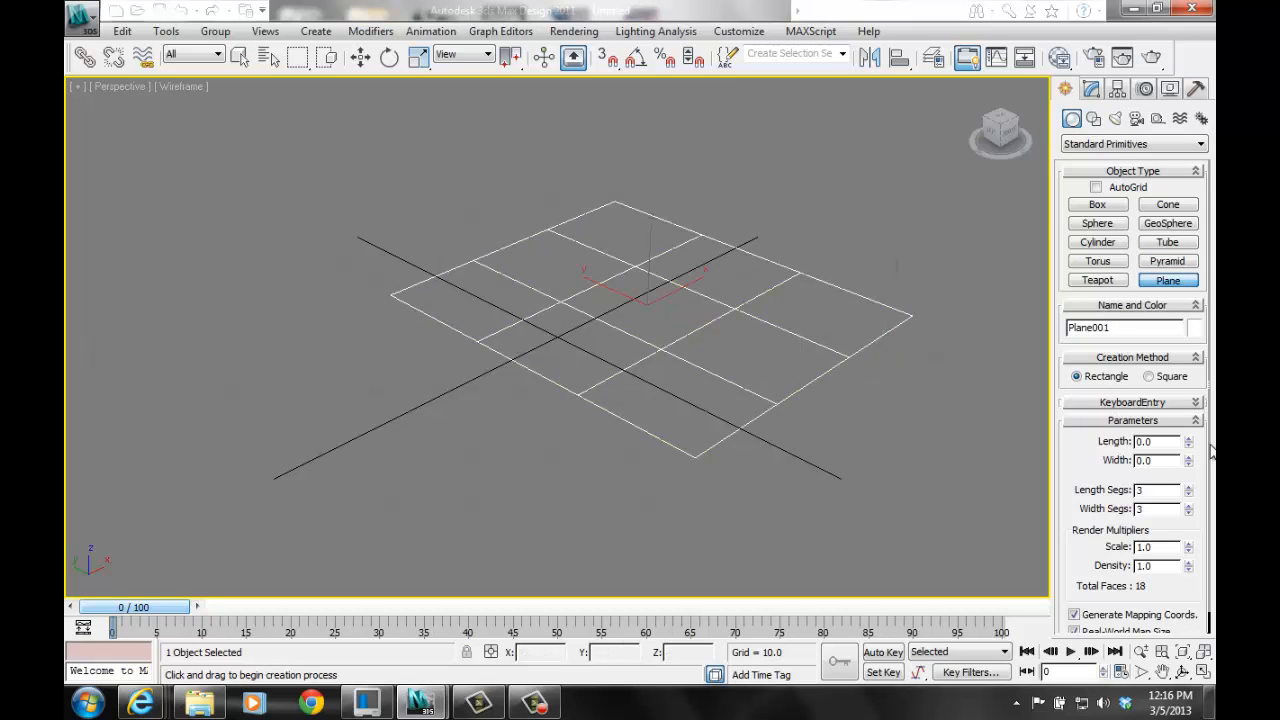
drag(1168, 443, 1001, 451)
key(BackSpace)
text(68.58m)
key(Return)
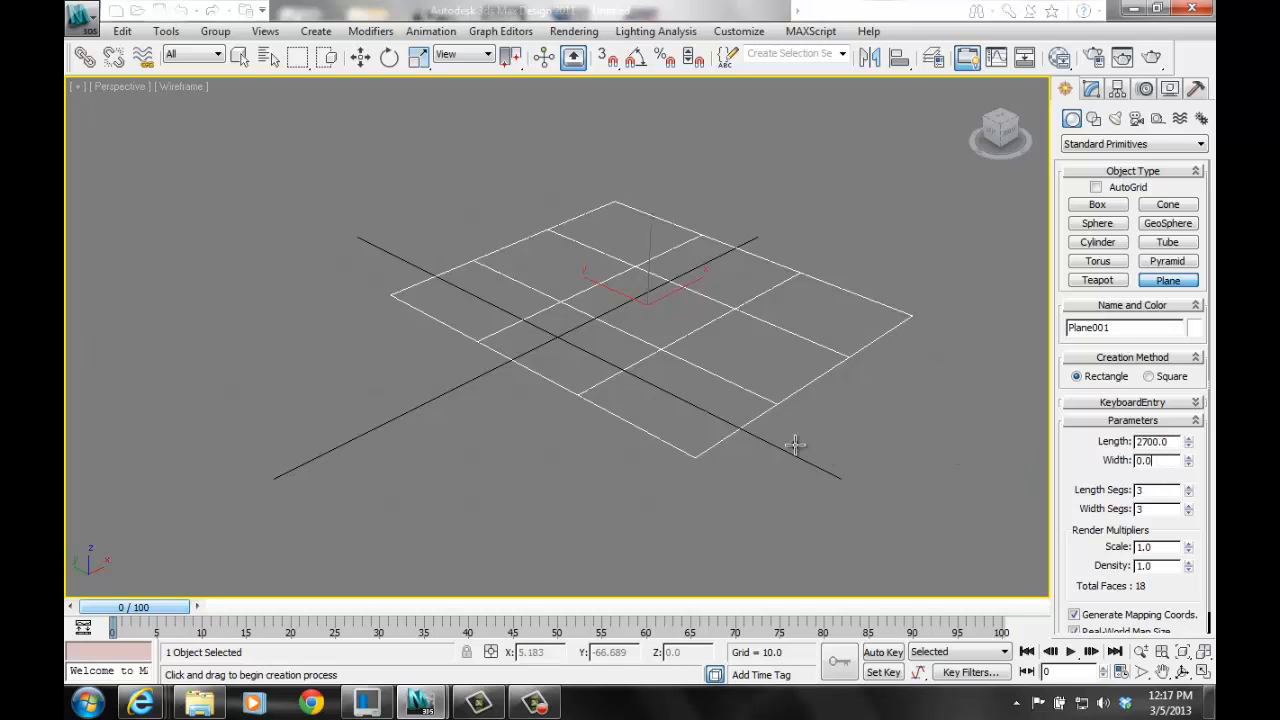
click(700, 457)
right_click(700, 458)
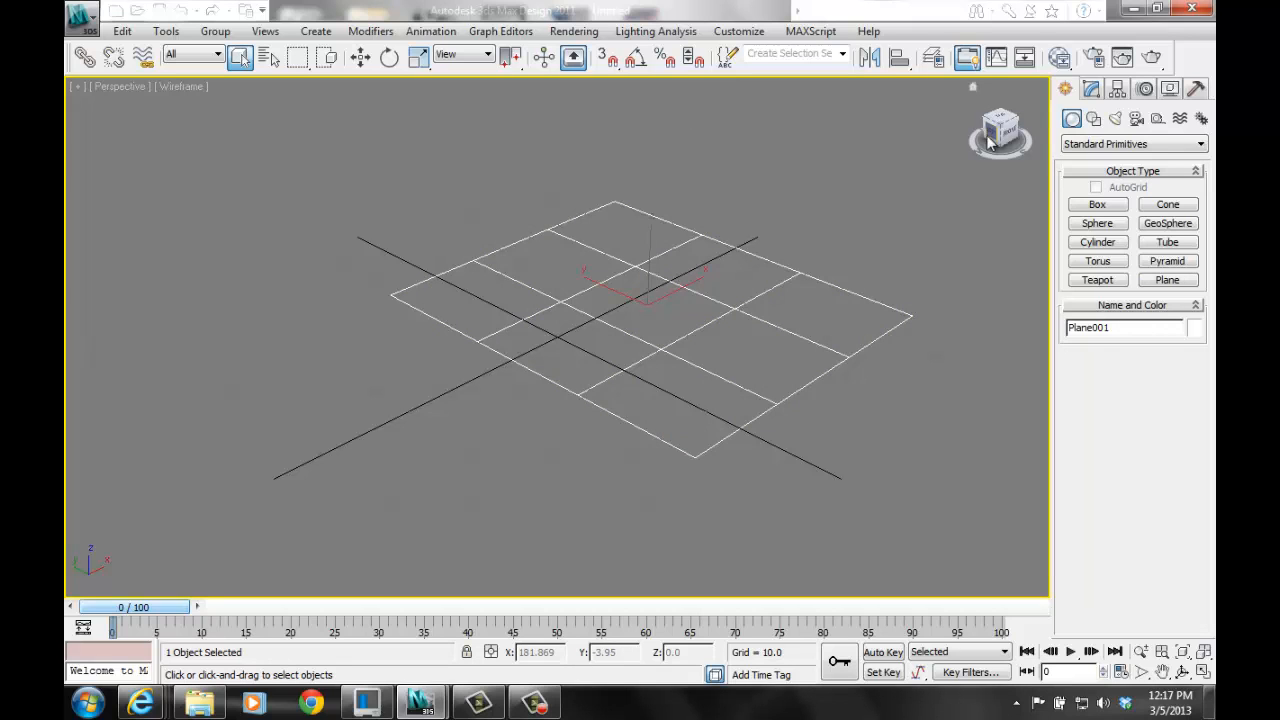
- Start a new empty scene without saving the changes to the current one
click(116, 10)
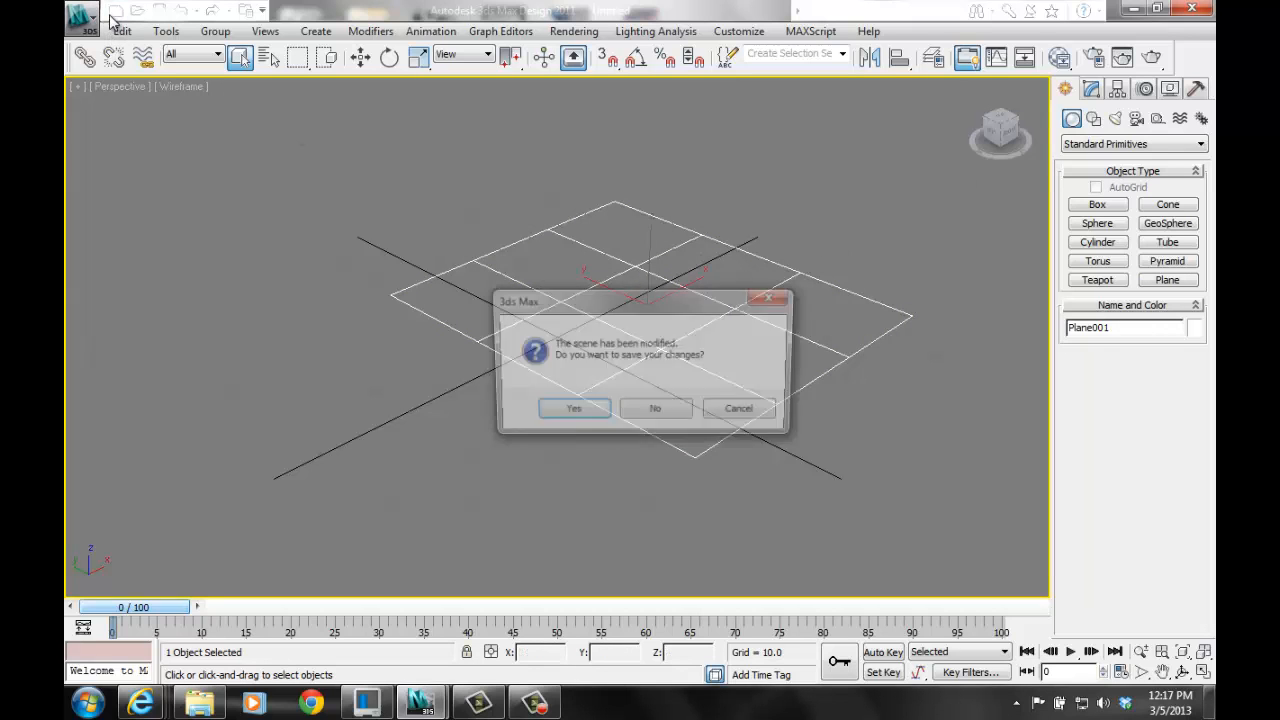
click(720, 413)
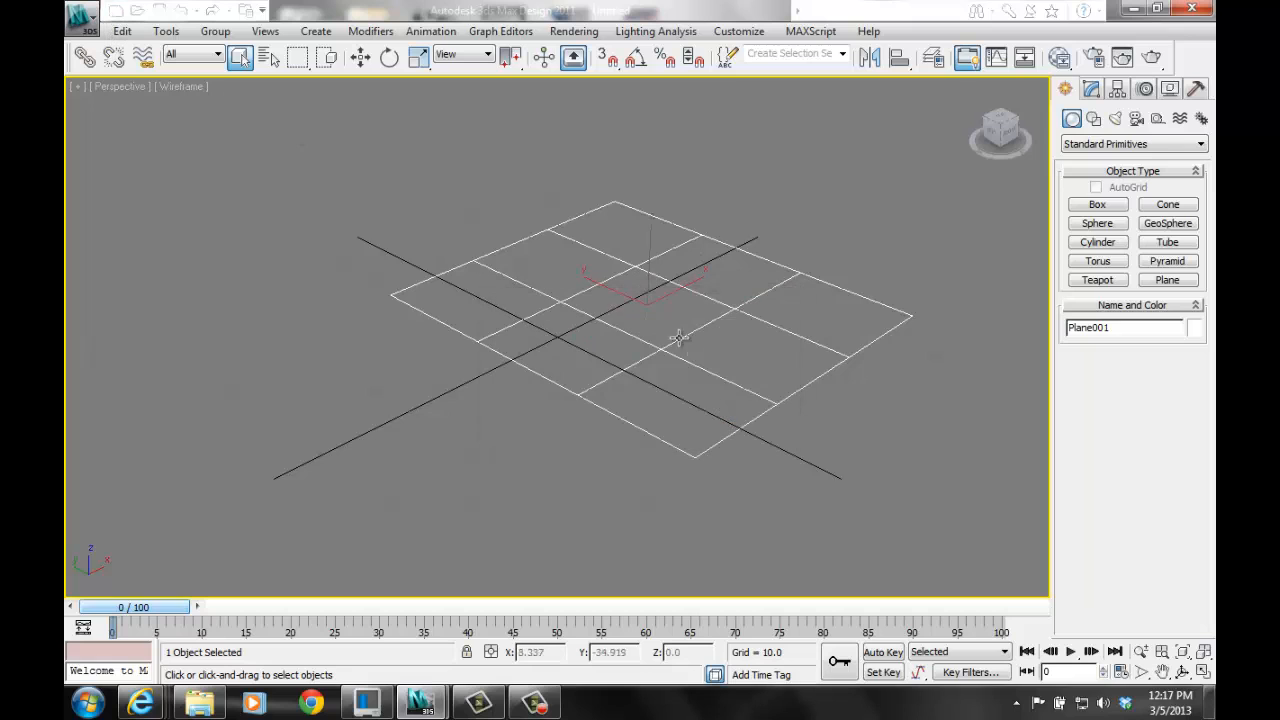
click(118, 10)
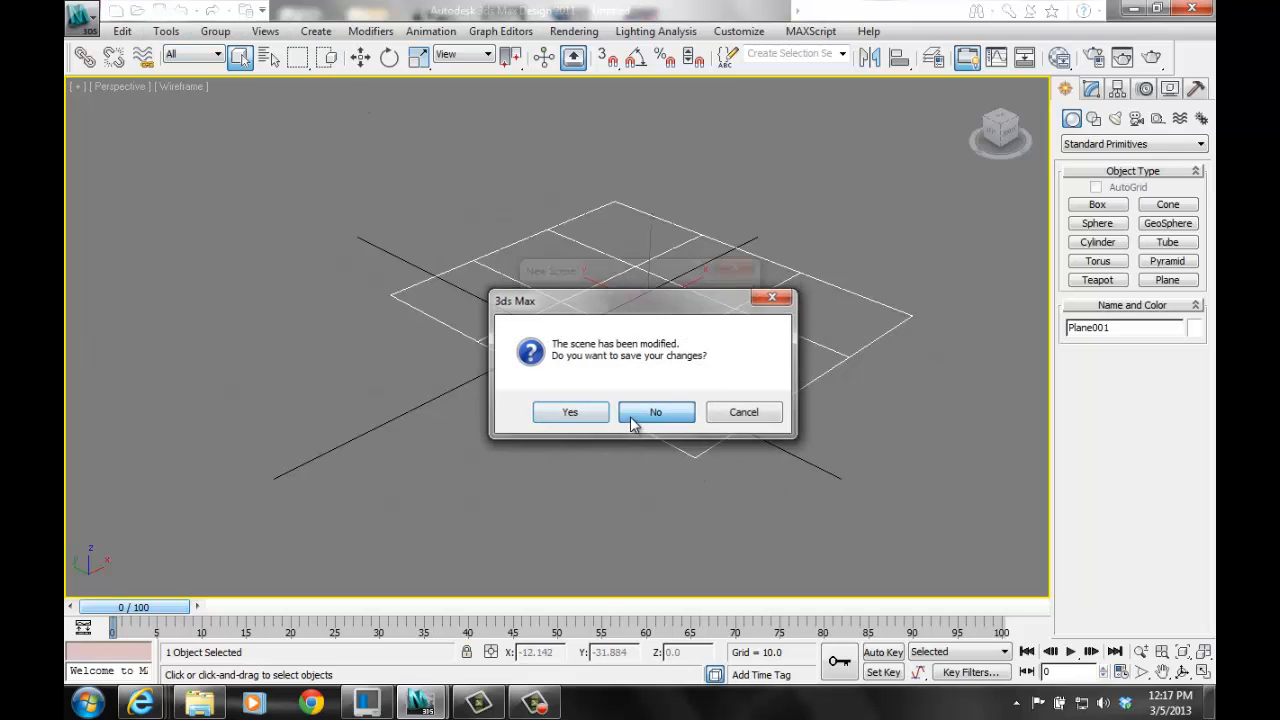
click(640, 414)
click(614, 406)
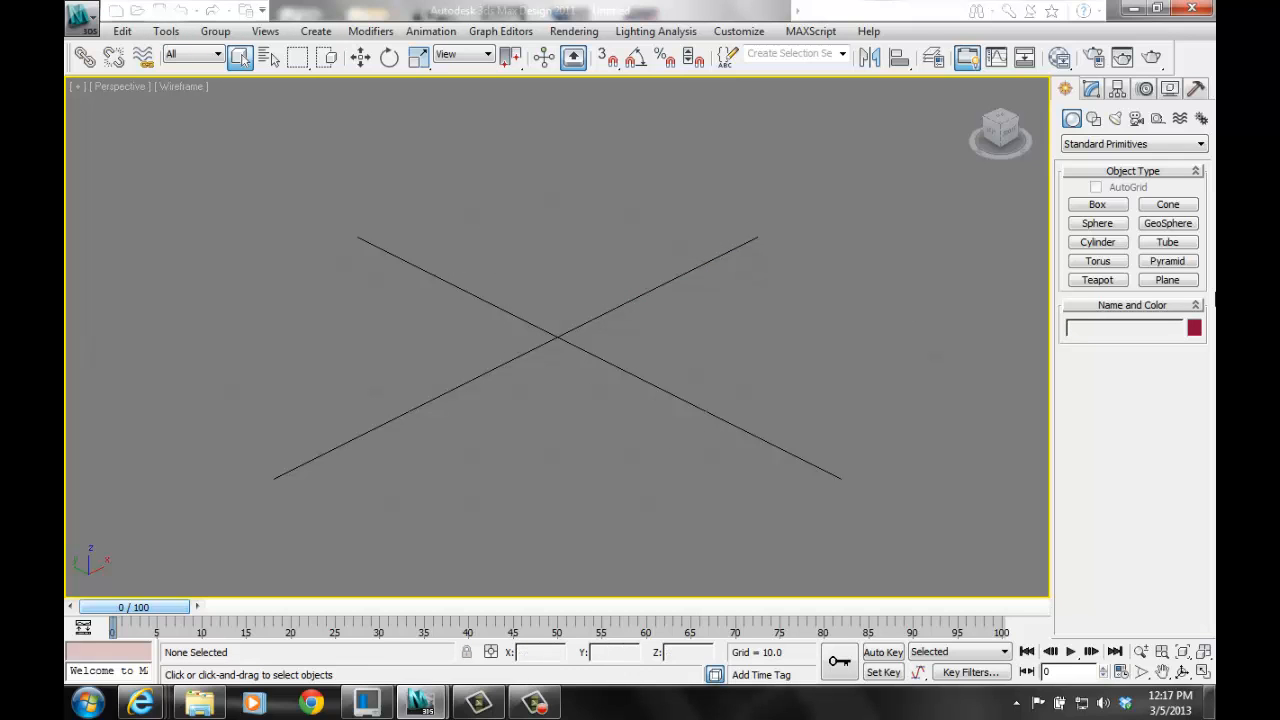
- Draw a new plane about 74 units long and 65 units wide across the grid
click(1150, 283)
drag(429, 292, 890, 316)
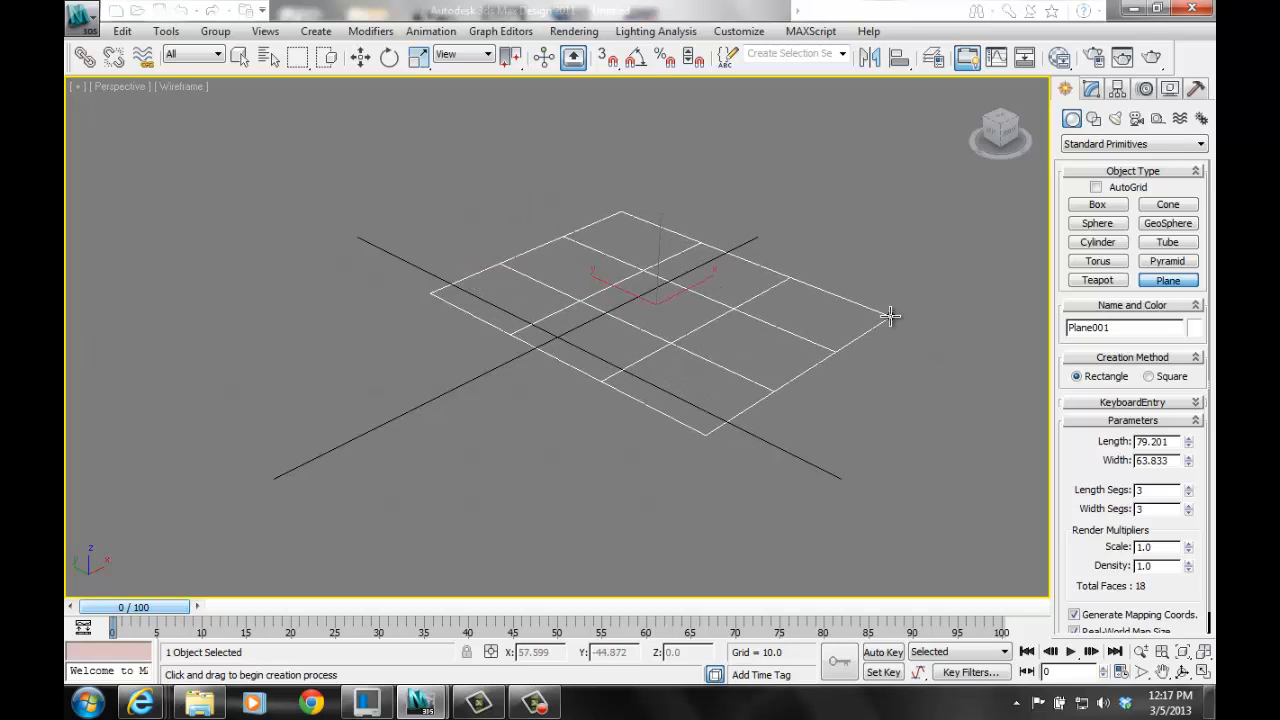
mouse_move(890, 316)
mouse_down()
mouse_move(908, 337)
mouse_move(877, 303)
mouse_move(820, 297)
mouse_move(857, 317)
mouse_move(873, 309)
mouse_up()
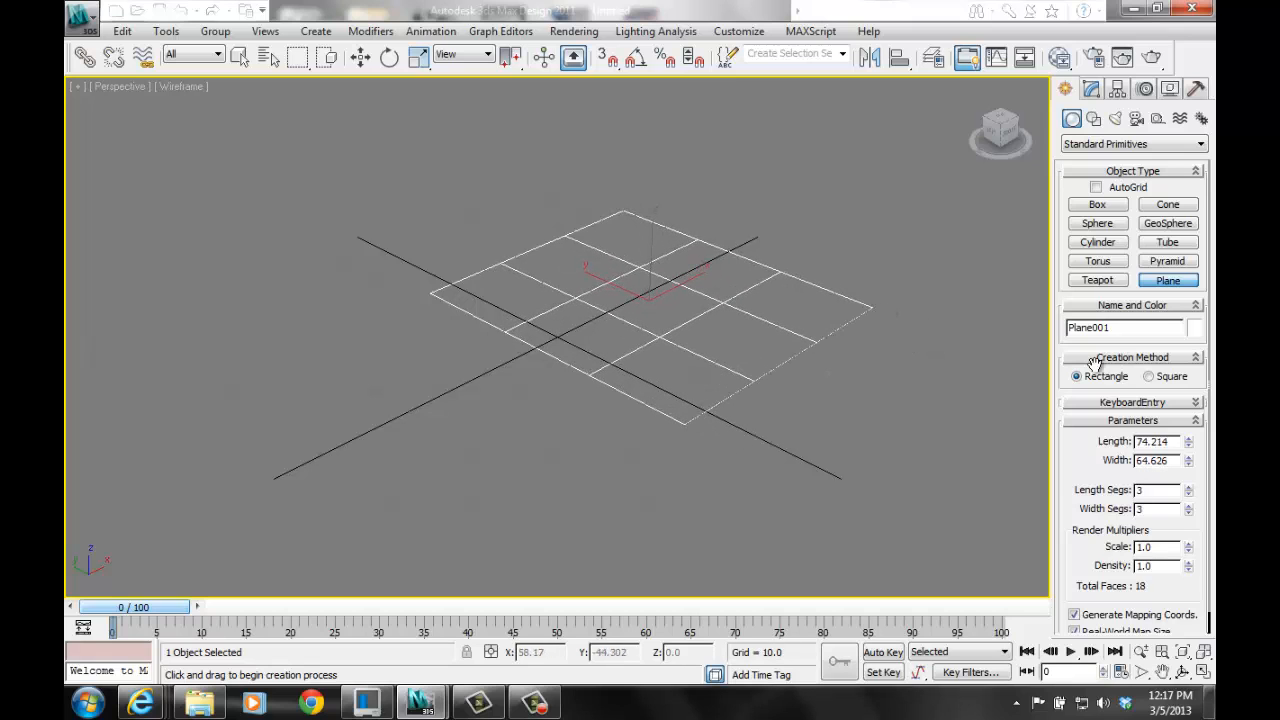
- Set the new plane's length and width to 2700 units each
drag(1156, 441, 1108, 441)
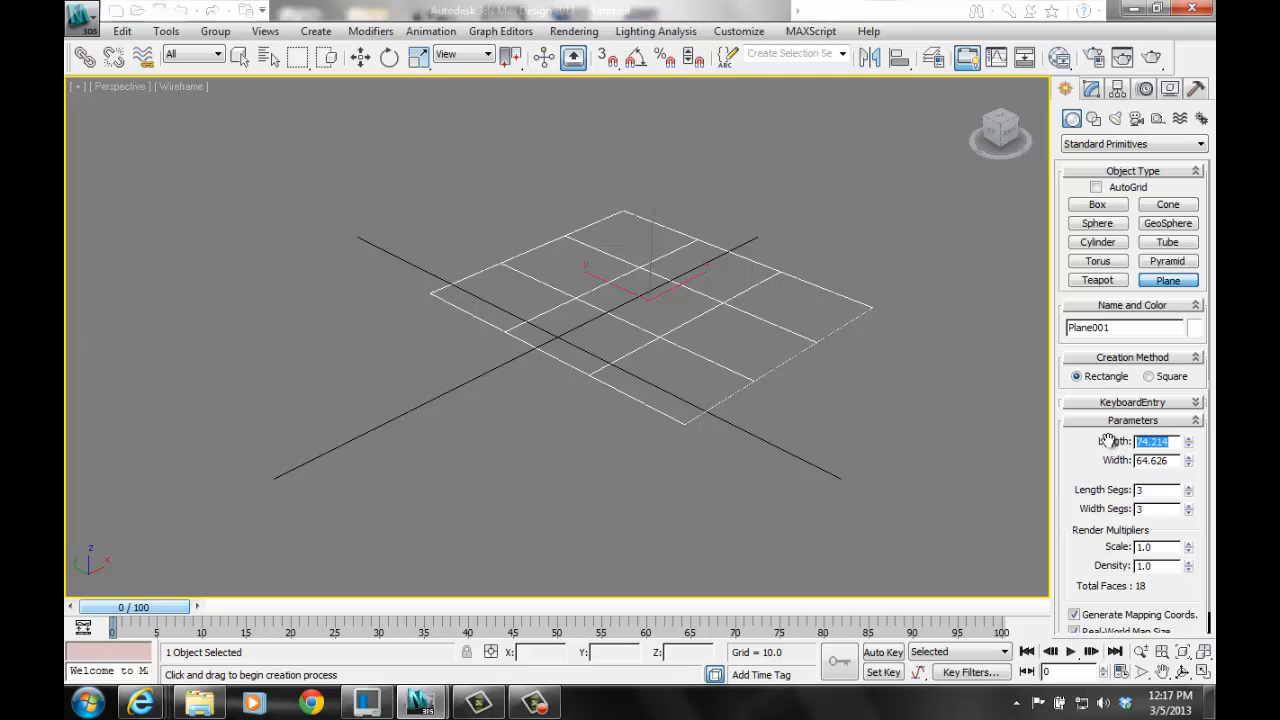
key(BackSpace)
key(Return)
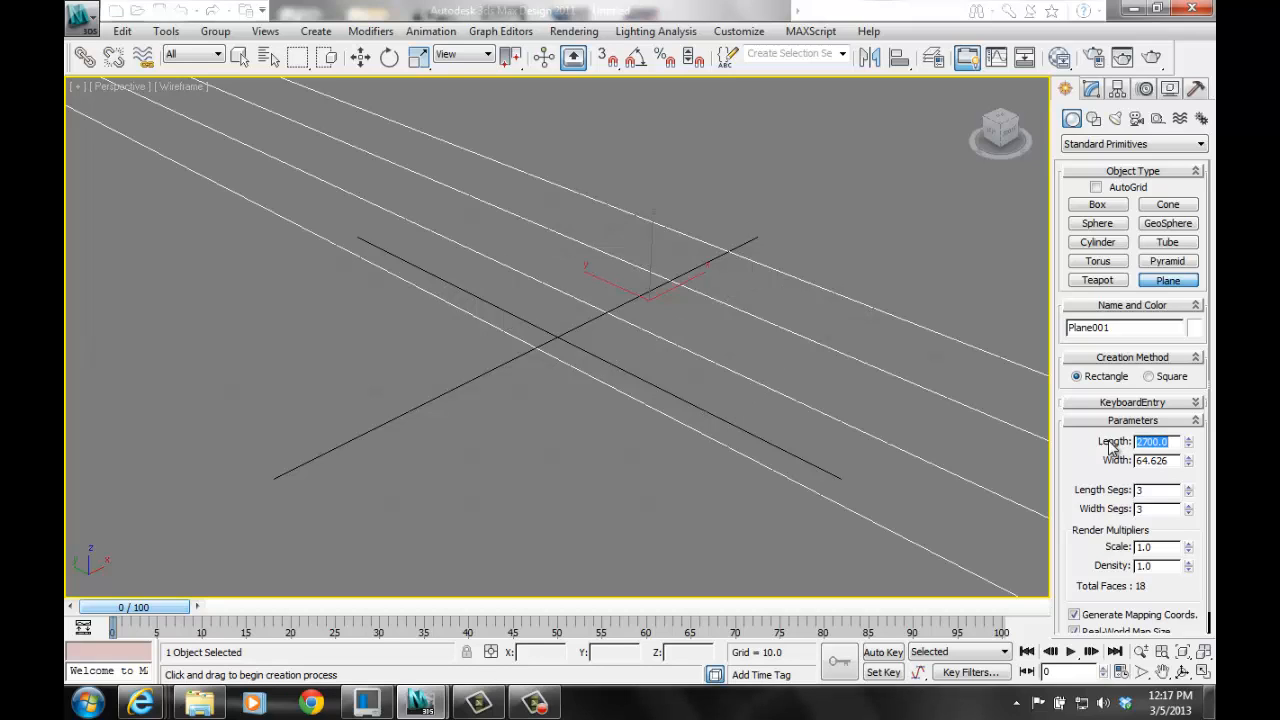
click(1165, 461)
double_click(1165, 461)
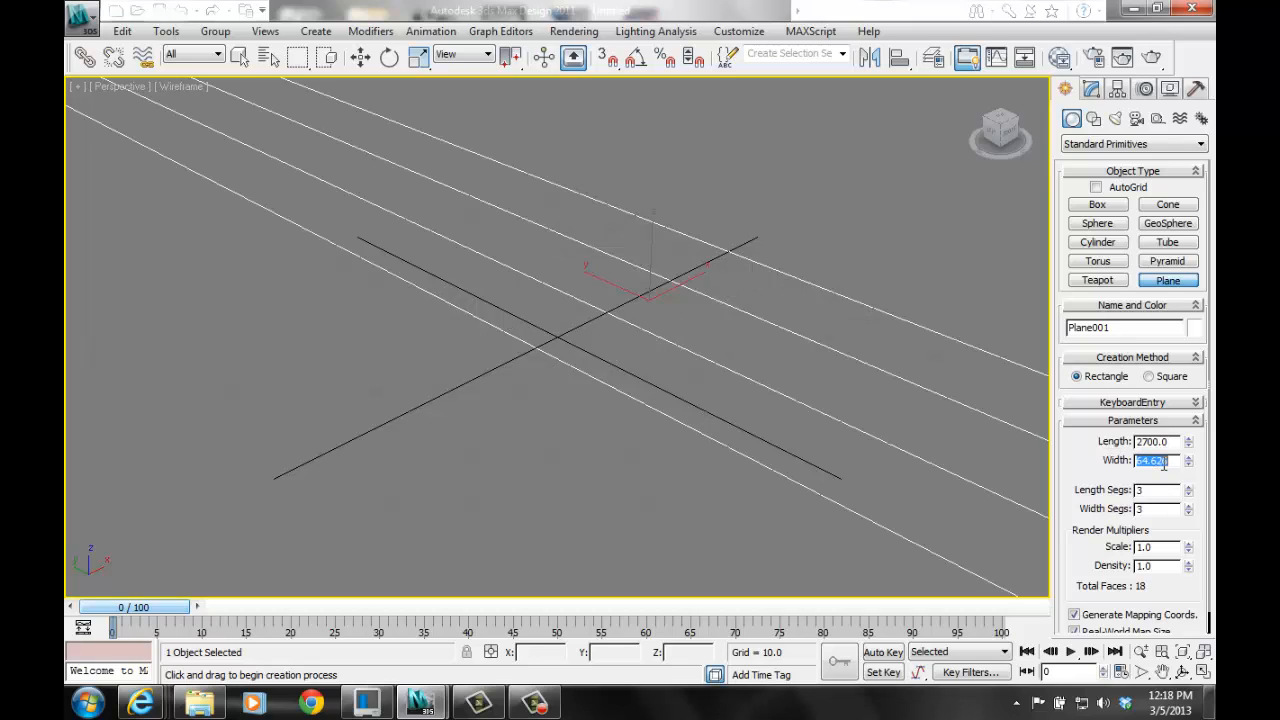
key(BackSpace)
key(Return)
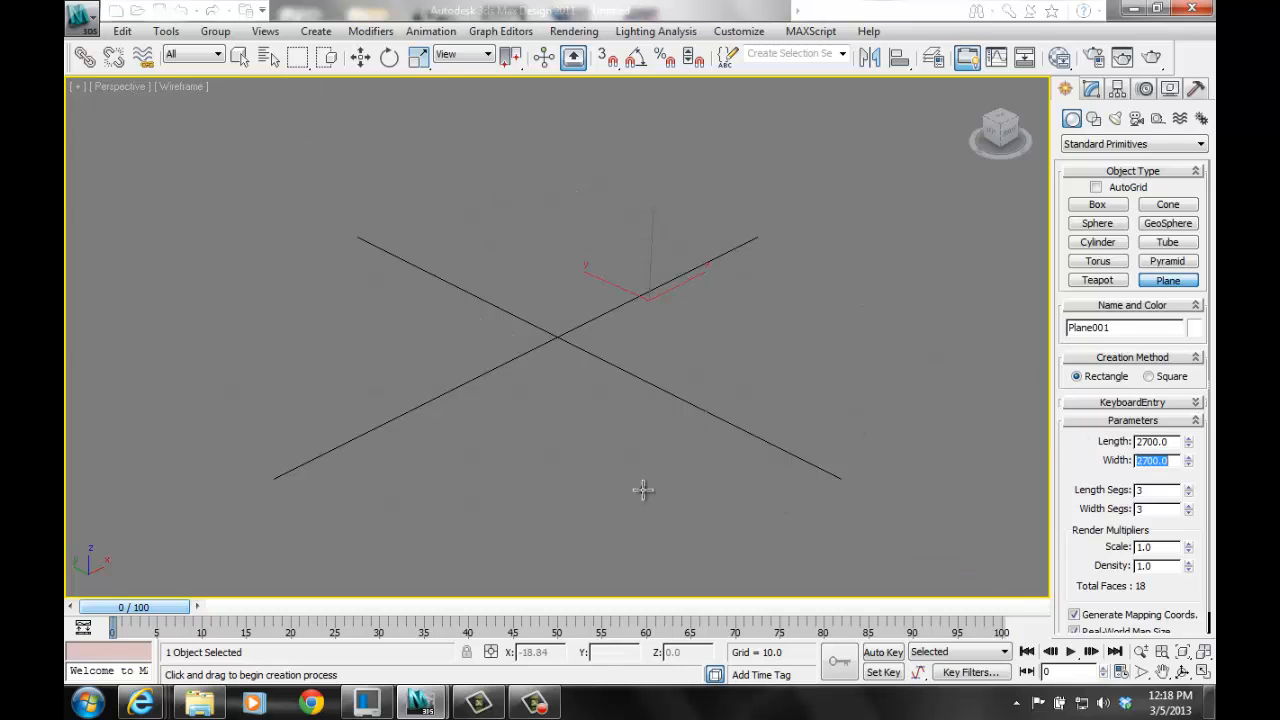
click(834, 398)
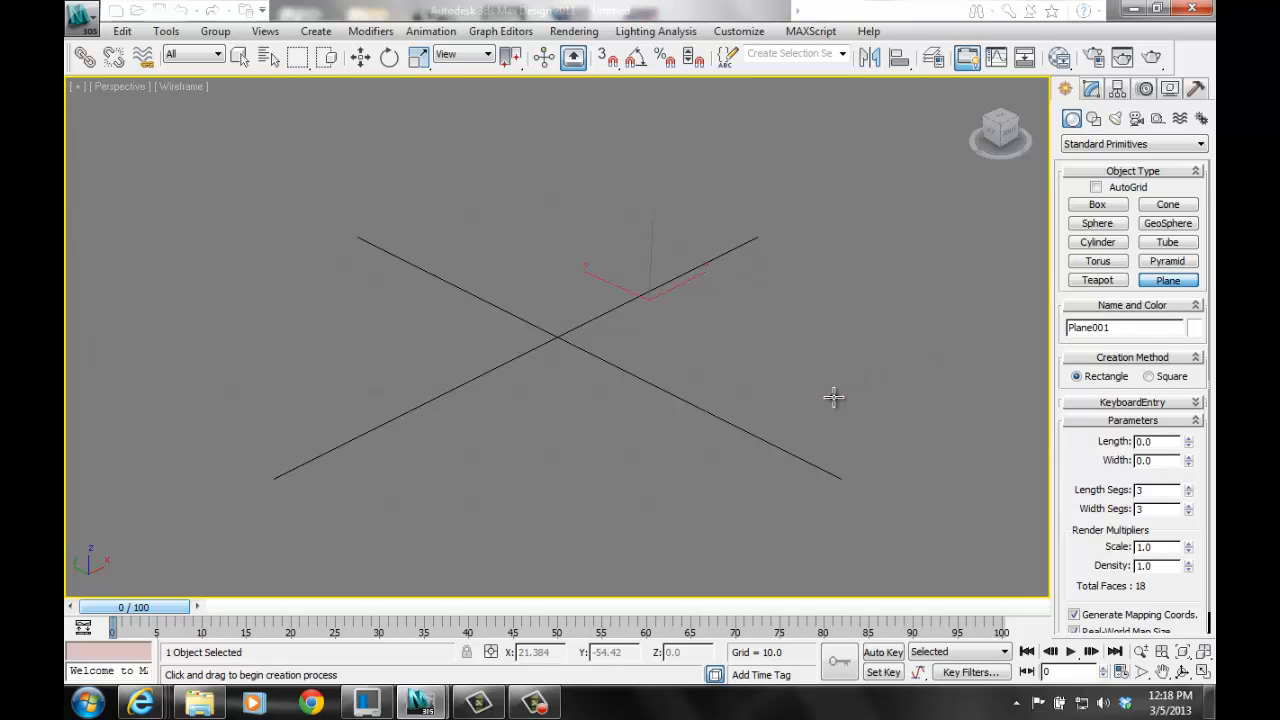
- Zoom out the perspective view to frame the whole enlarged plane
scroll(834, 398, down, 10)
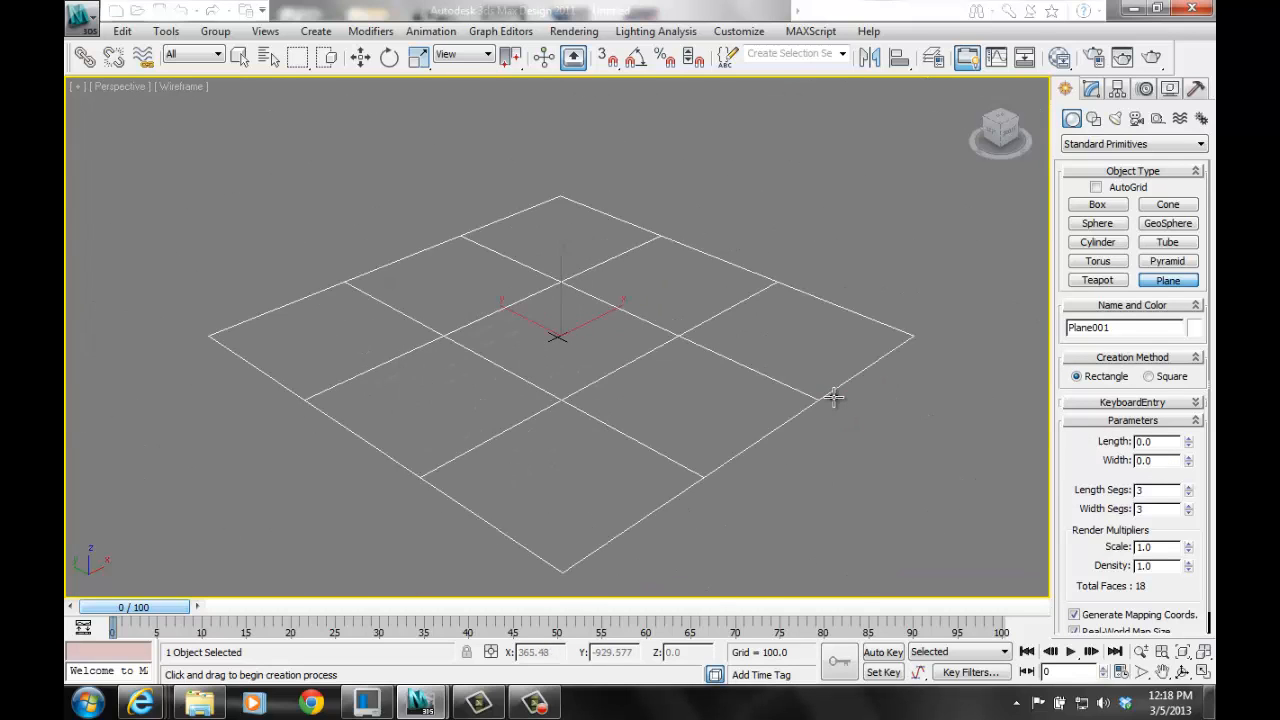
scroll(834, 398, up, 2)
scroll(834, 398, down, 5)
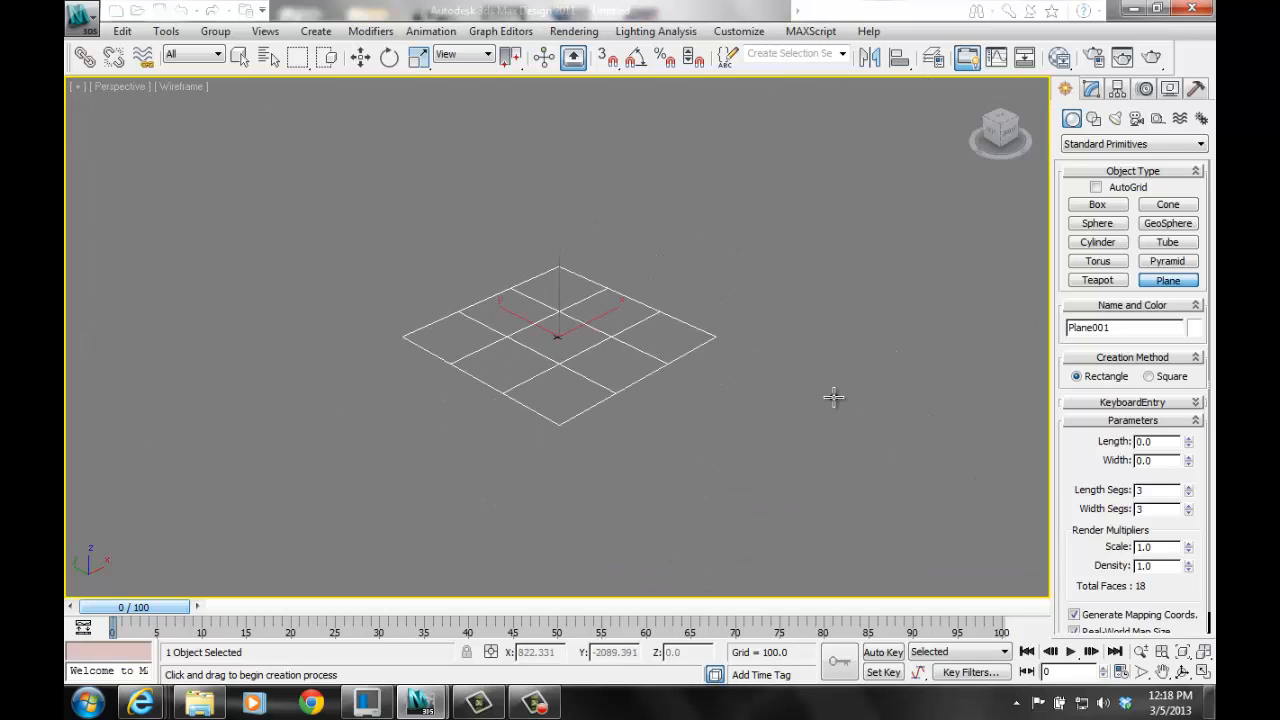
scroll(834, 398, up, 3)
scroll(834, 398, down, 3)
scroll(831, 394, up, 3)
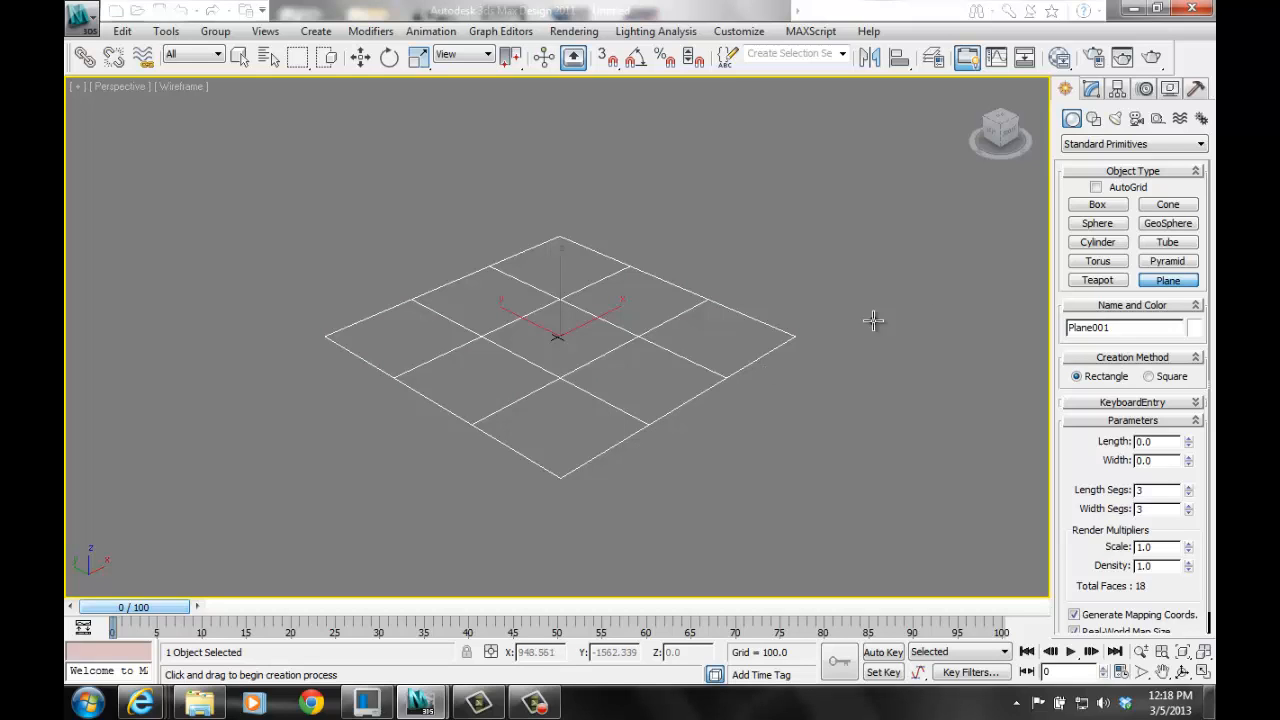
- Add an Edit Mesh modifier to the plane
click(1091, 89)
click(1201, 138)
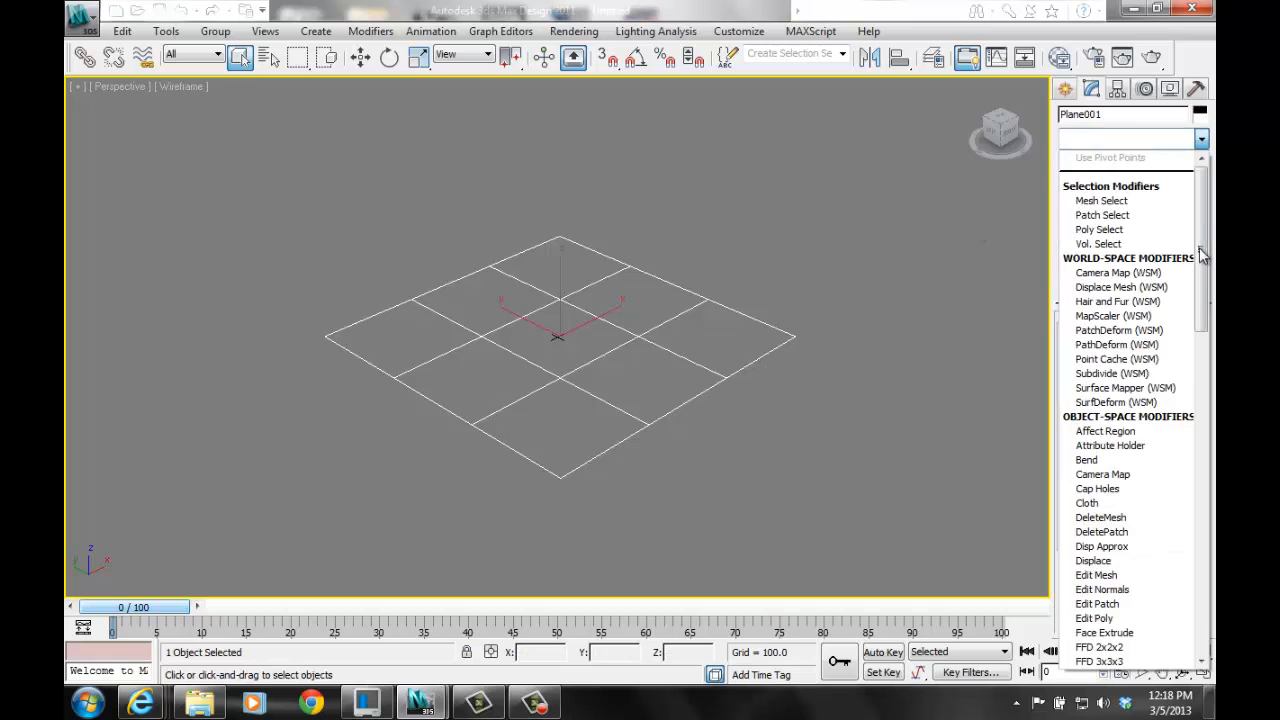
scroll(1207, 285, down, 8)
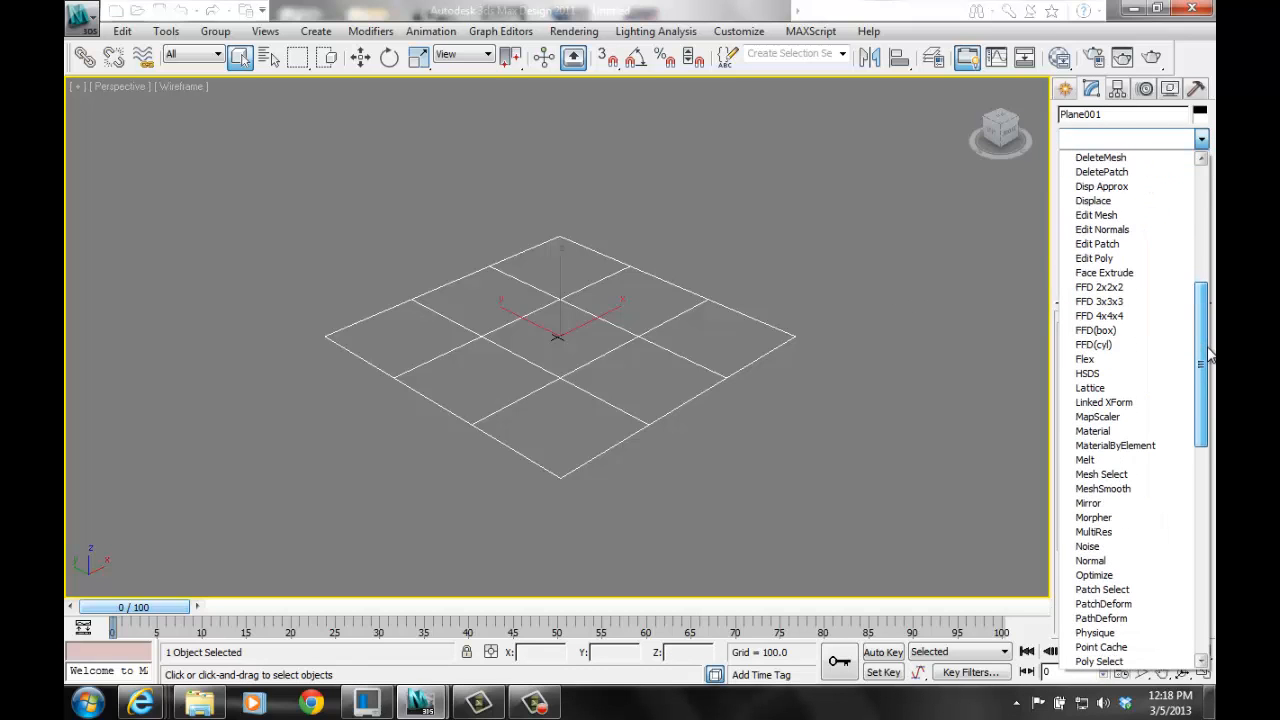
click(1107, 216)
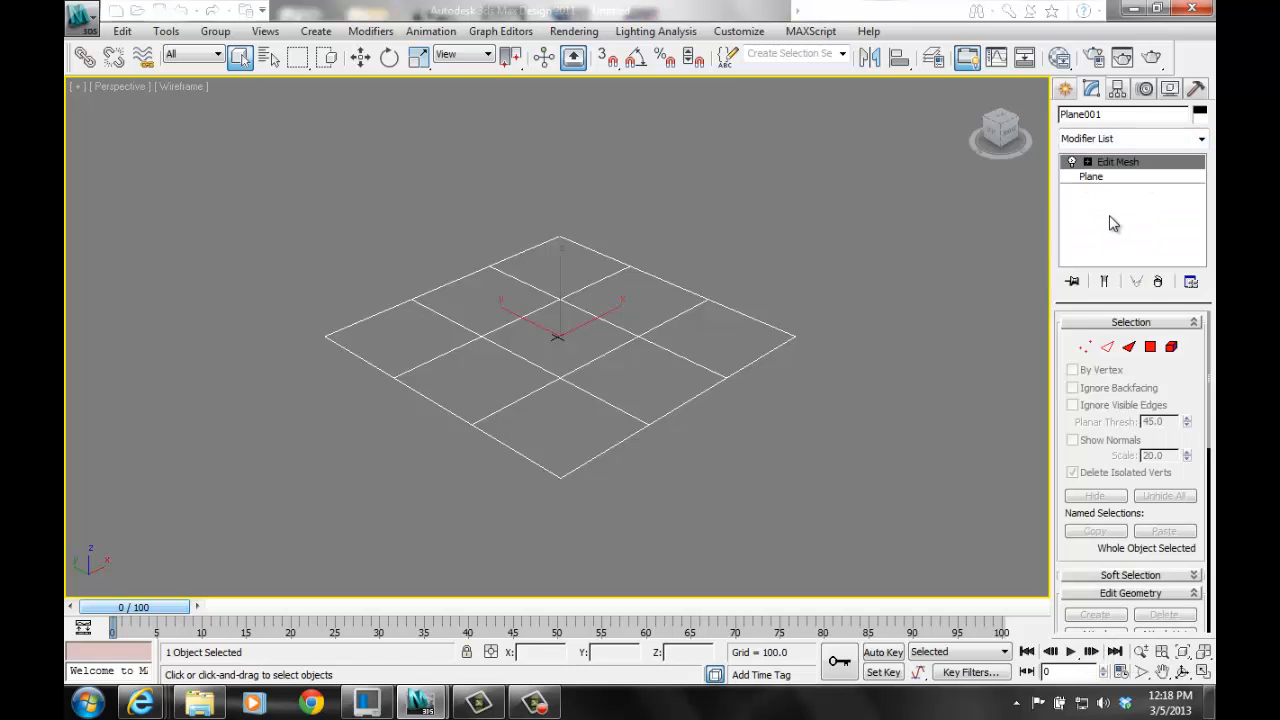
- Go through the Vertex, Edge and Face selection levels of Edit Mesh and activate Polygon selection
click(1151, 348)
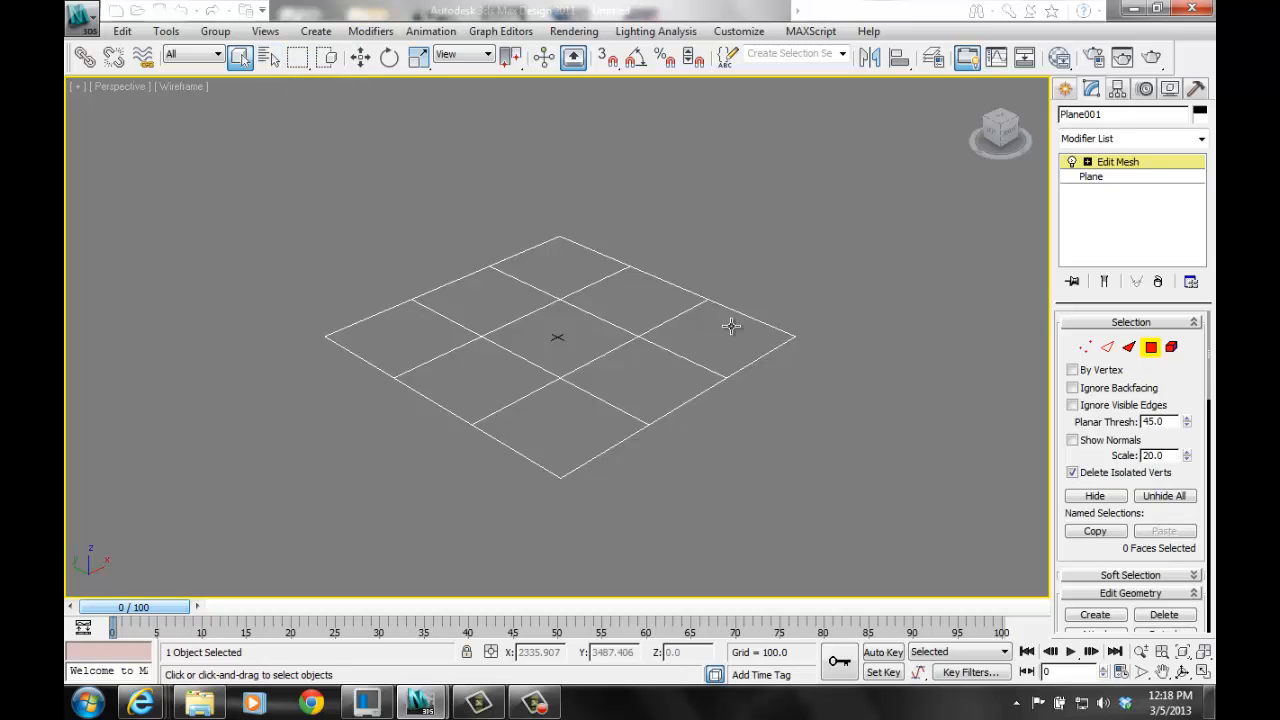
click(1091, 356)
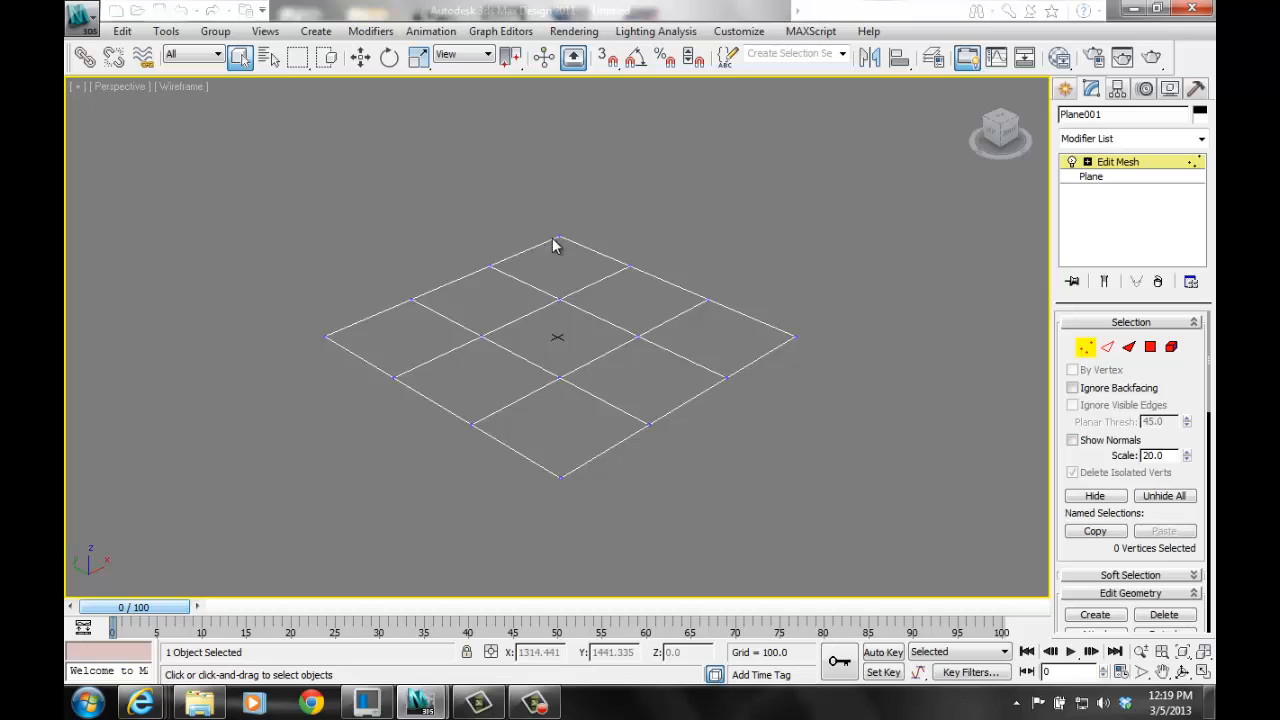
click(1107, 348)
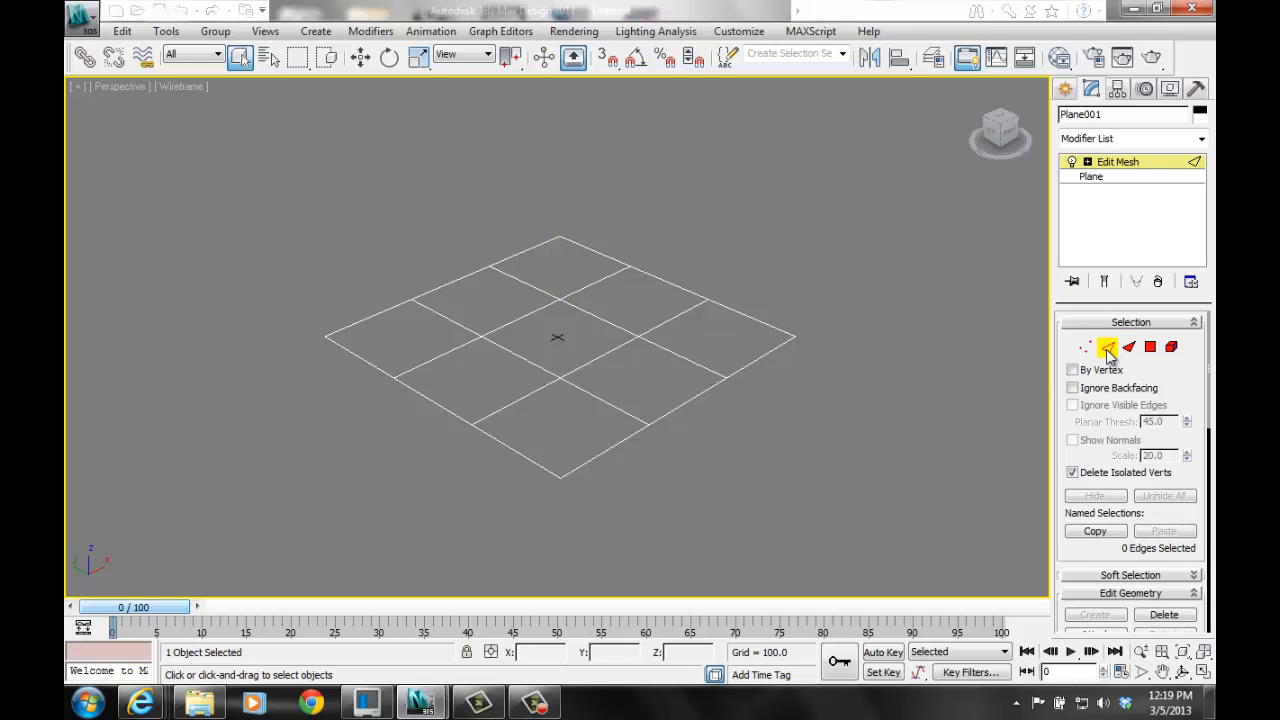
click(1129, 347)
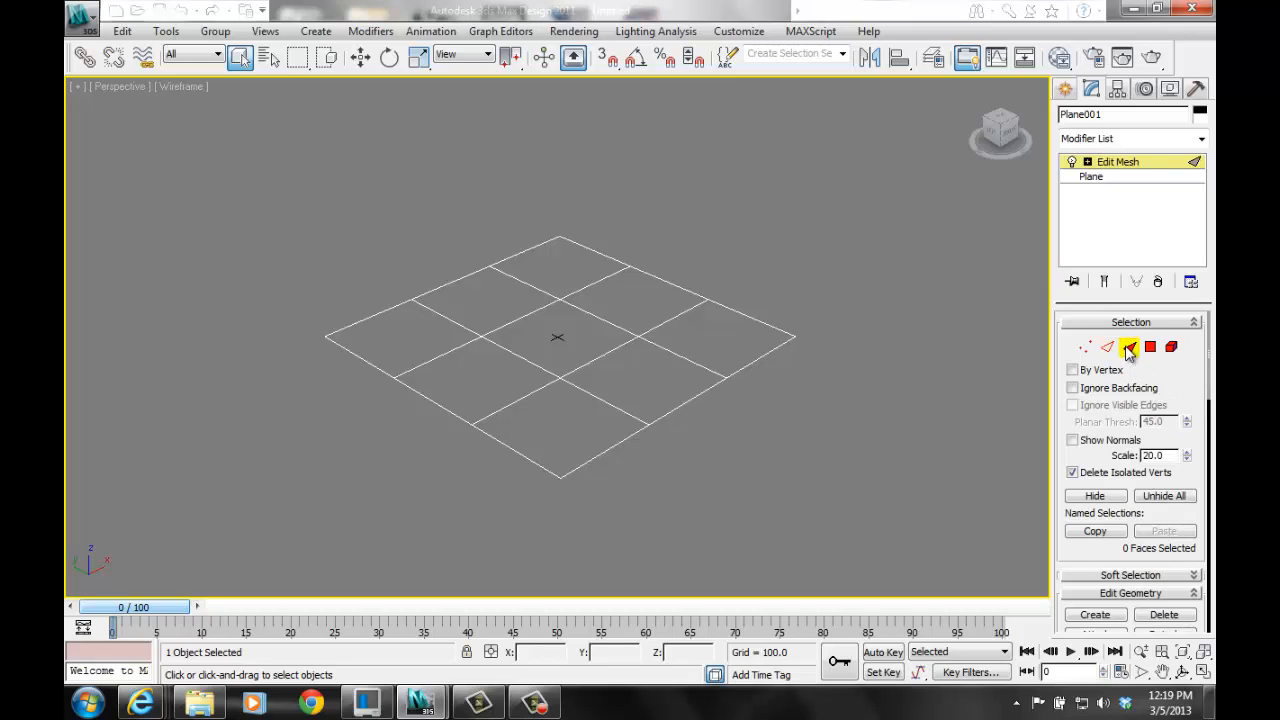
click(1150, 348)
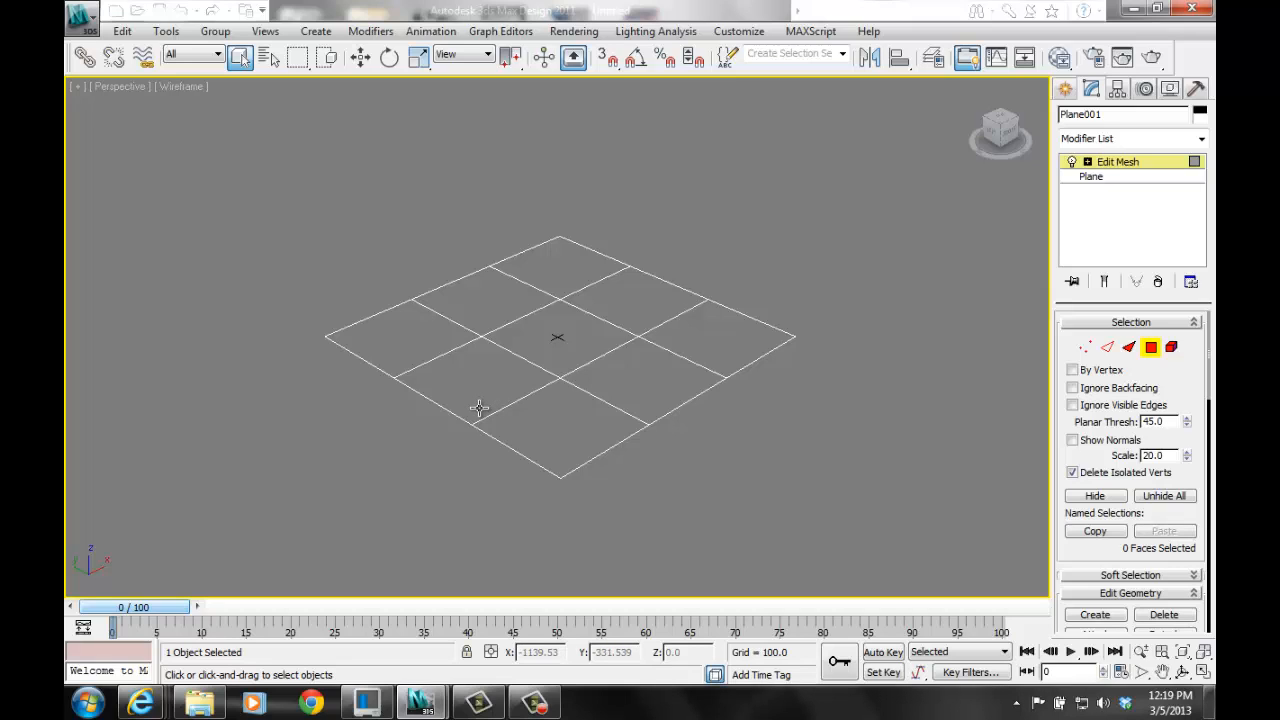
- Select all nine polygons of the plane and extrude them upward into a tall square tower
mouse_move(423, 340)
mouse_down()
mouse_move(580, 266)
mouse_move(636, 309)
mouse_up()
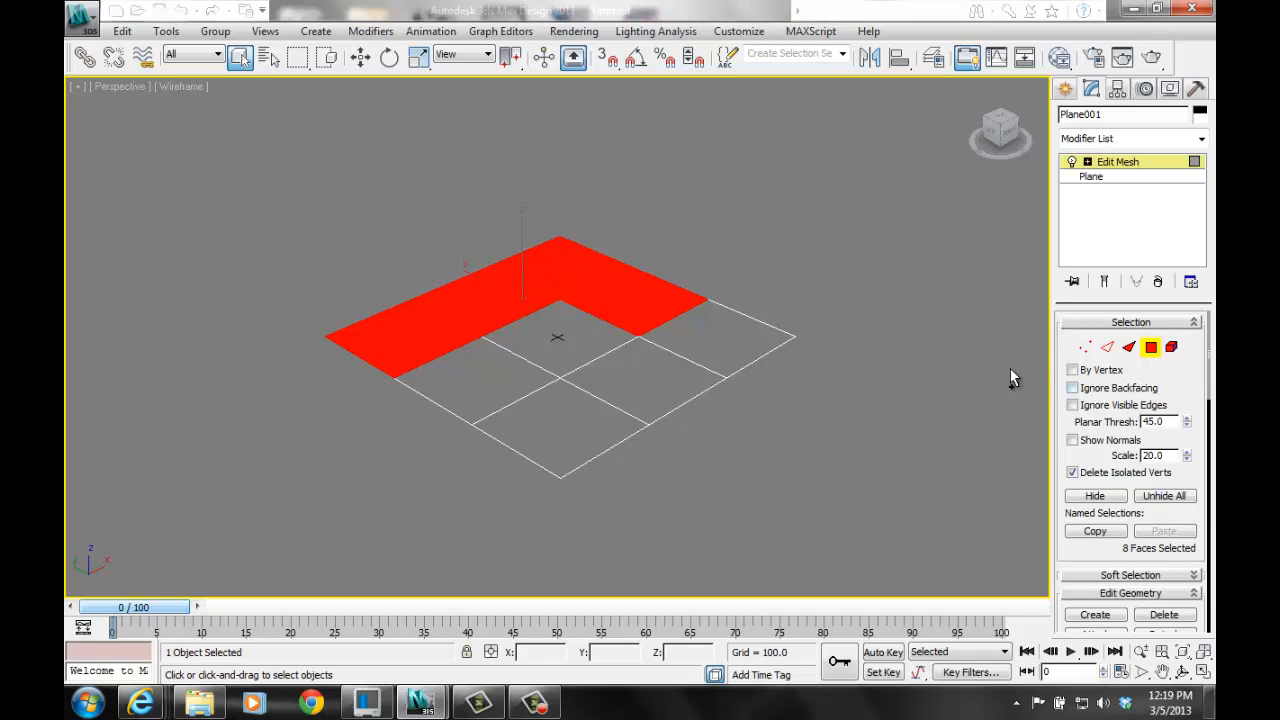
ctrl+click(590, 336)
ctrl+click(514, 386)
ctrl+click(594, 433)
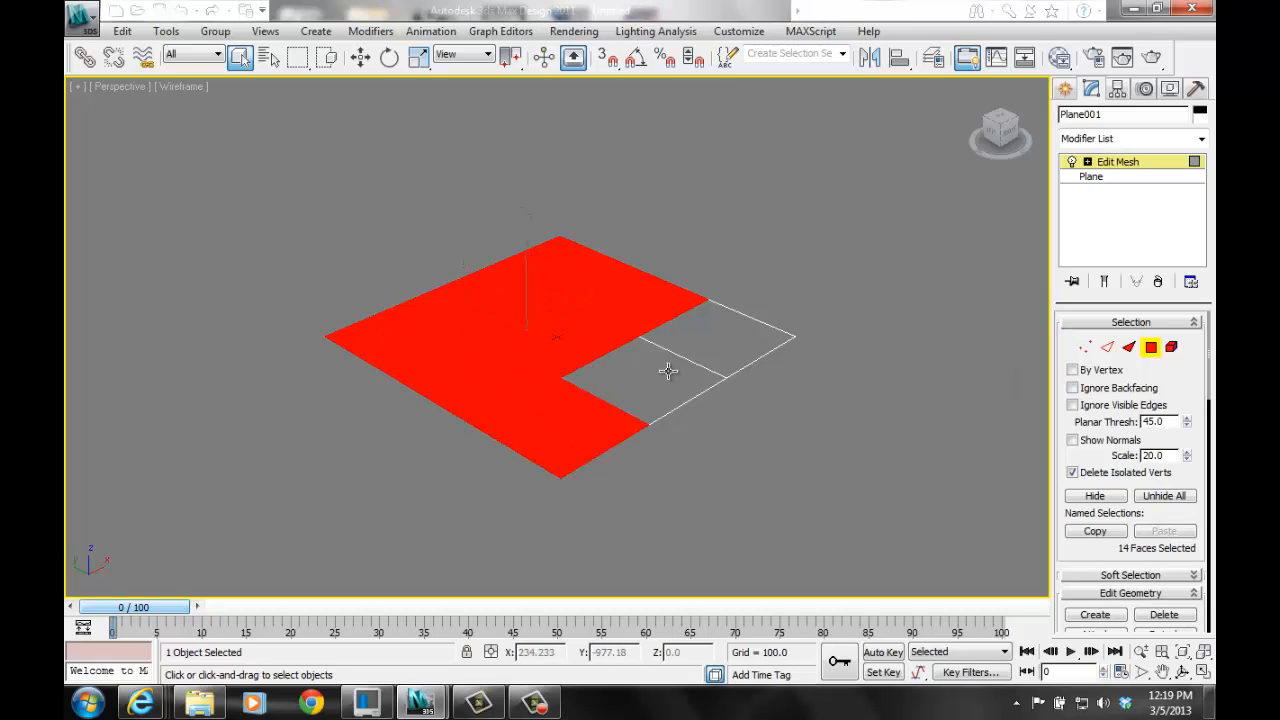
ctrl+click(663, 368)
ctrl+click(717, 331)
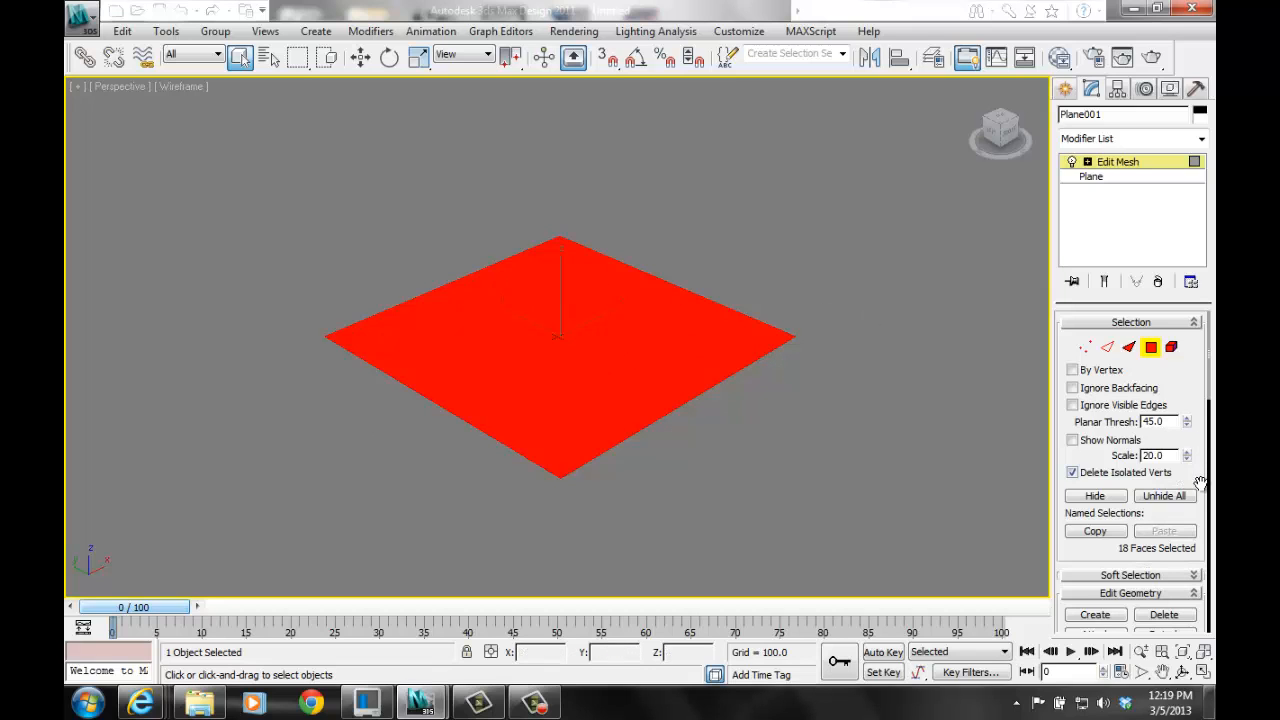
scroll(1198, 460, down, 5)
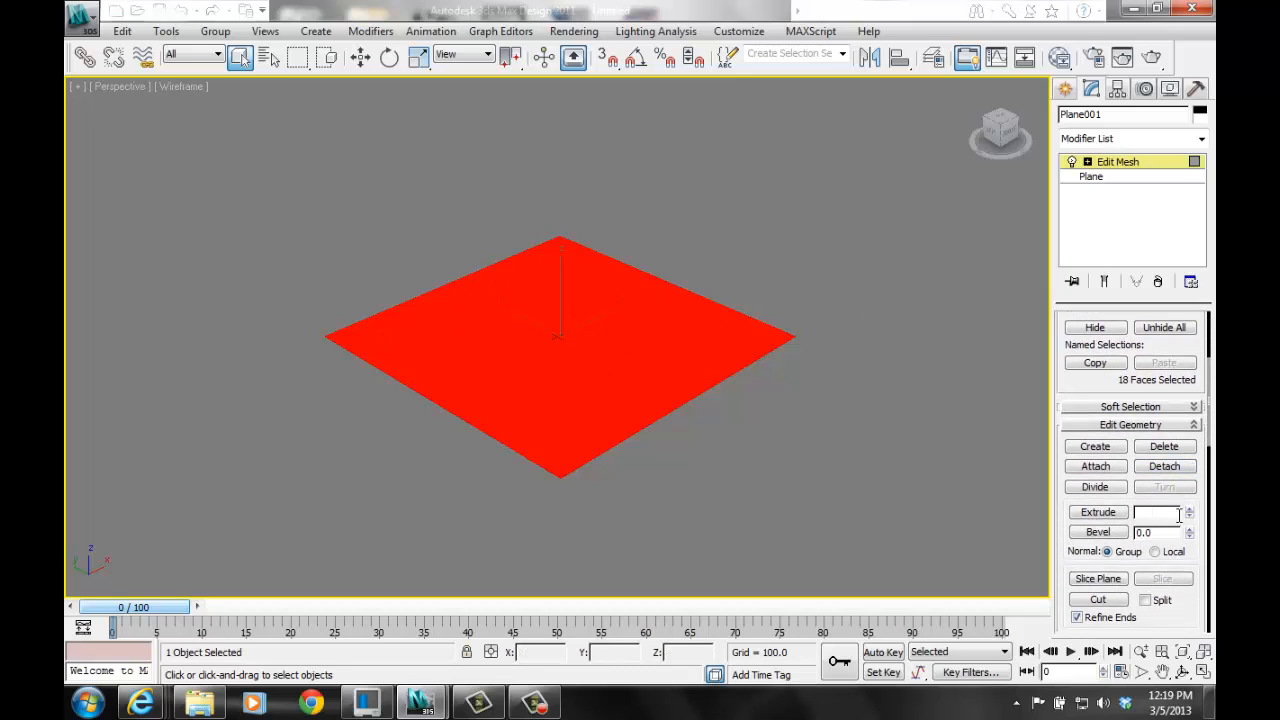
click(1100, 512)
key(BackSpace)
key(Return)
click(968, 347)
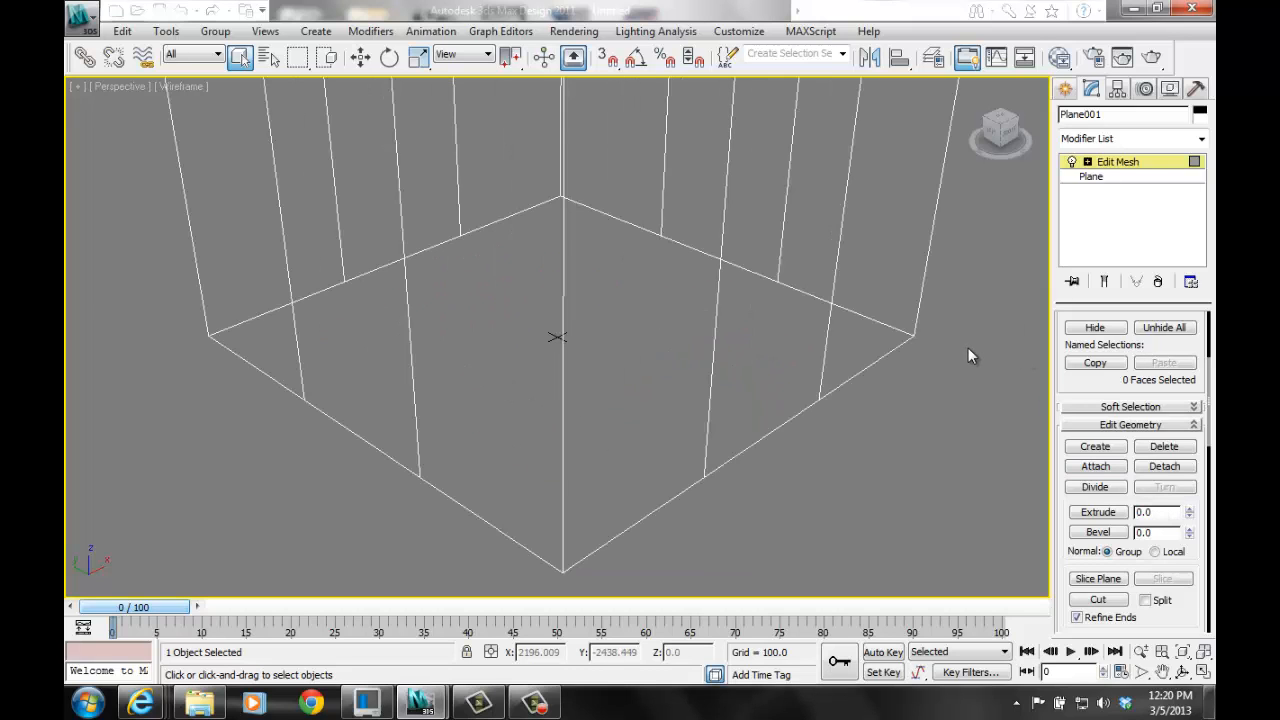
- Examine the extruded tower's full height and its segmented top face in the perspective view
scroll(968, 347, down, 10)
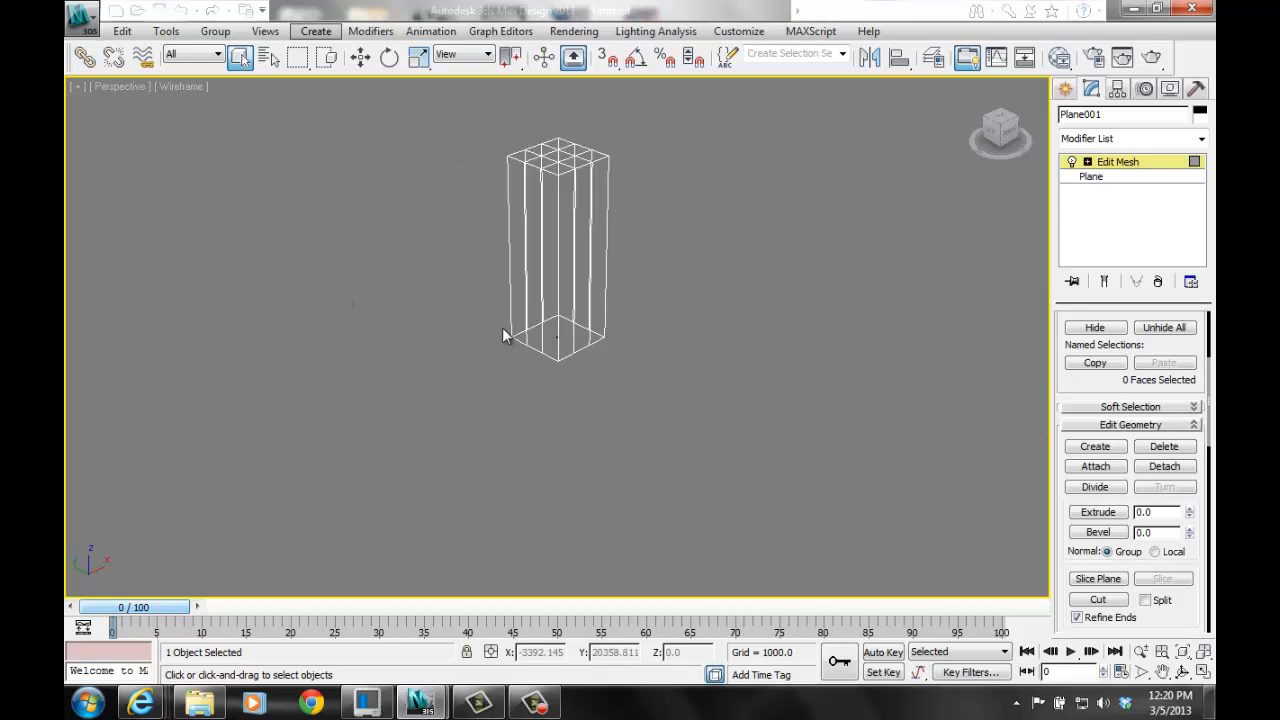
click(1211, 698)
click(1211, 698)
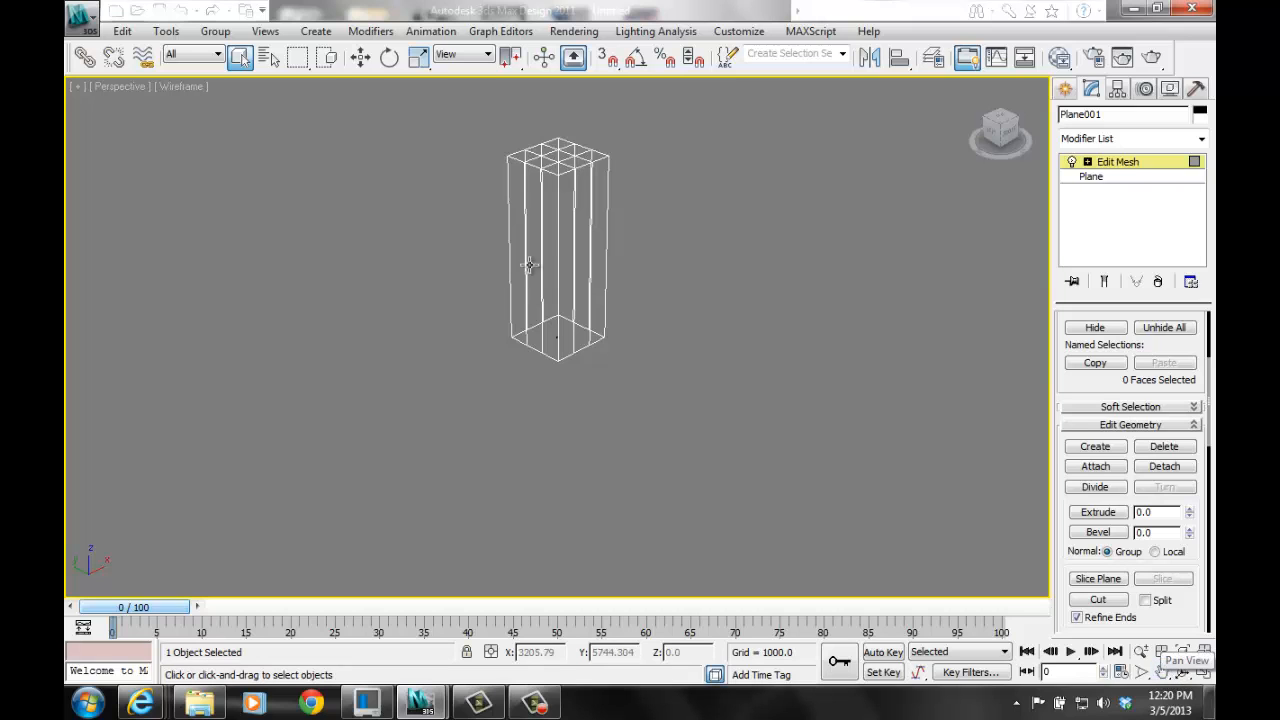
click(1162, 672)
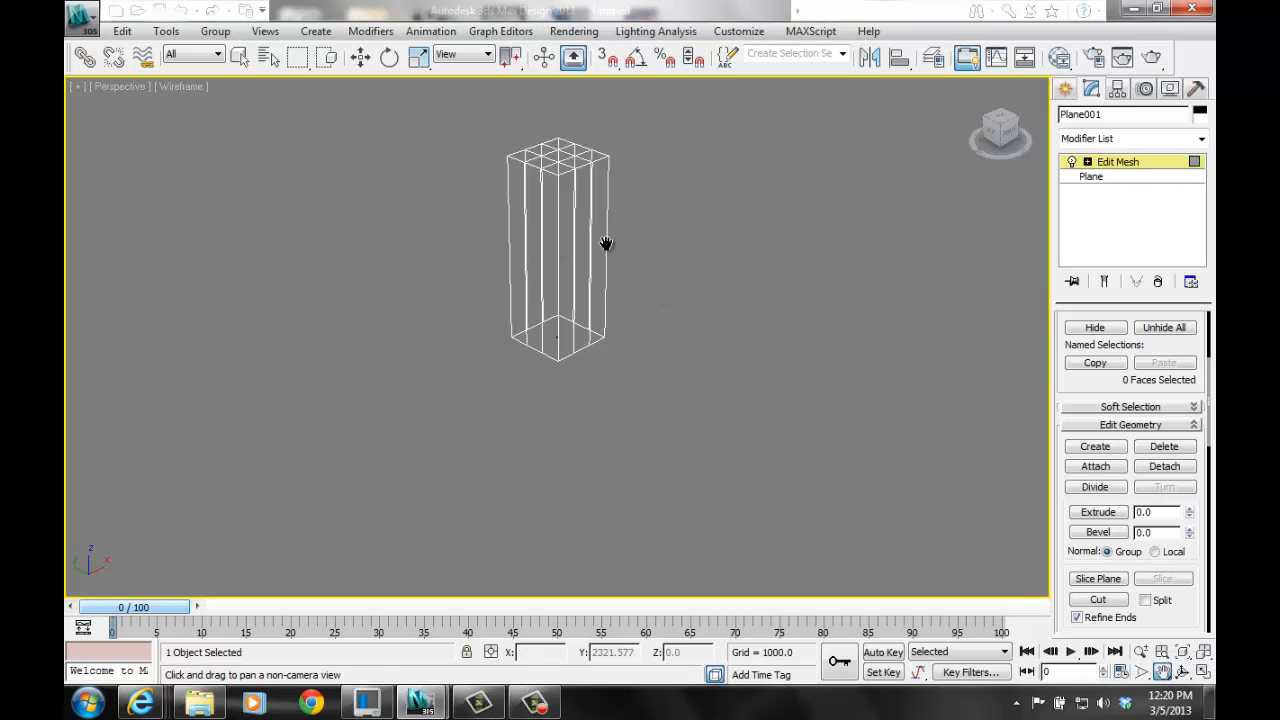
drag(606, 243, 491, 374)
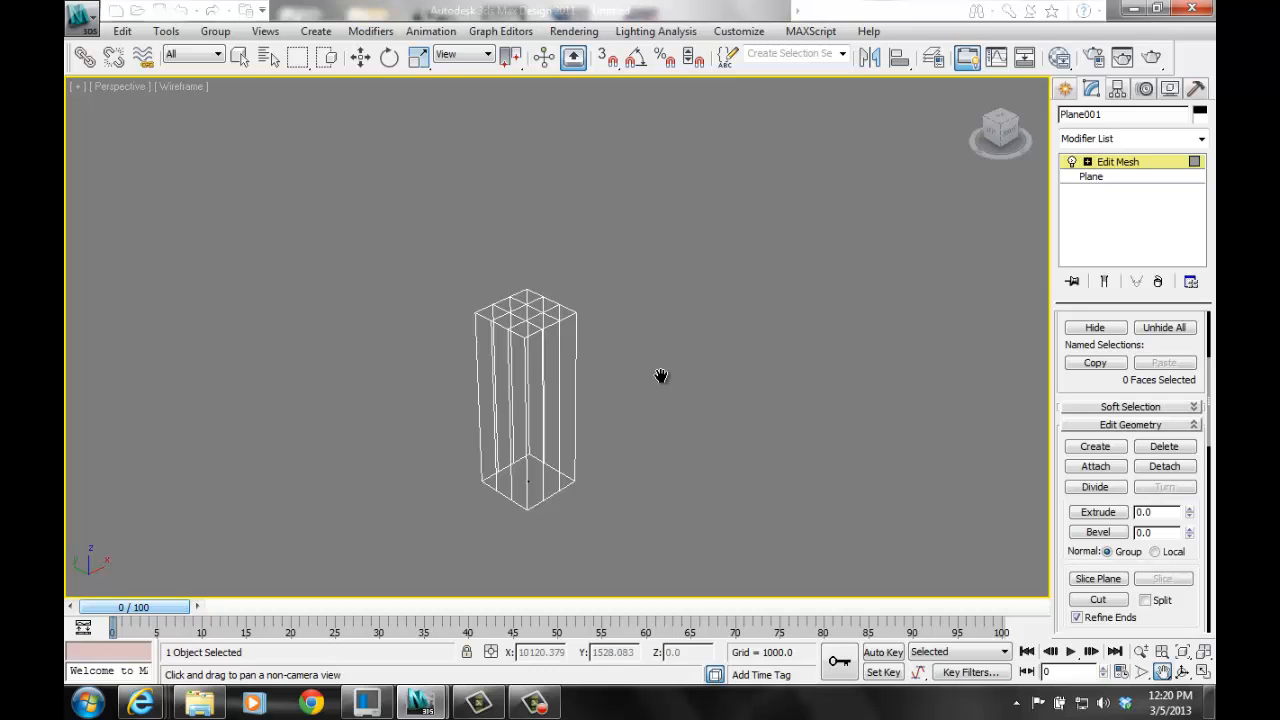
scroll(600, 368, down, 1)
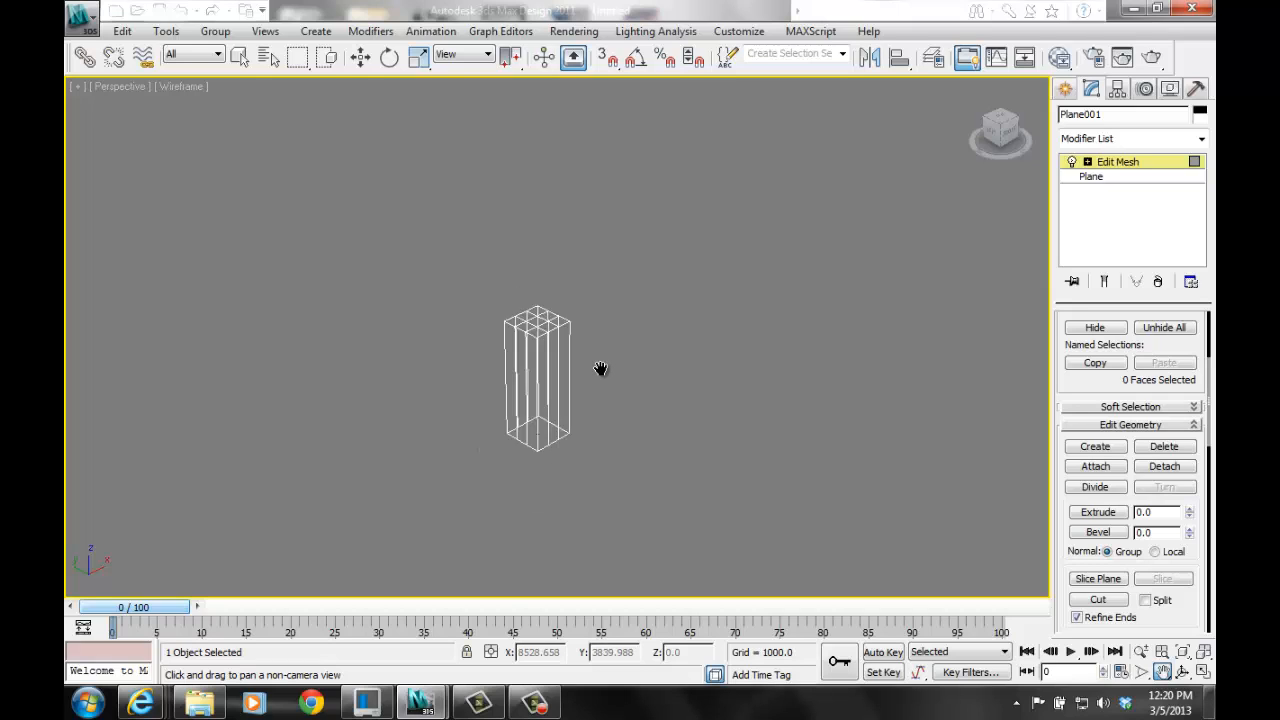
scroll(600, 368, up, 2)
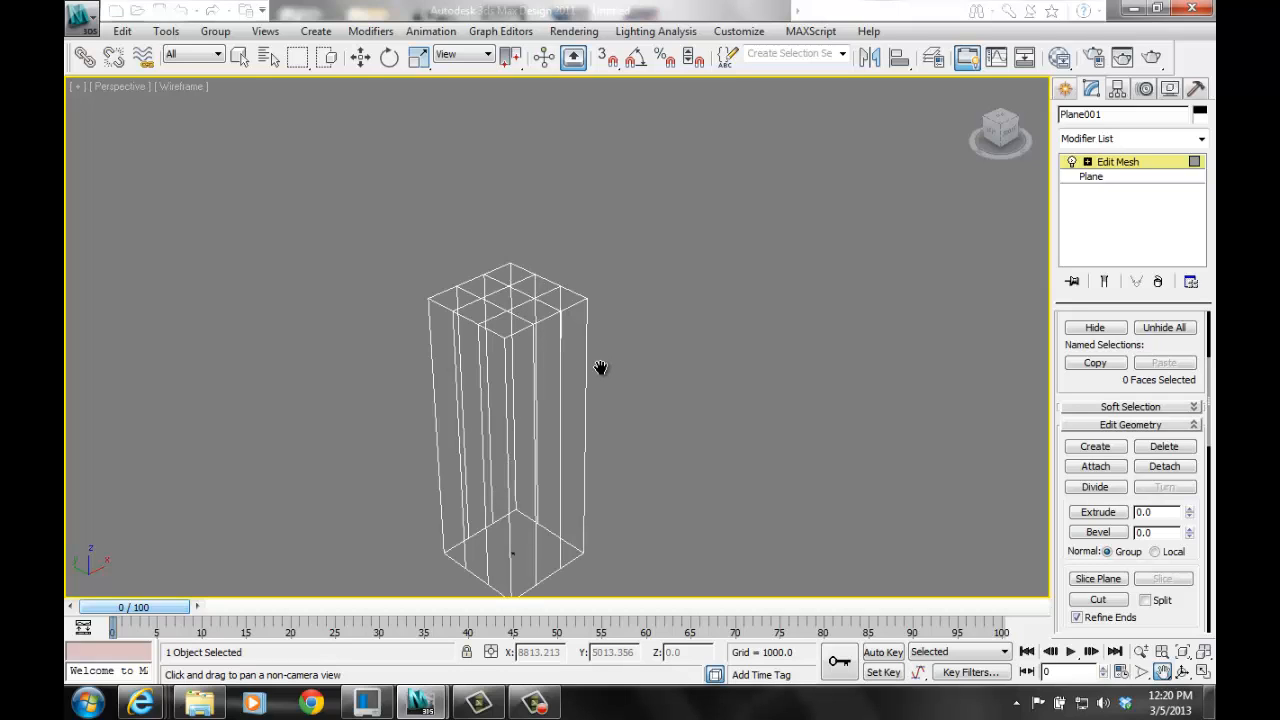
scroll(658, 378, up, 2)
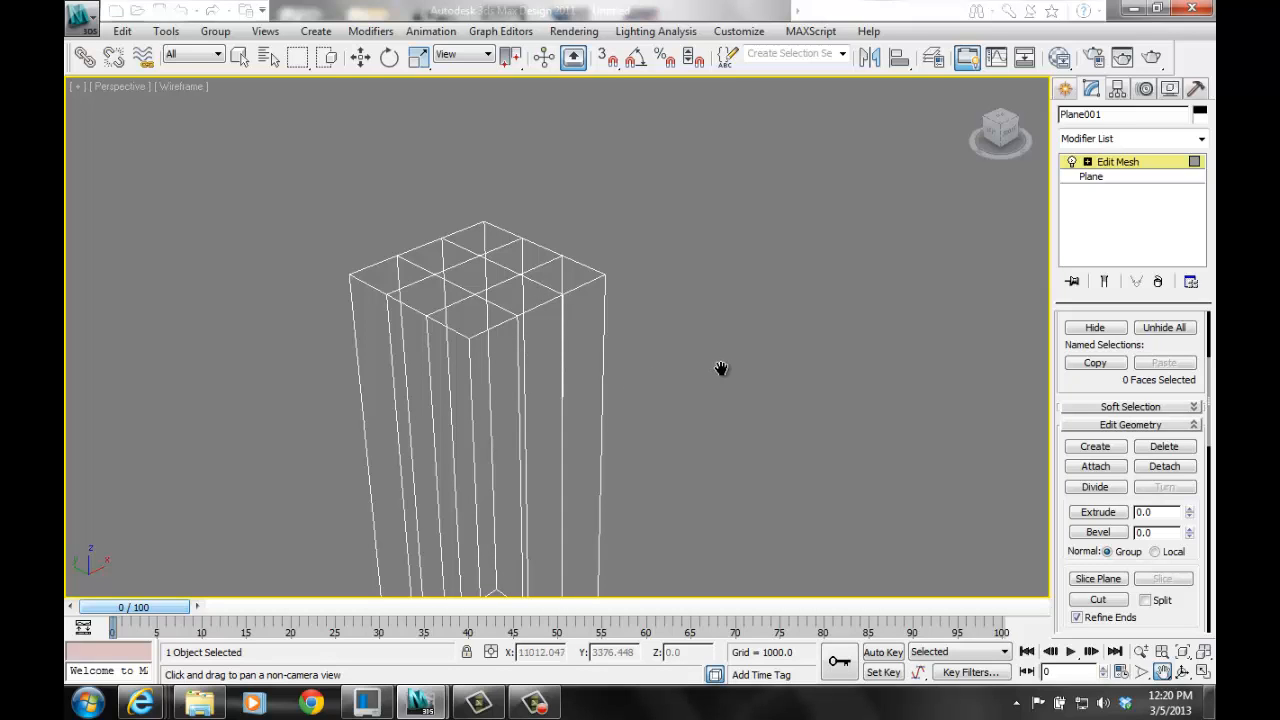
scroll(722, 372, up, 2)
scroll(722, 372, down, 2)
drag(643, 315, 688, 380)
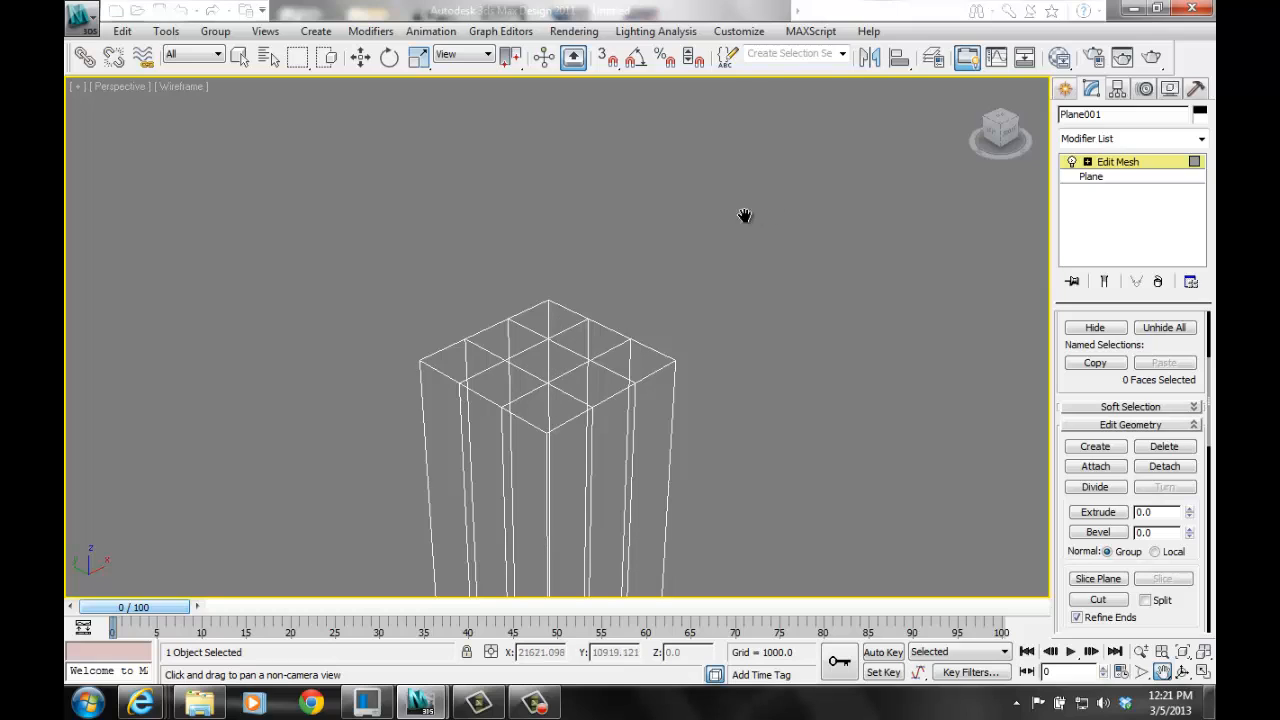
- Expand the Edit Mesh modifier's sub-object levels and reactivate Polygon selection
click(1112, 164)
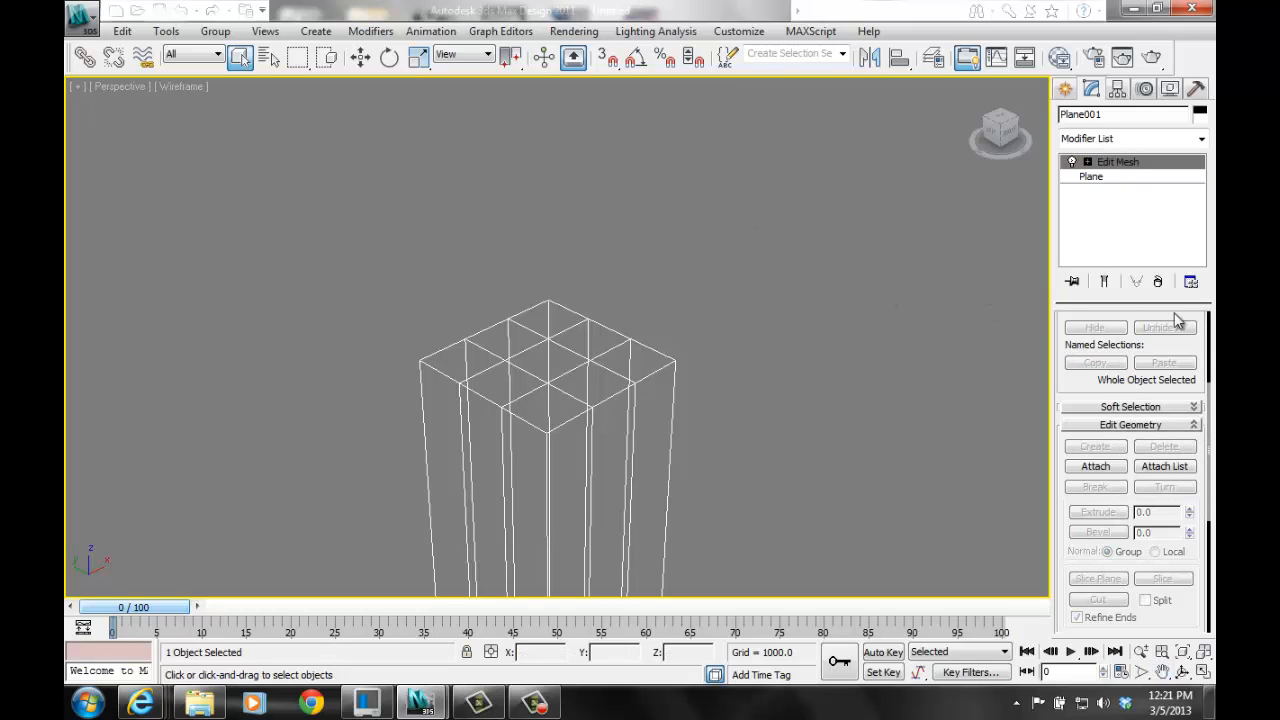
click(1088, 163)
key(4)
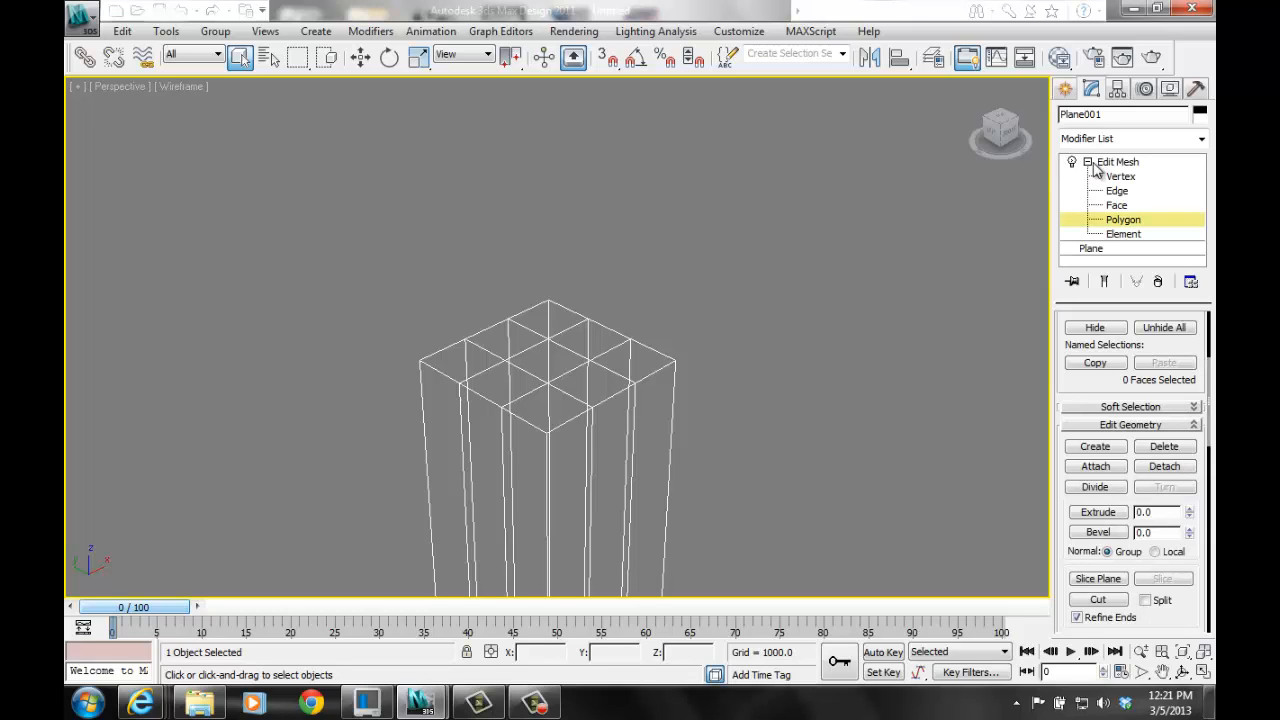
click(1122, 220)
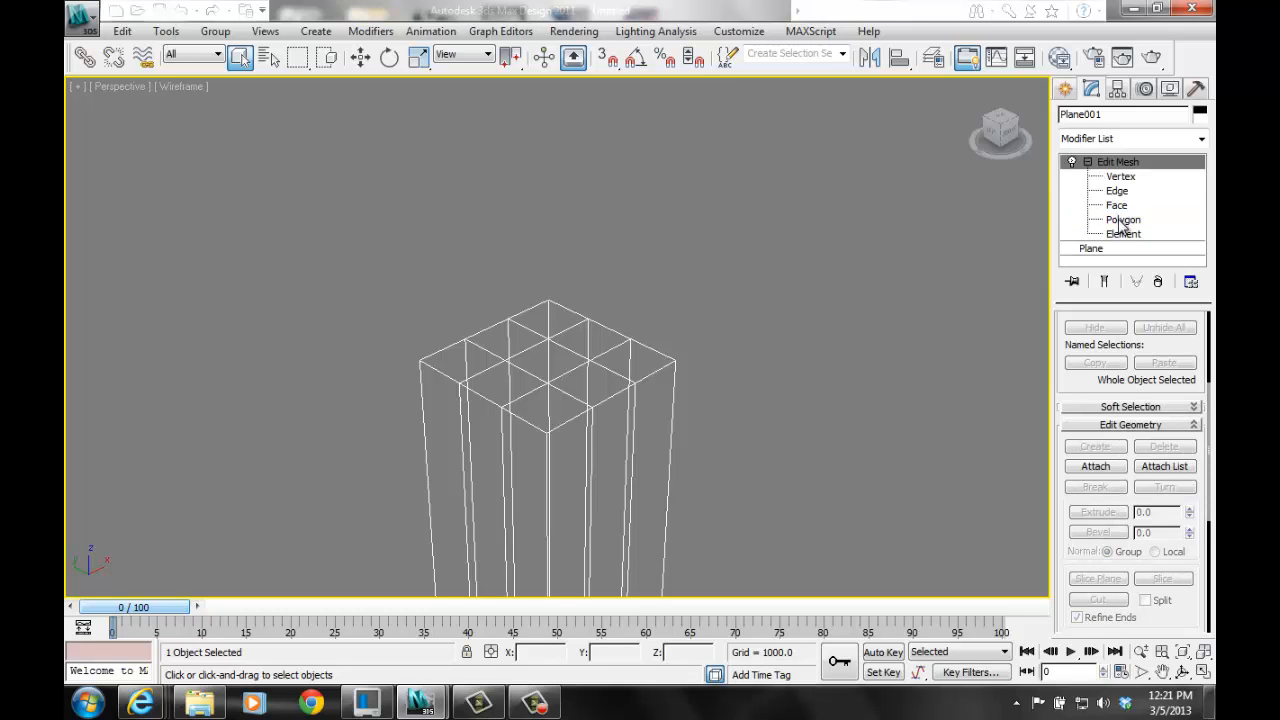
click(1122, 221)
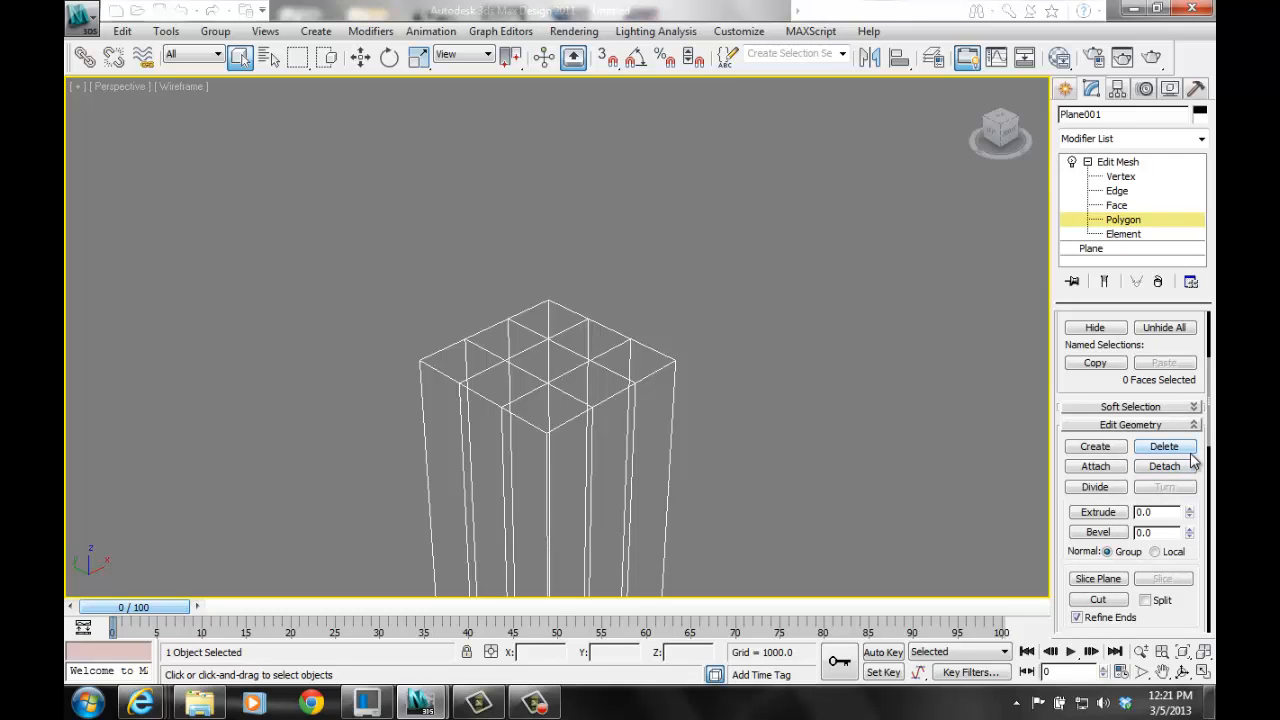
scroll(1190, 455, up, 5)
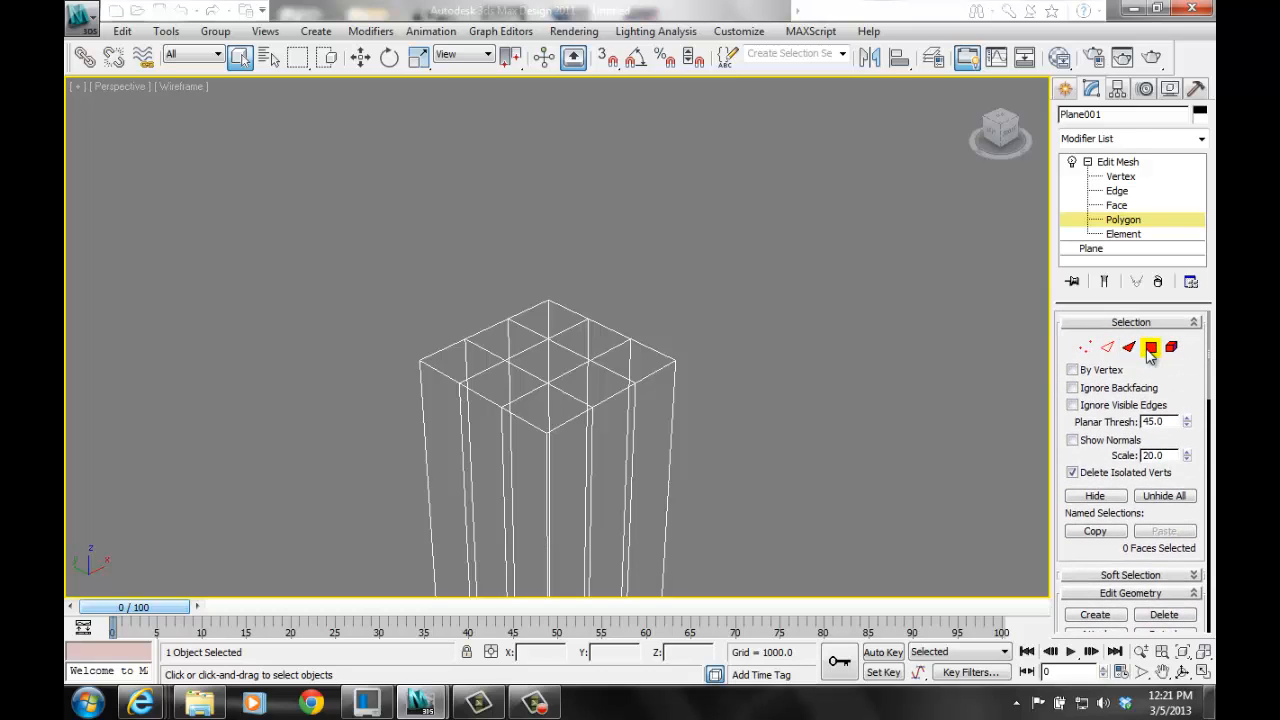
click(1150, 354)
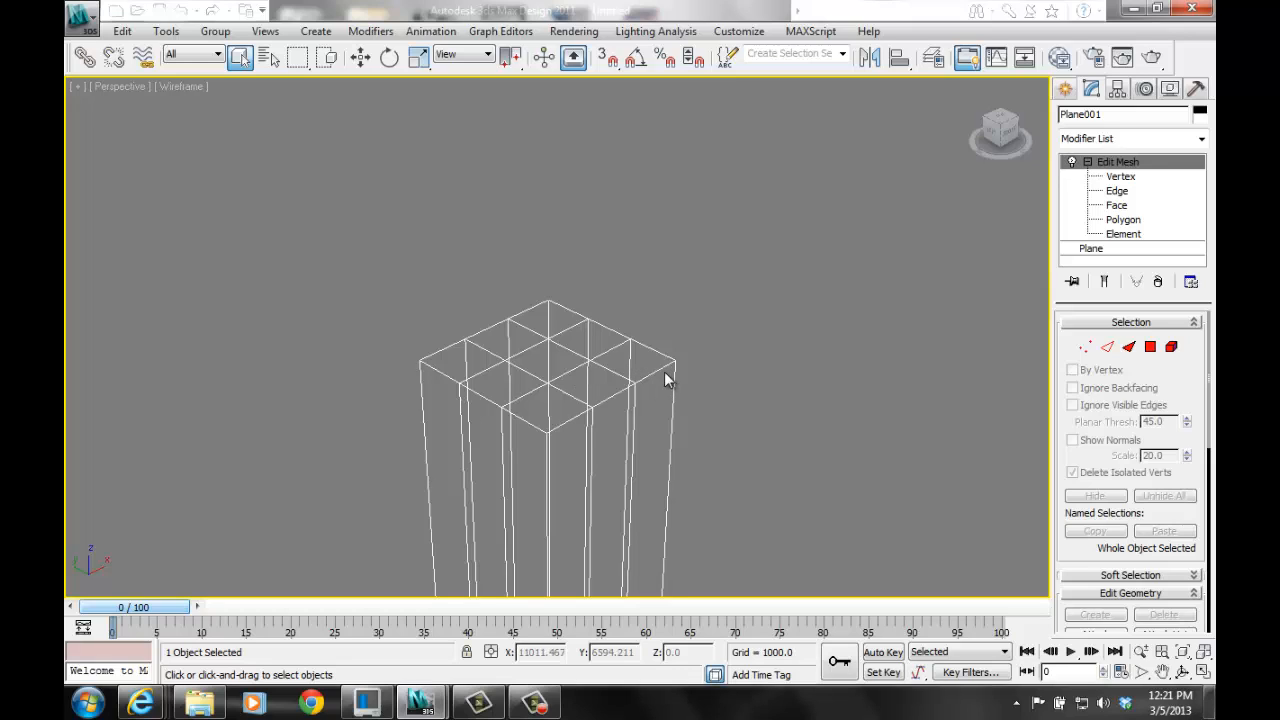
key(4)
- Extrude seven of the nine polygons on the tower's top upward, leaving out the two opposite side corners
click(565, 330)
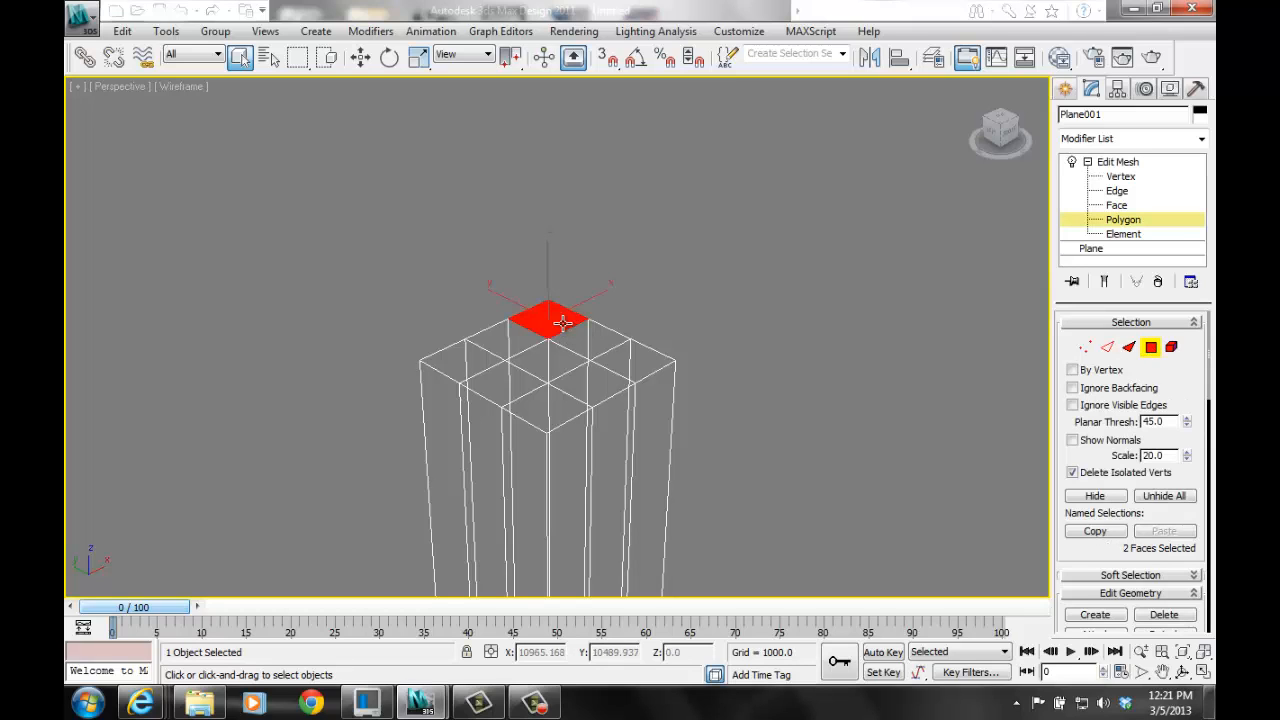
ctrl+click(510, 342)
ctrl+click(552, 363)
ctrl+click(572, 350)
ctrl+click(503, 395)
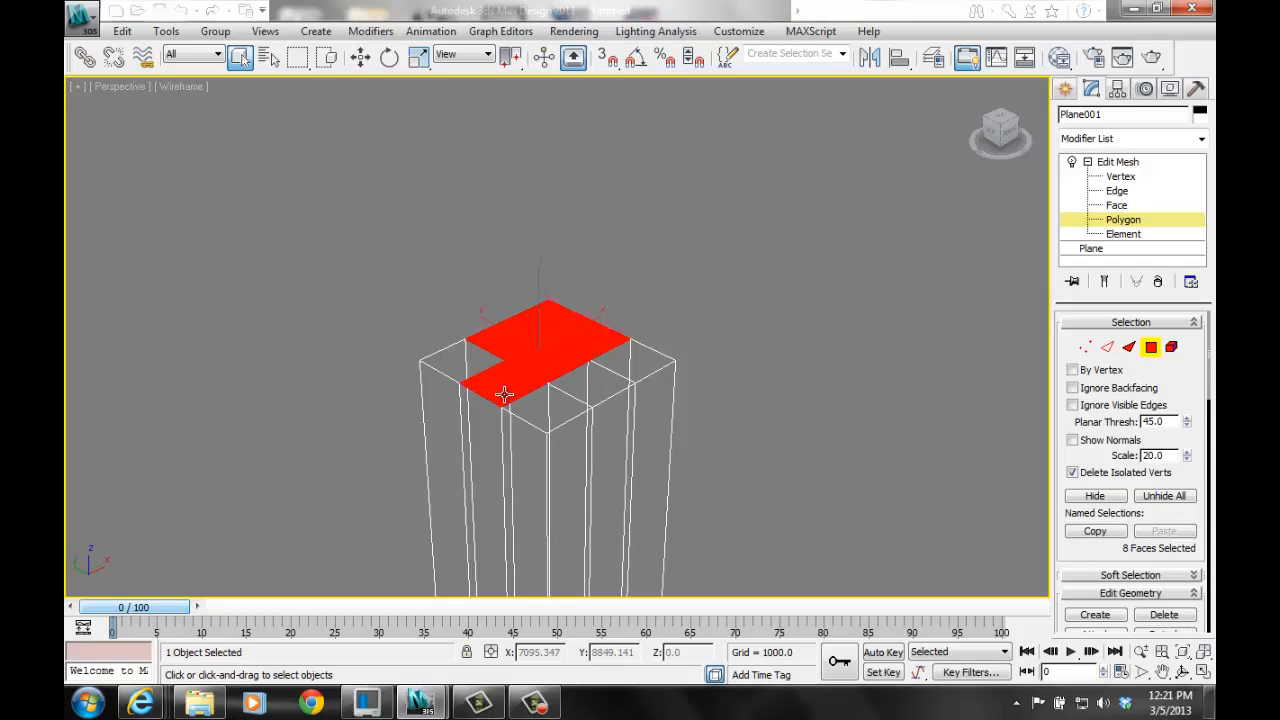
ctrl+click(545, 408)
ctrl+click(595, 389)
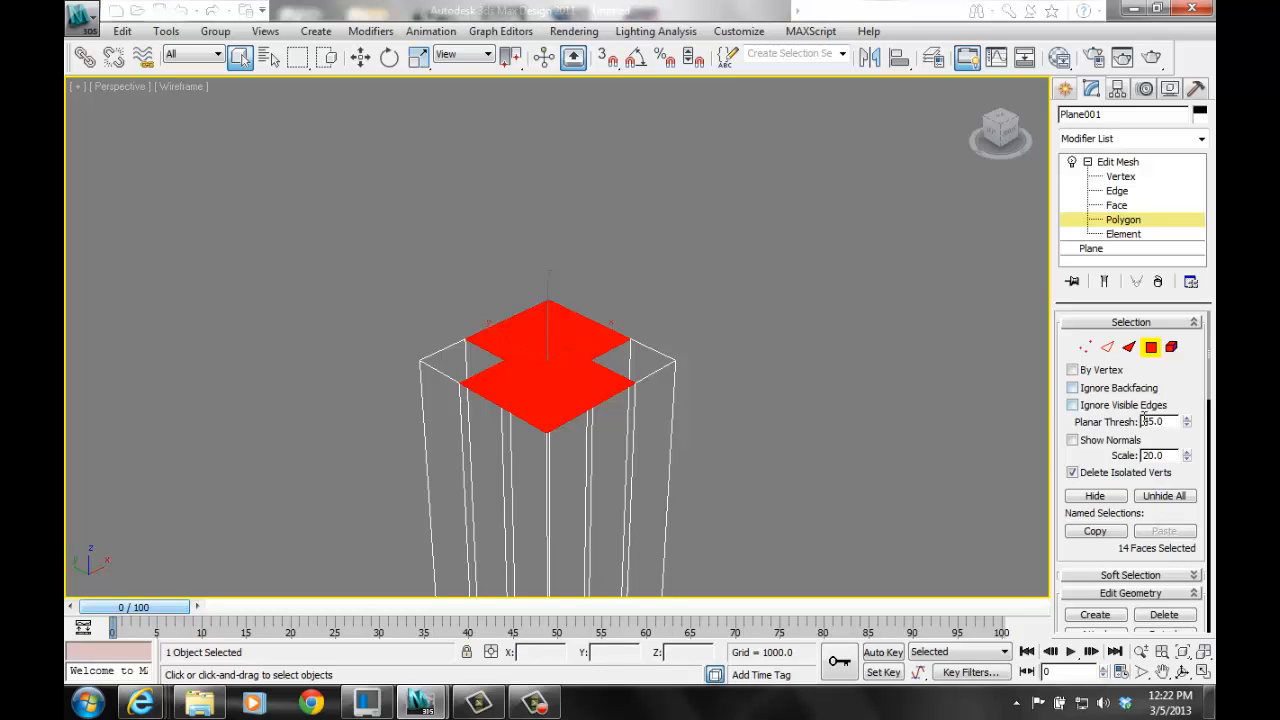
scroll(1199, 402, down, 3)
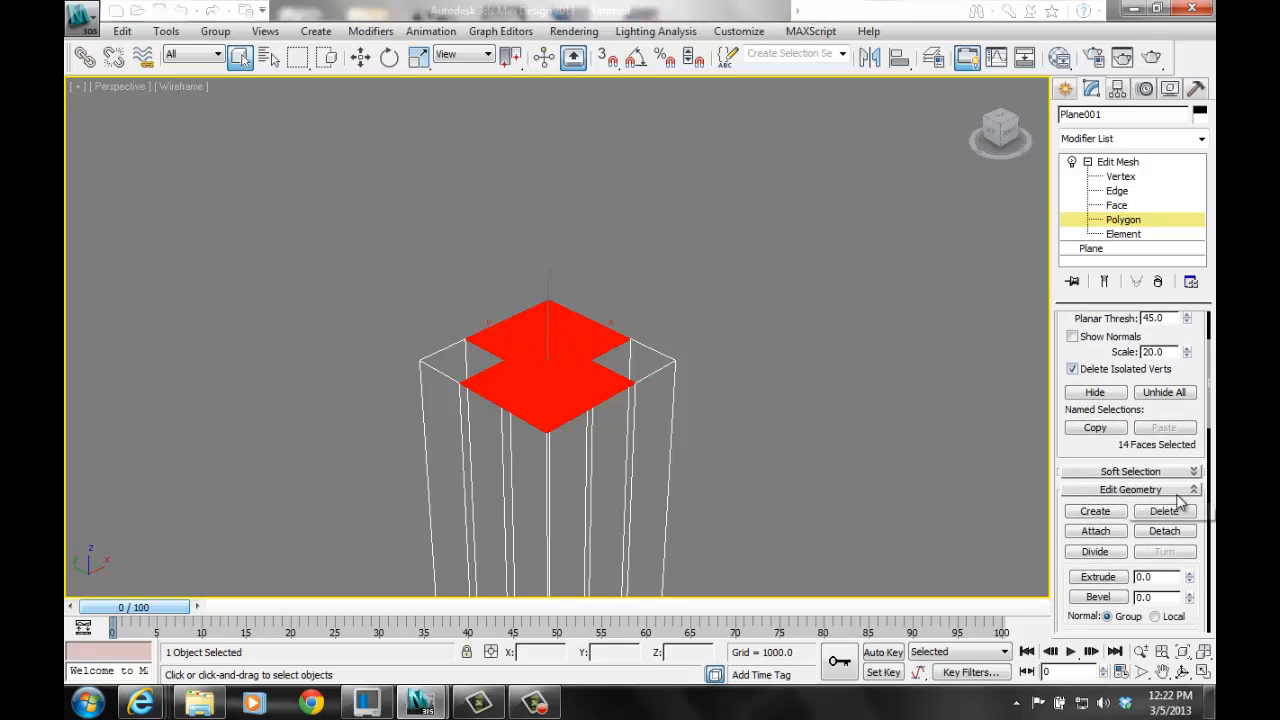
drag(1098, 450, 1094, 335)
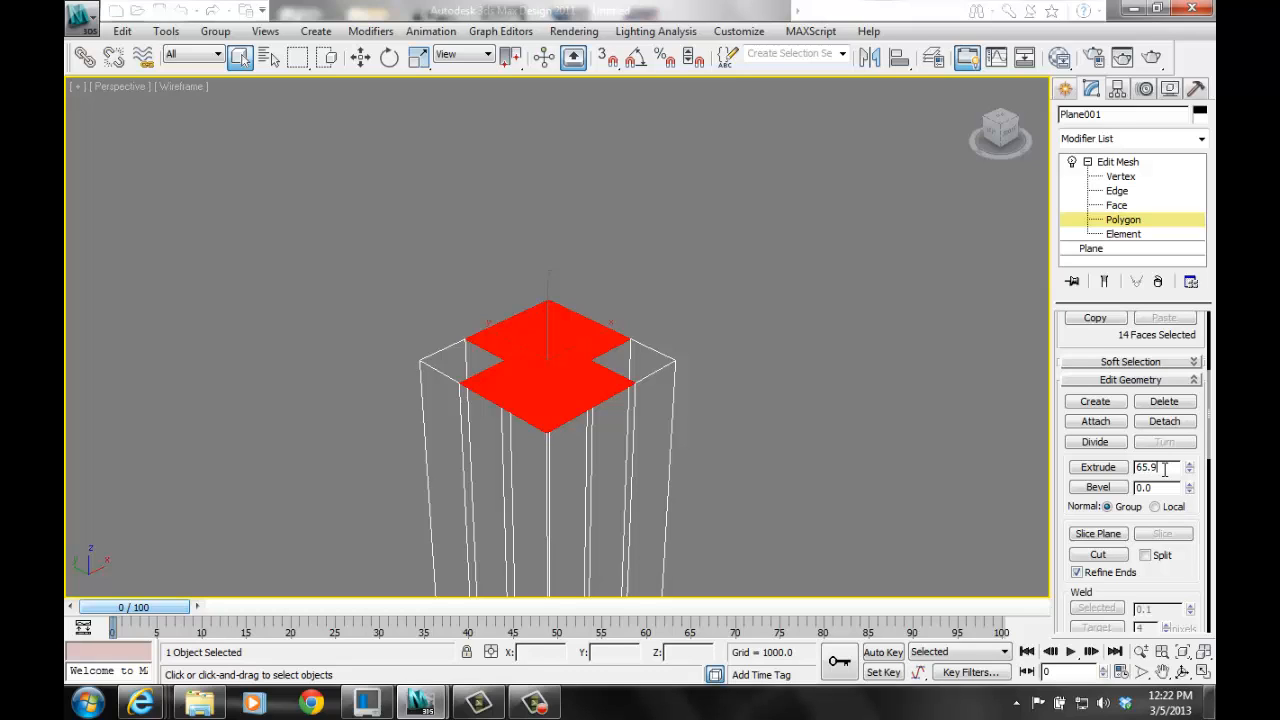
key(Return)
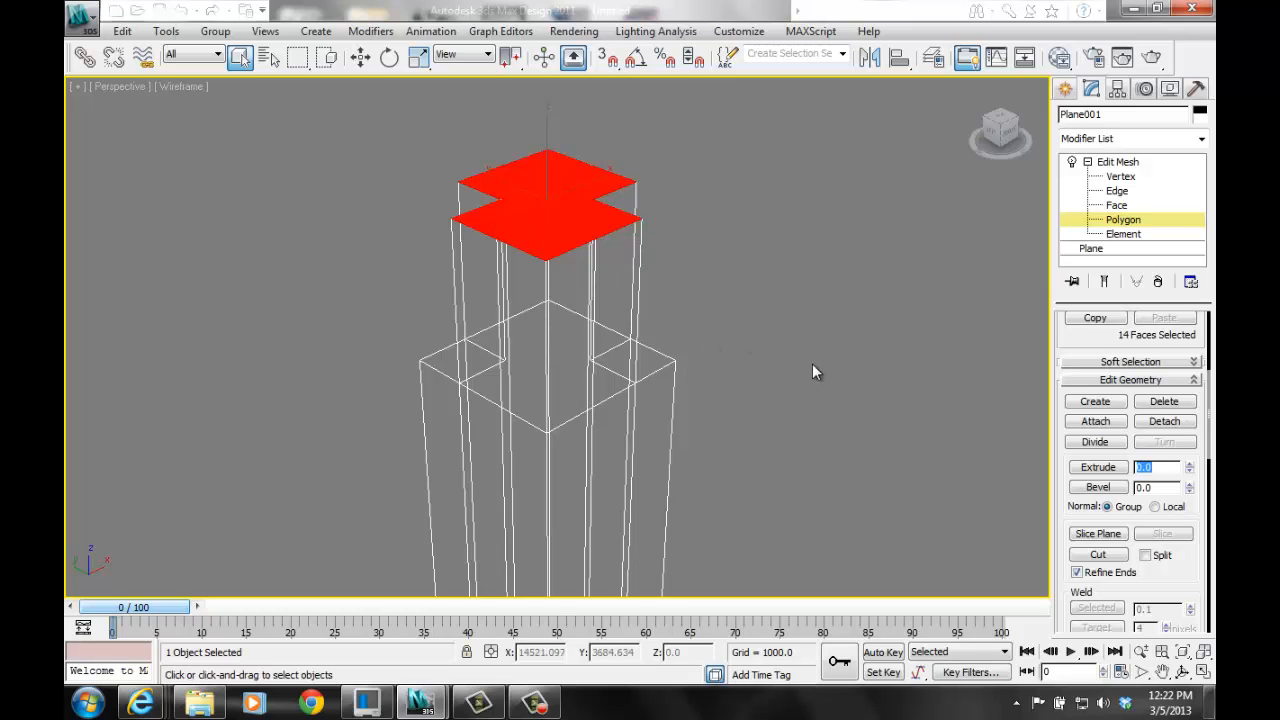
click(774, 276)
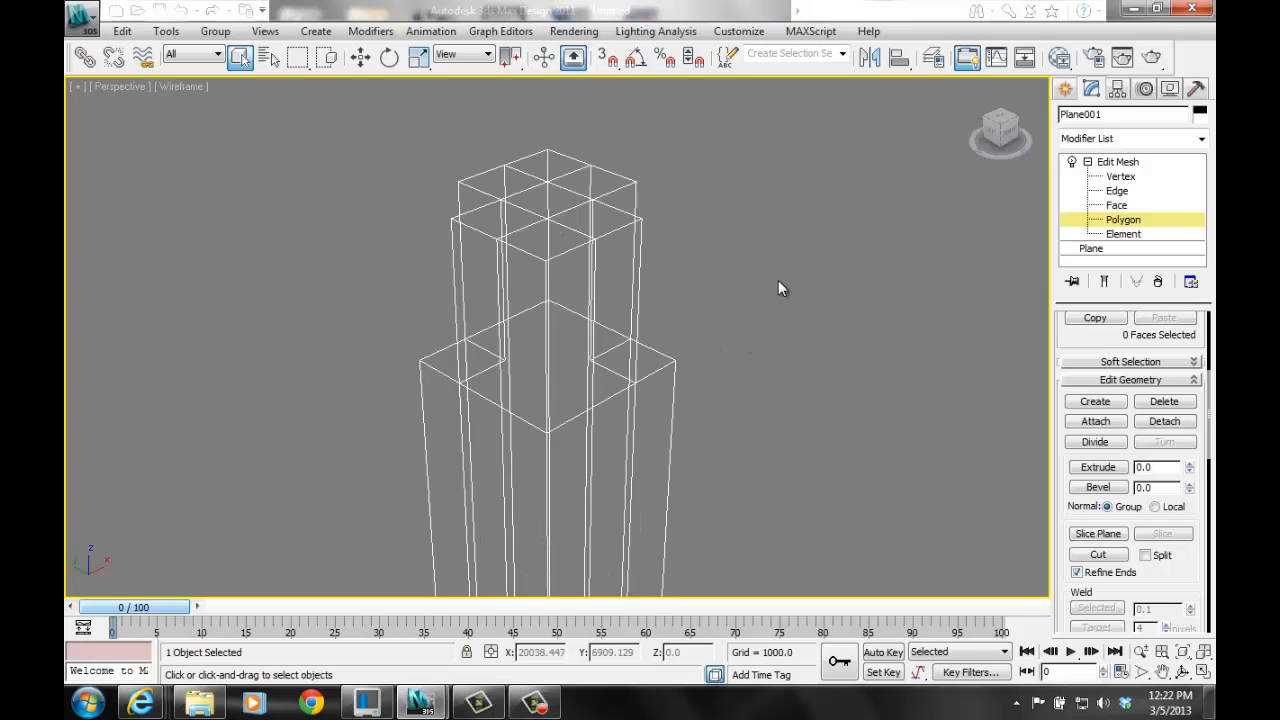
scroll(778, 280, up, 4)
scroll(778, 280, down, 6)
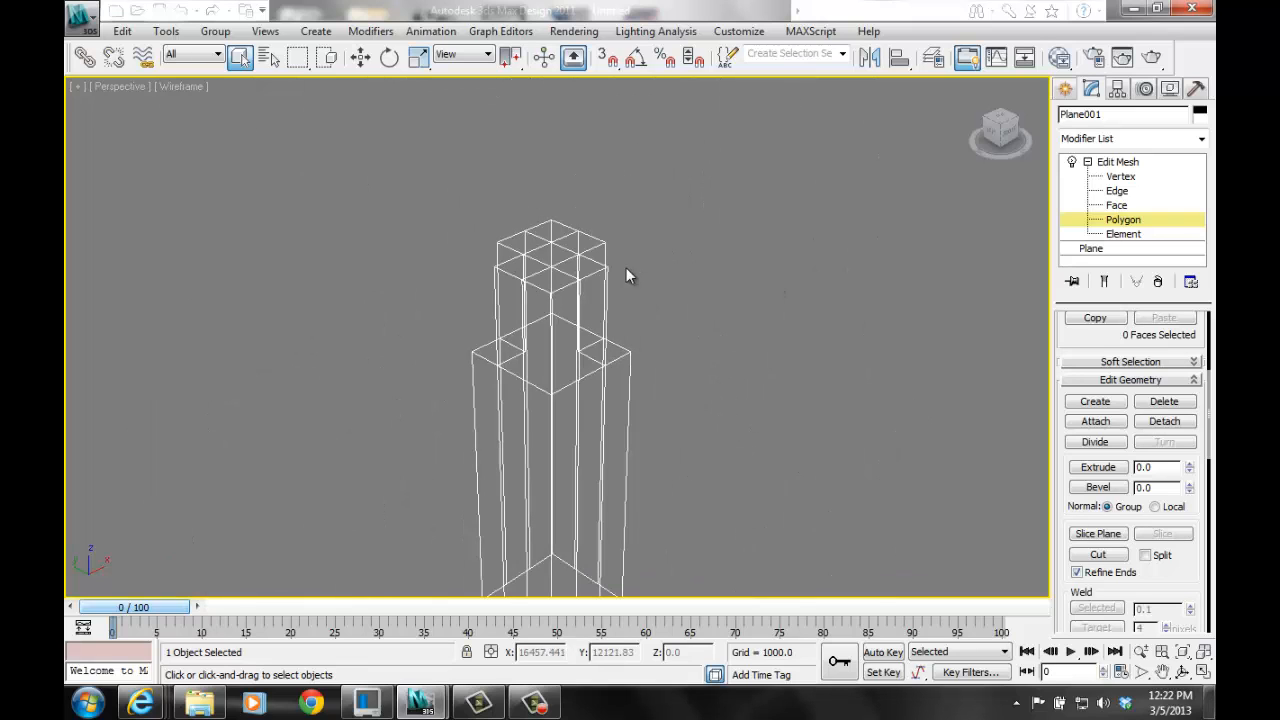
- Examine the new upper tier and the whole tower at different zoom levels and from a slightly different angle
click(1161, 672)
drag(728, 391, 701, 351)
scroll(696, 358, up, 3)
scroll(695, 359, down, 3)
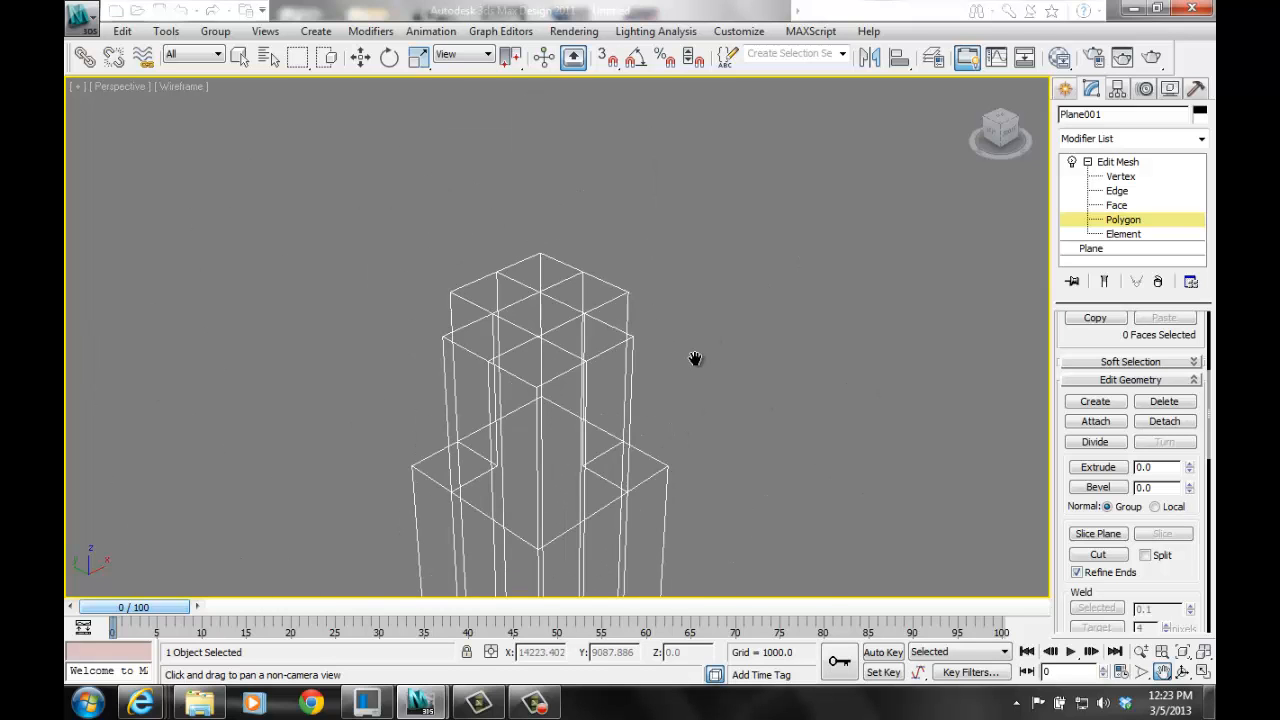
scroll(695, 358, up, 2)
scroll(695, 358, down, 2)
scroll(694, 358, up, 2)
scroll(750, 404, down, 4)
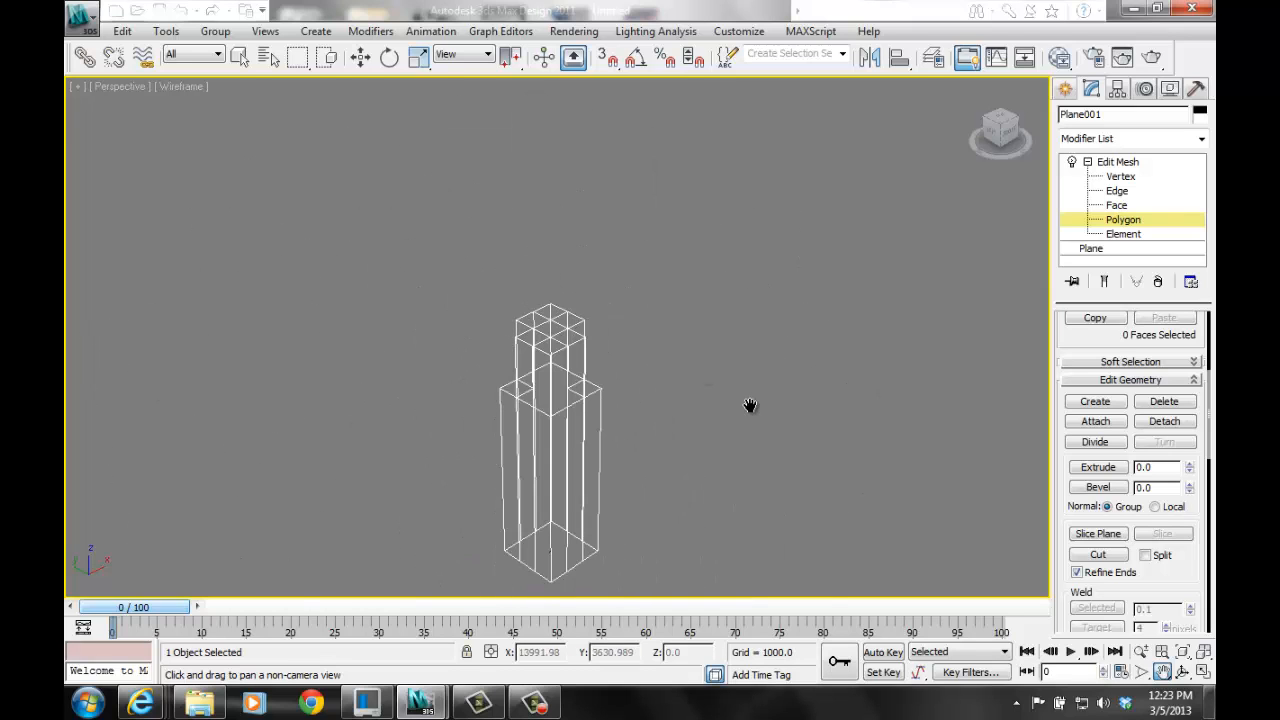
scroll(750, 404, up, 4)
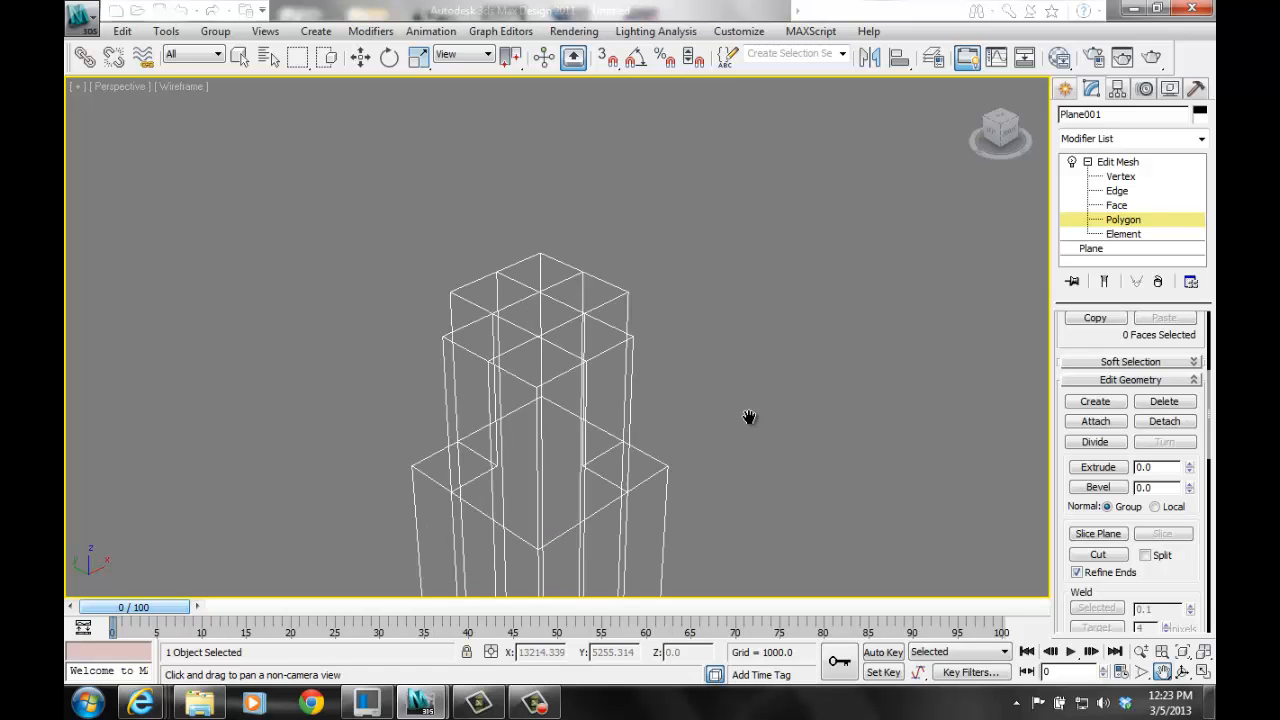
click(1182, 672)
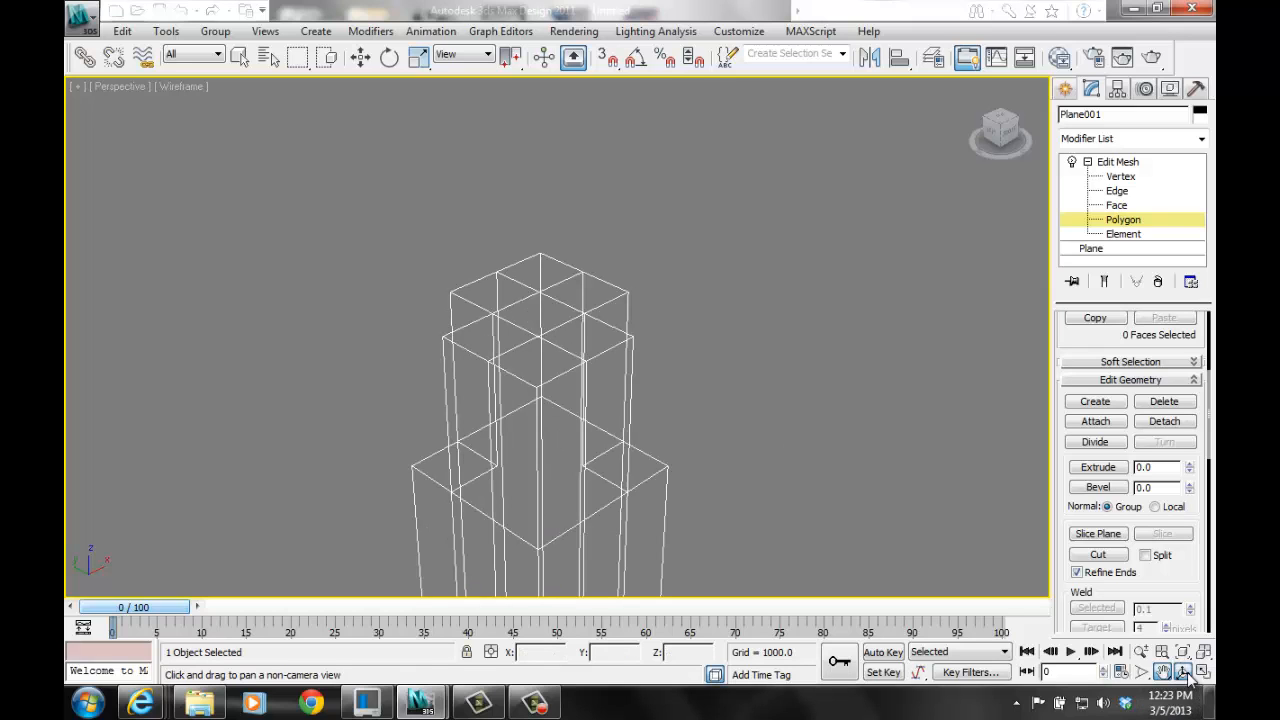
mouse_move(443, 349)
mouse_down()
mouse_move(448, 385)
mouse_move(500, 380)
mouse_move(529, 340)
mouse_move(486, 371)
mouse_move(443, 349)
mouse_move(363, 343)
mouse_move(403, 363)
mouse_move(483, 363)
mouse_move(513, 342)
mouse_move(514, 357)
mouse_move(437, 351)
mouse_up()
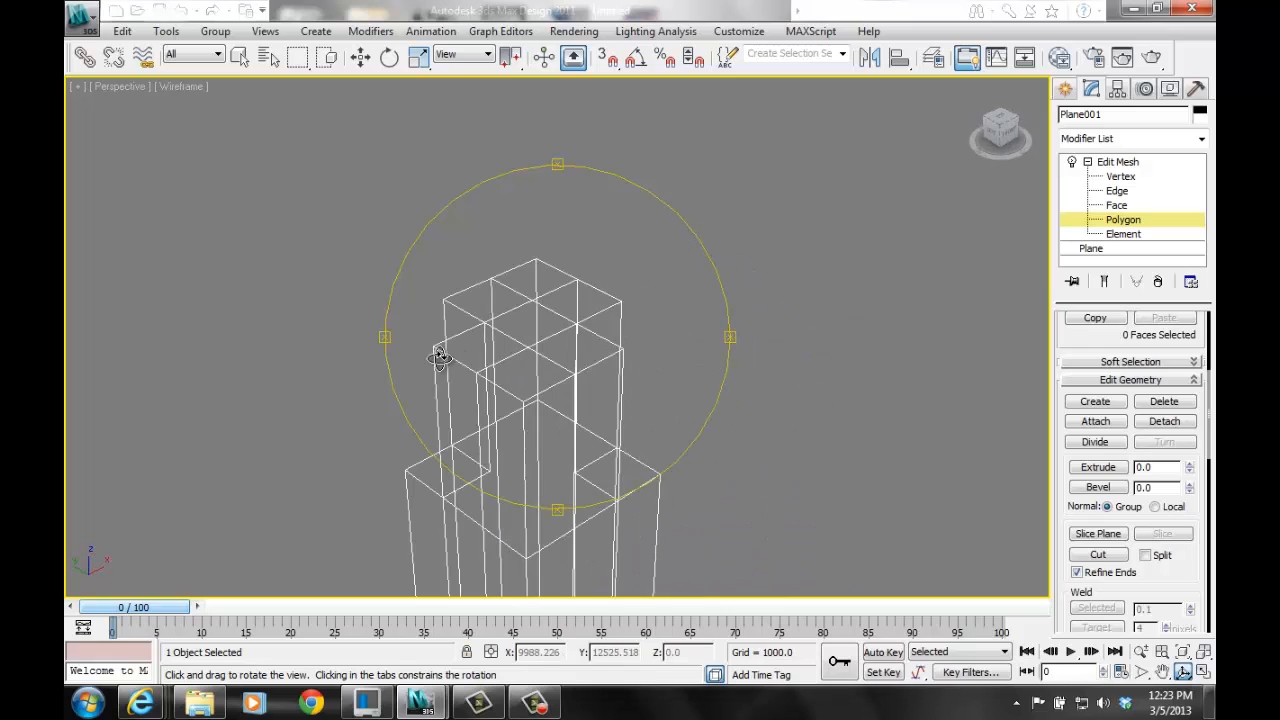
- Reactivate Polygon sub-object selection in the tower's Edit Mesh modifier
click(1112, 221)
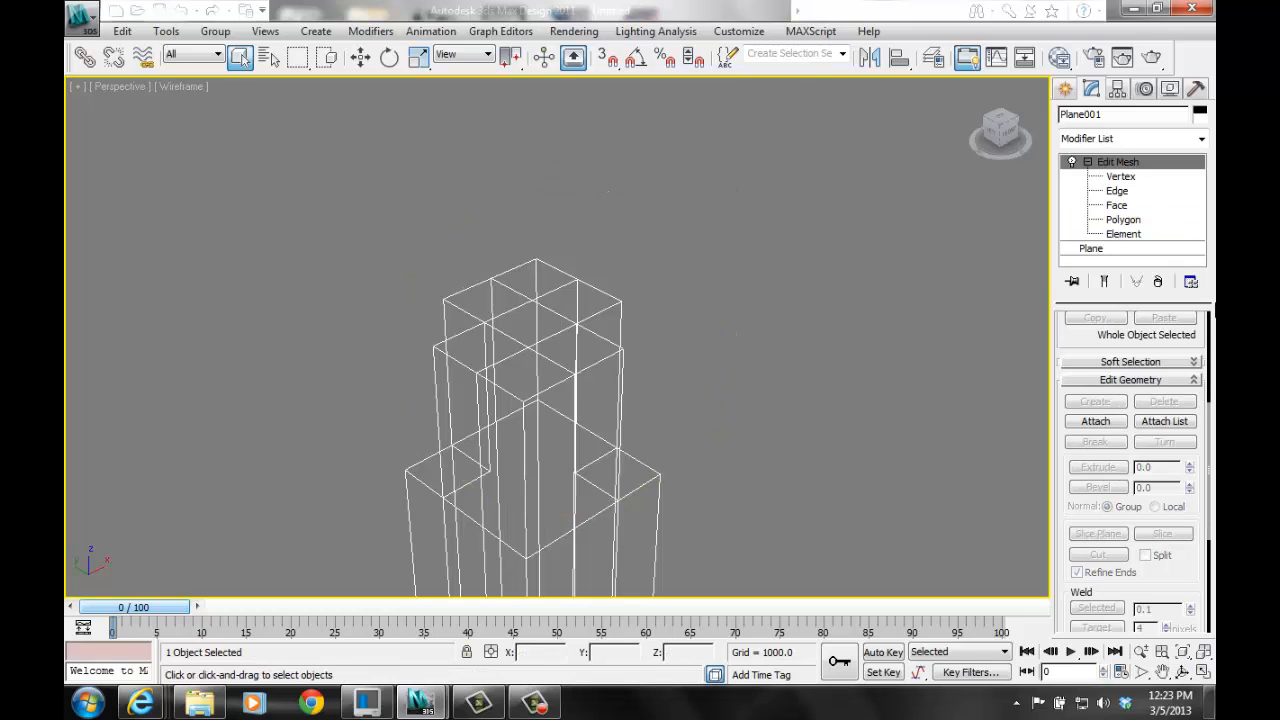
key(4)
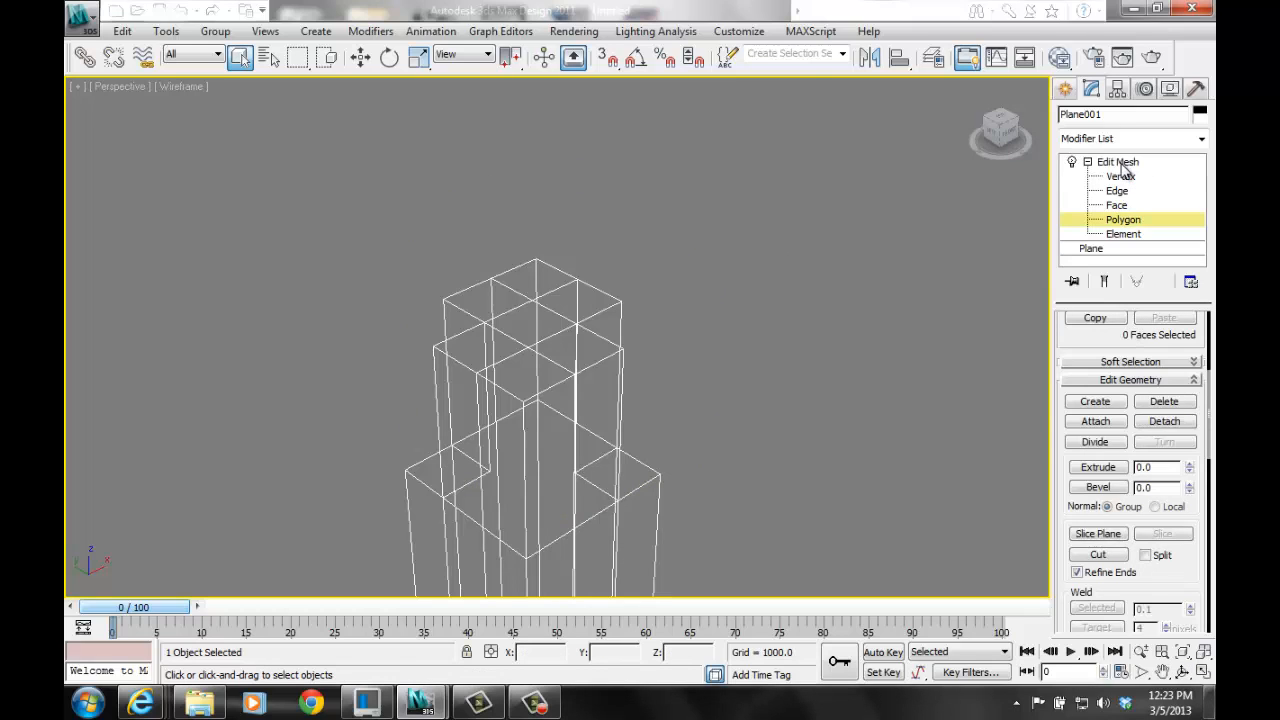
click(1134, 220)
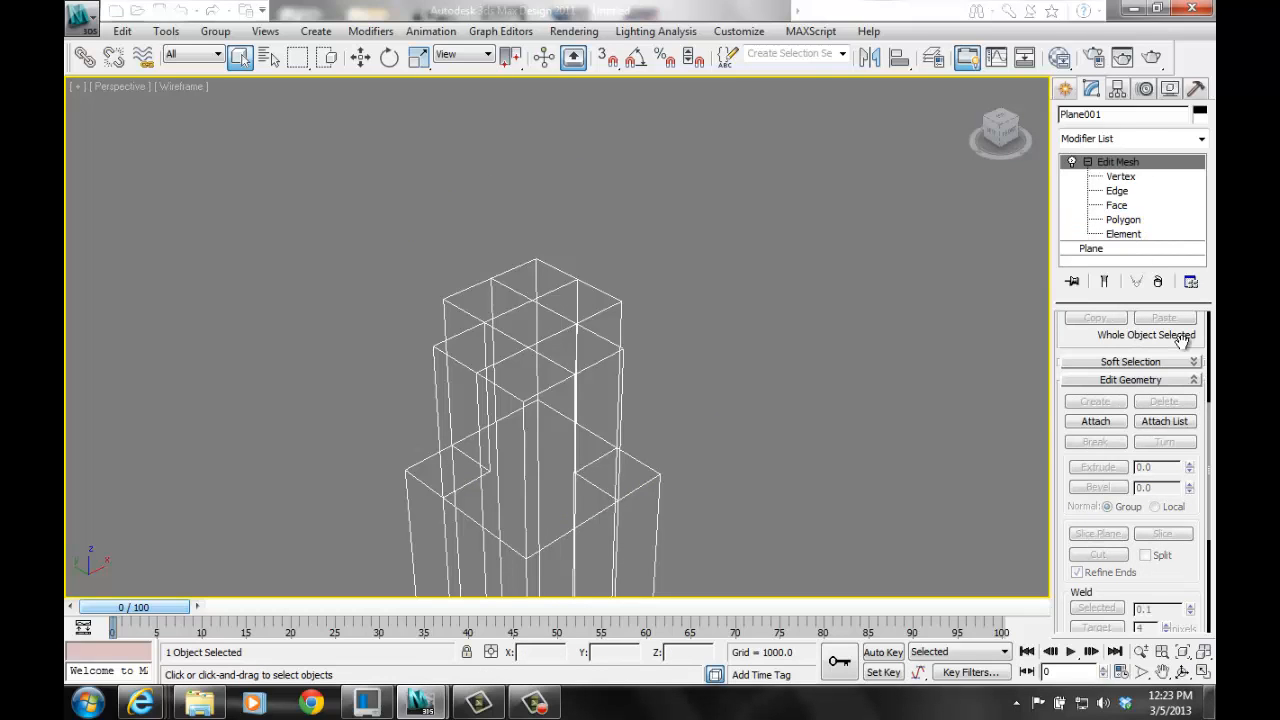
drag(1090, 341, 1097, 548)
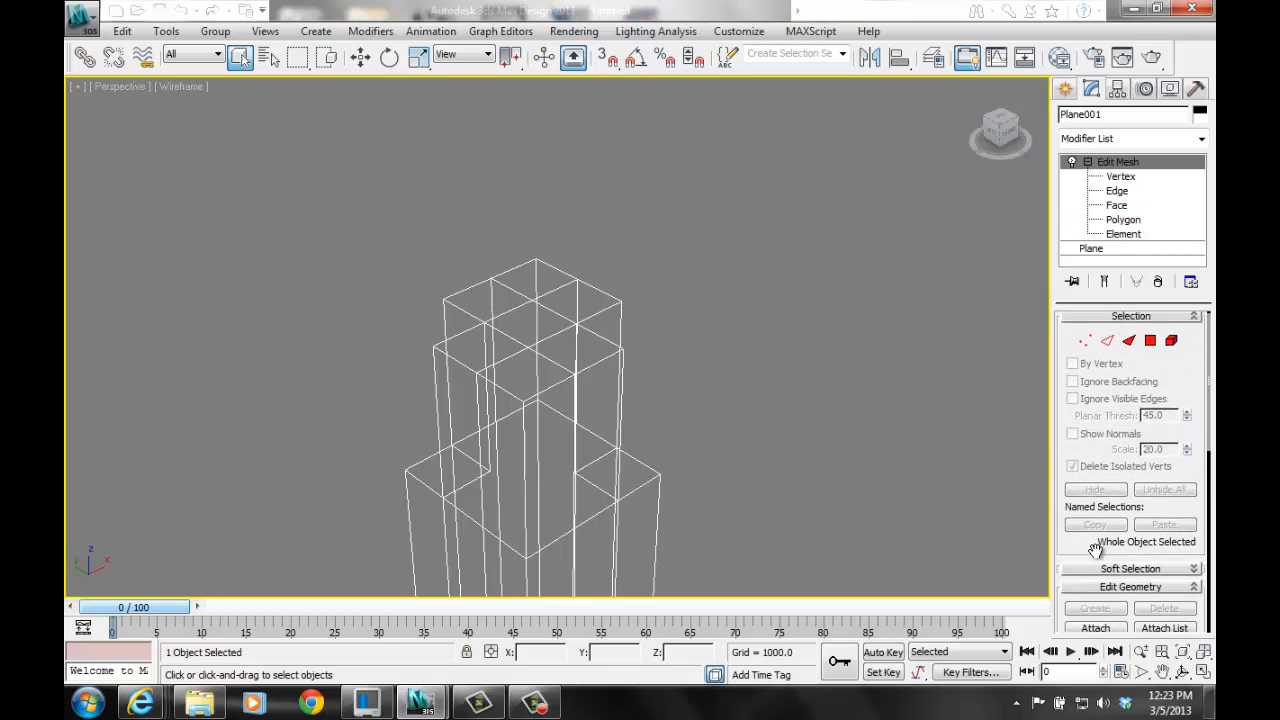
click(1150, 346)
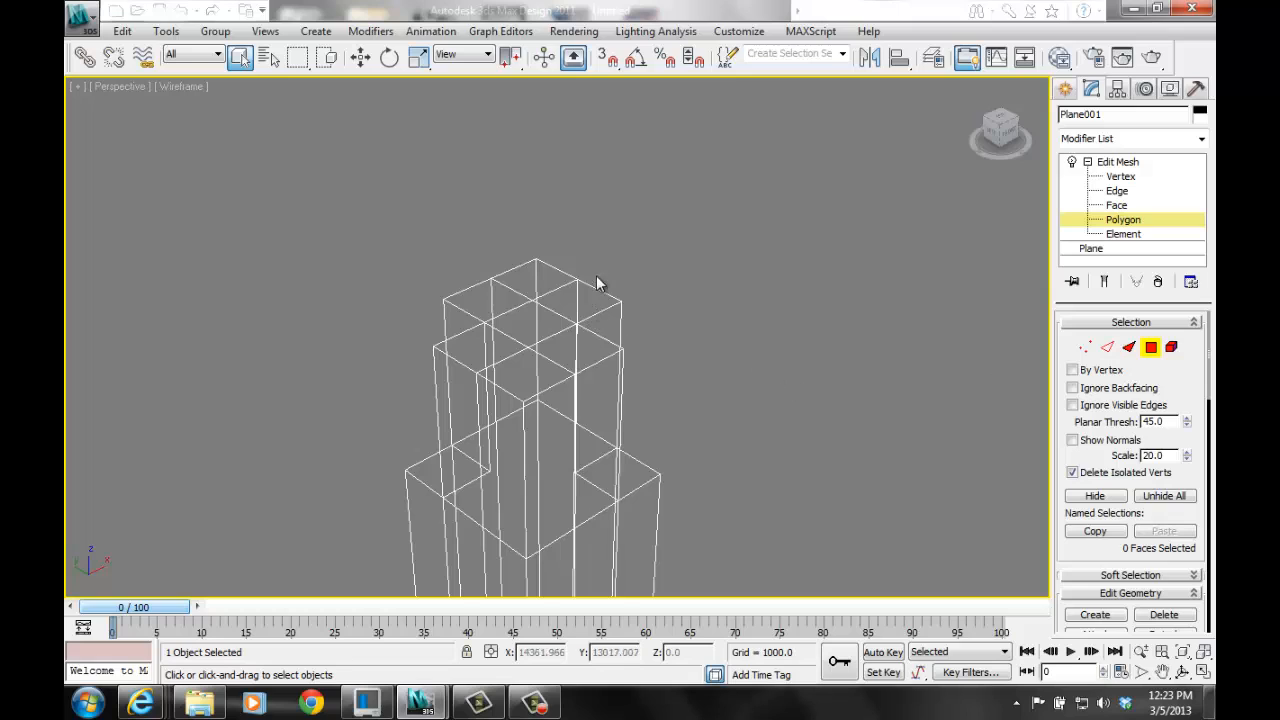
- Extrude the five polygons that form a cross on the tower's top tier upward, leaving its corner polygons out
ctrl+click(561, 302)
ctrl+click(537, 326)
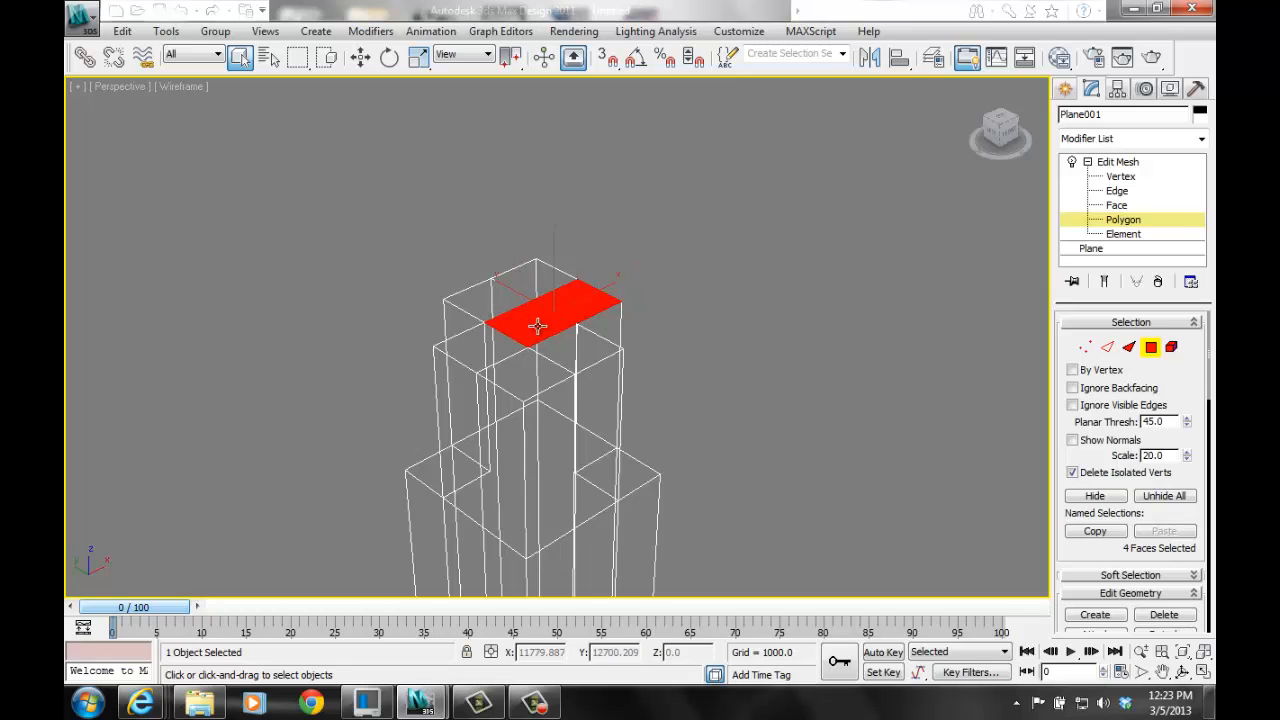
ctrl+click(502, 355)
ctrl+click(507, 301)
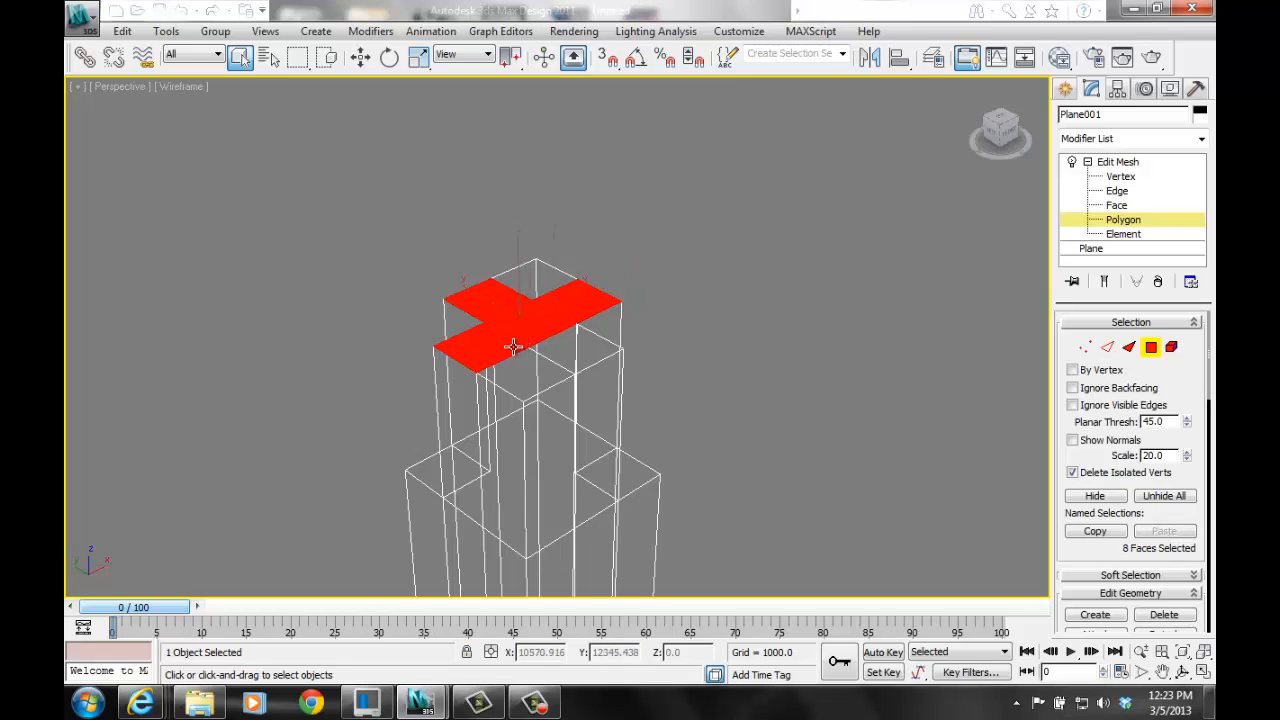
ctrl+click(584, 366)
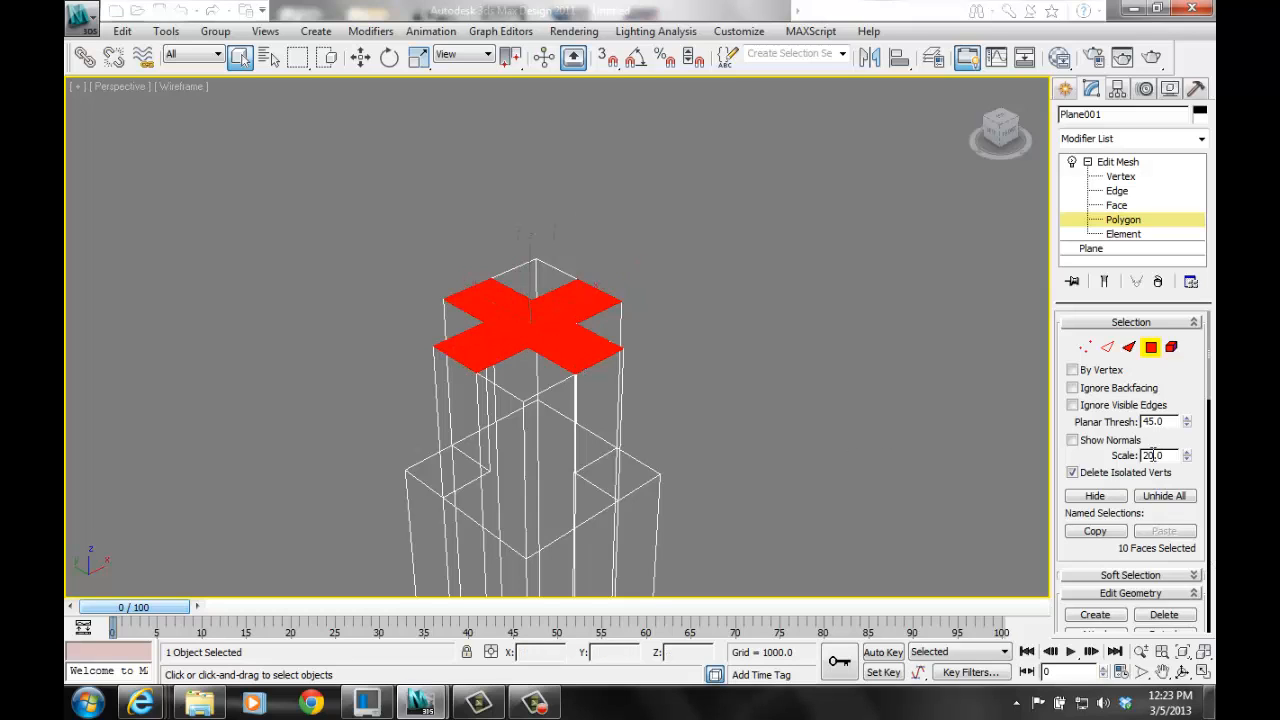
scroll(1195, 514, down, 5)
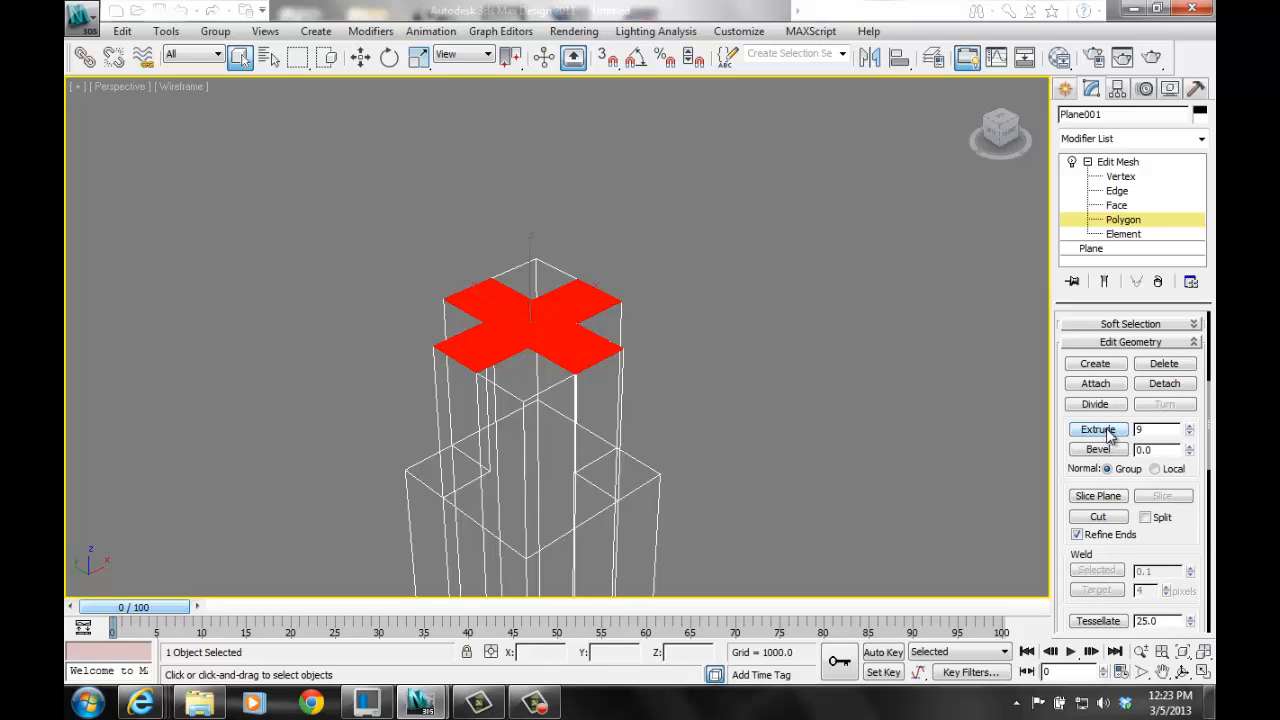
key(Return)
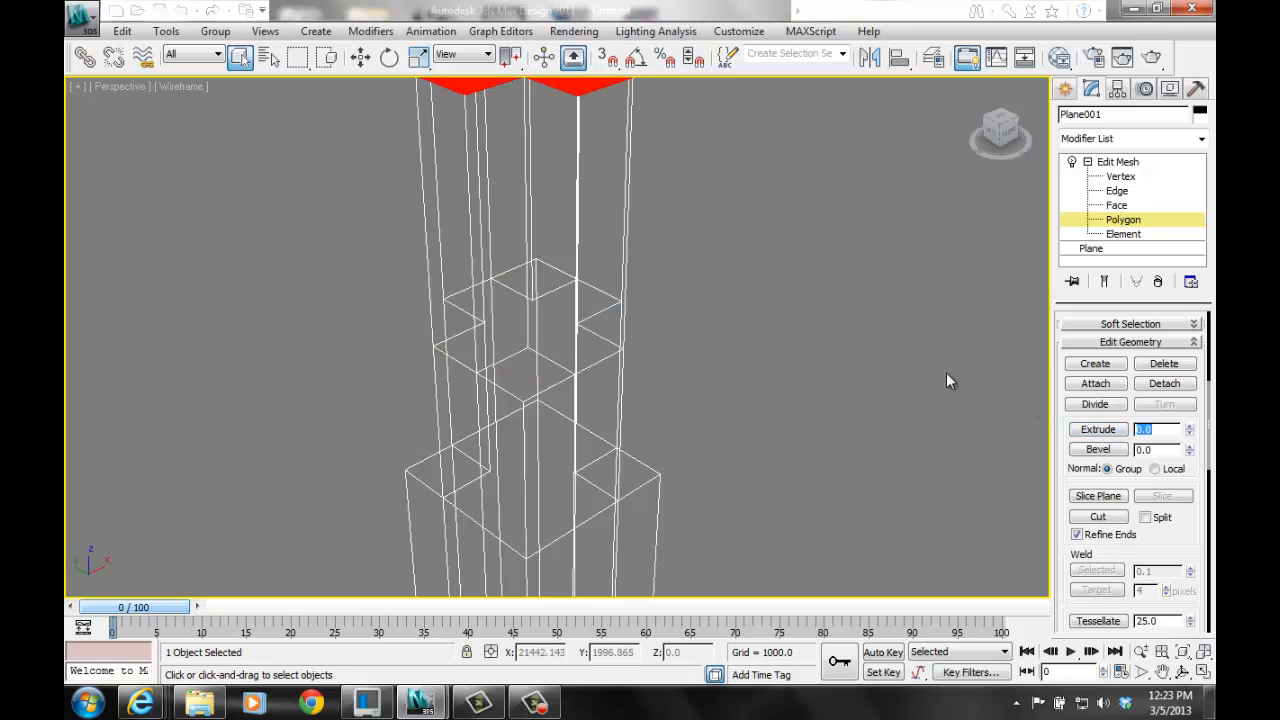
- Examine the tower's full height and its cross-shaped tier from a rotated perspective
scroll(873, 414, up, 5)
scroll(873, 422, down, 5)
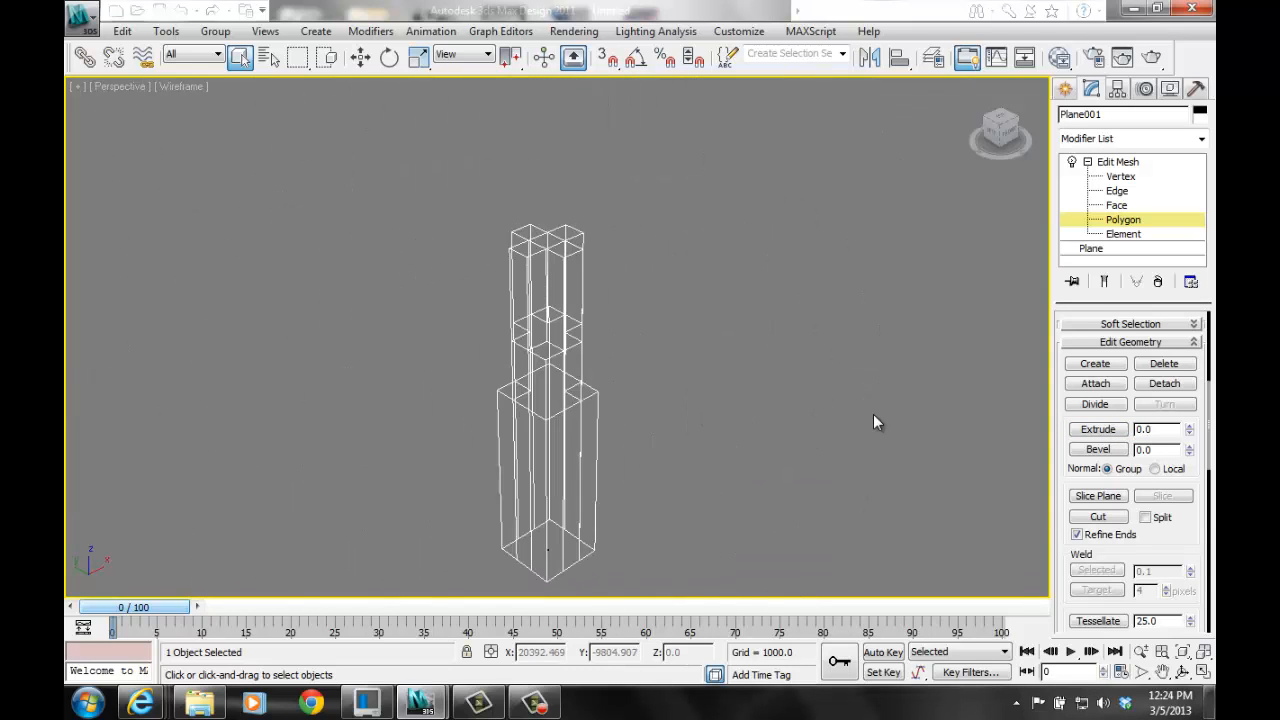
scroll(865, 422, up, 3)
scroll(857, 422, down, 3)
click(1162, 672)
drag(623, 443, 660, 437)
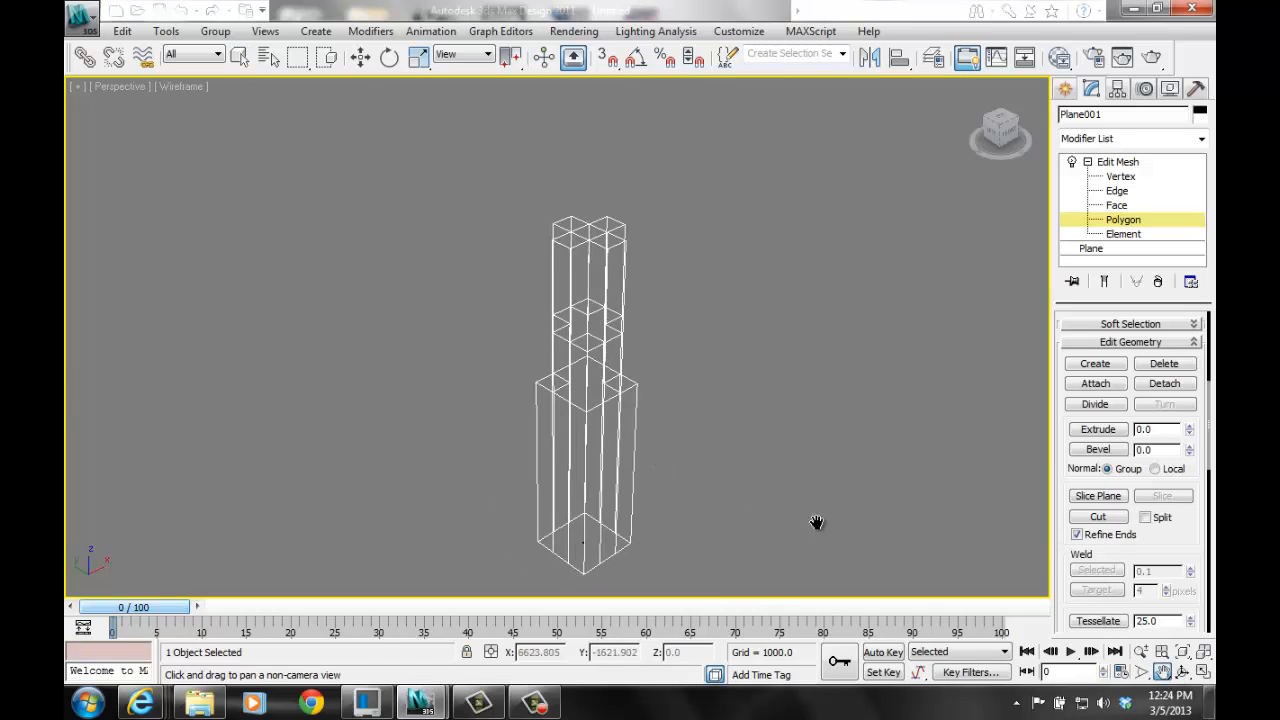
click(1182, 672)
drag(523, 397, 489, 423)
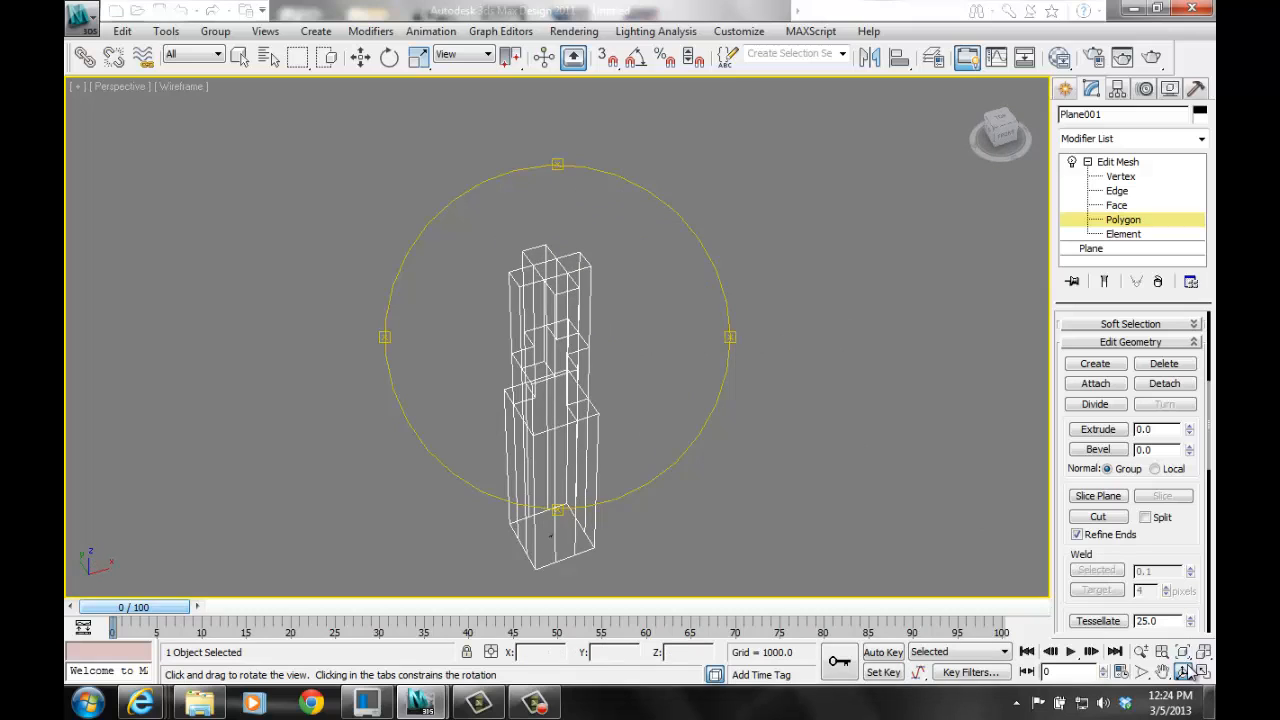
right_click(799, 470)
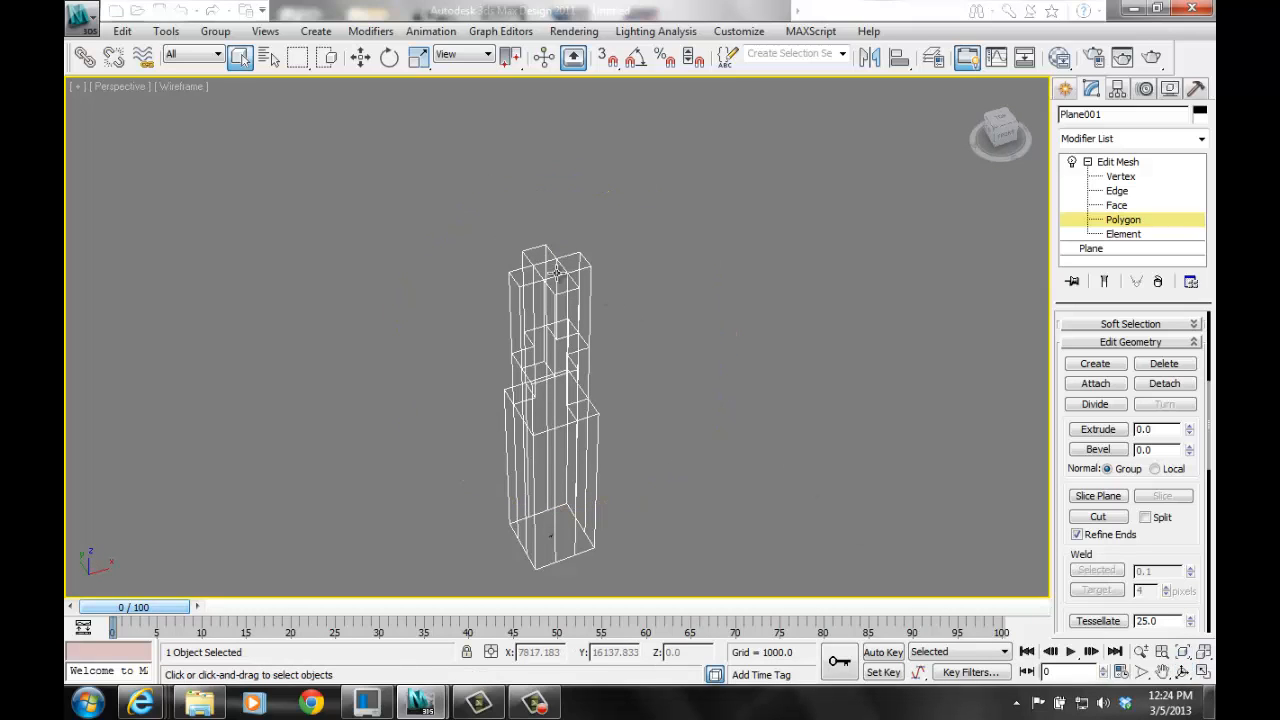
- Extrude the centre polygon of the cross-shaped top and one adjoining arm polygon upward by 75.1m, then clear the selection
scroll(651, 318, up, 2)
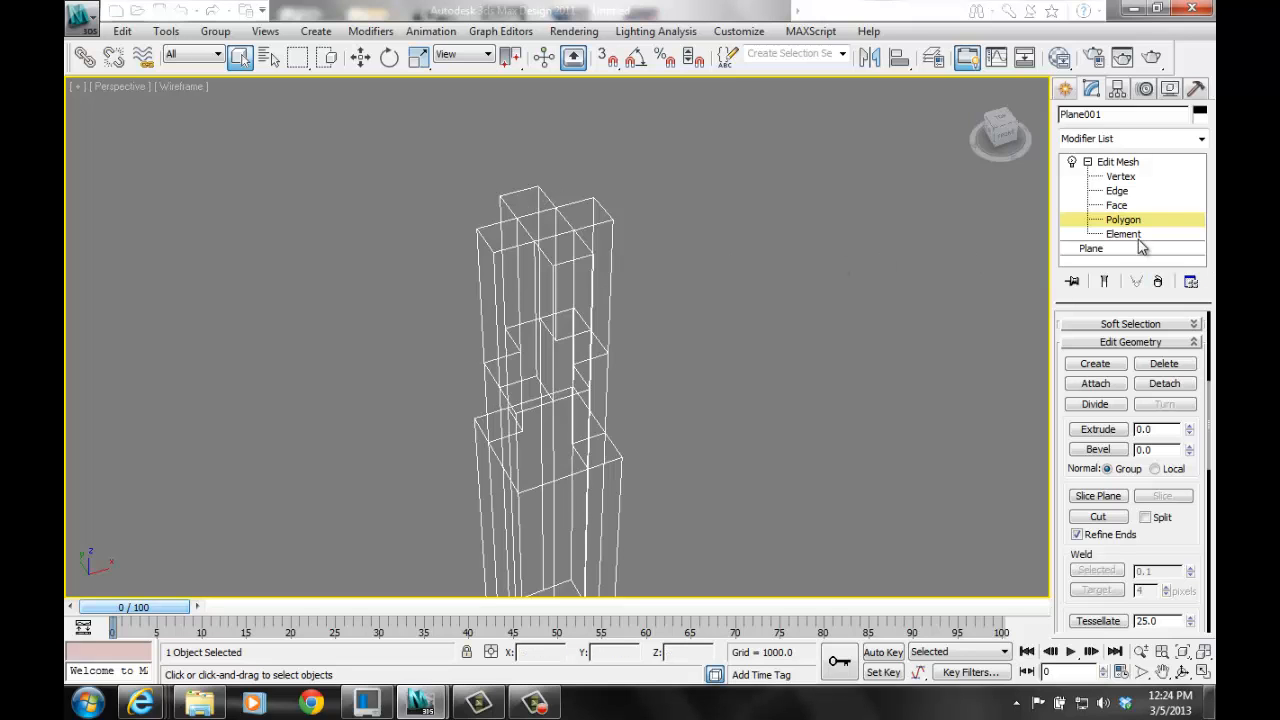
scroll(1190, 410, up, 5)
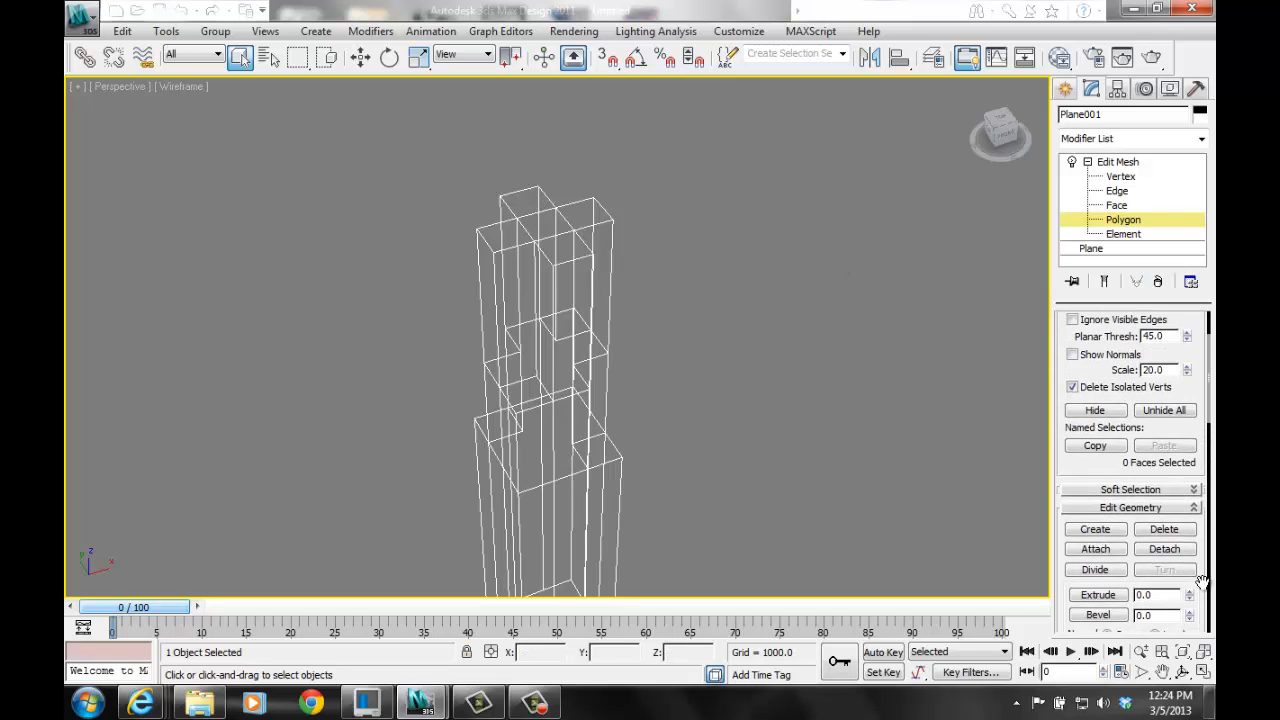
click(1151, 346)
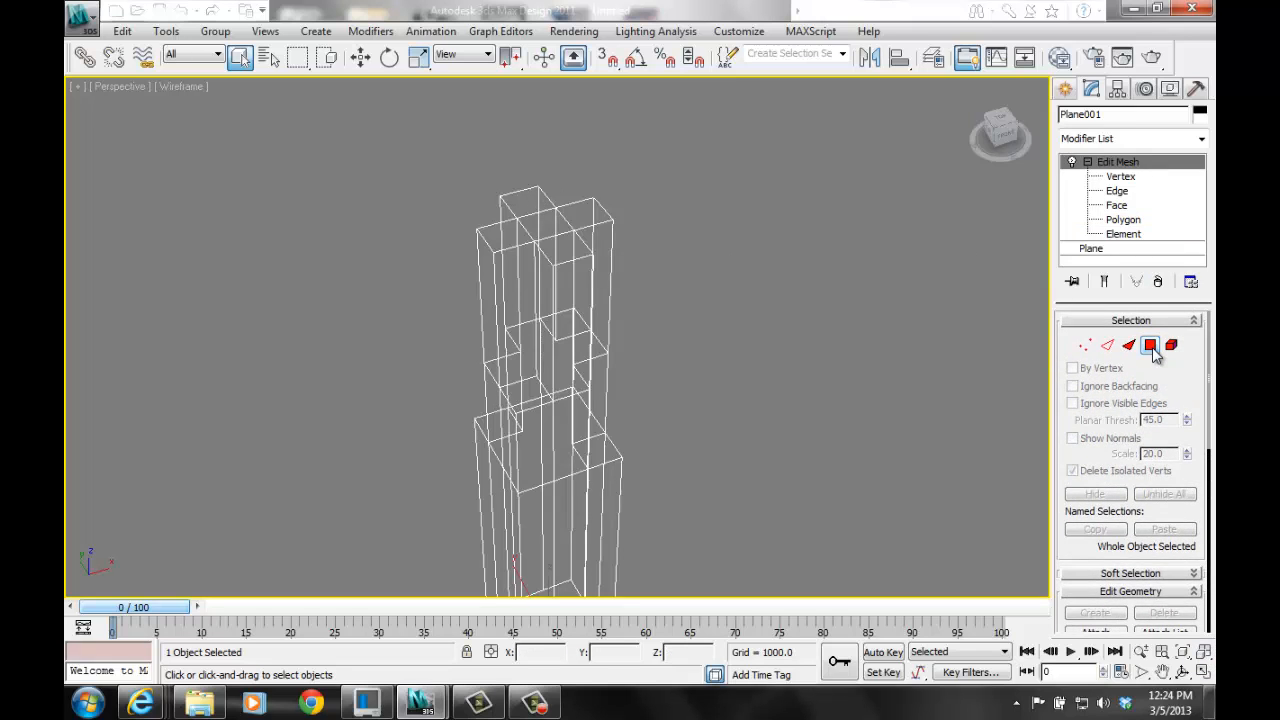
click(1151, 346)
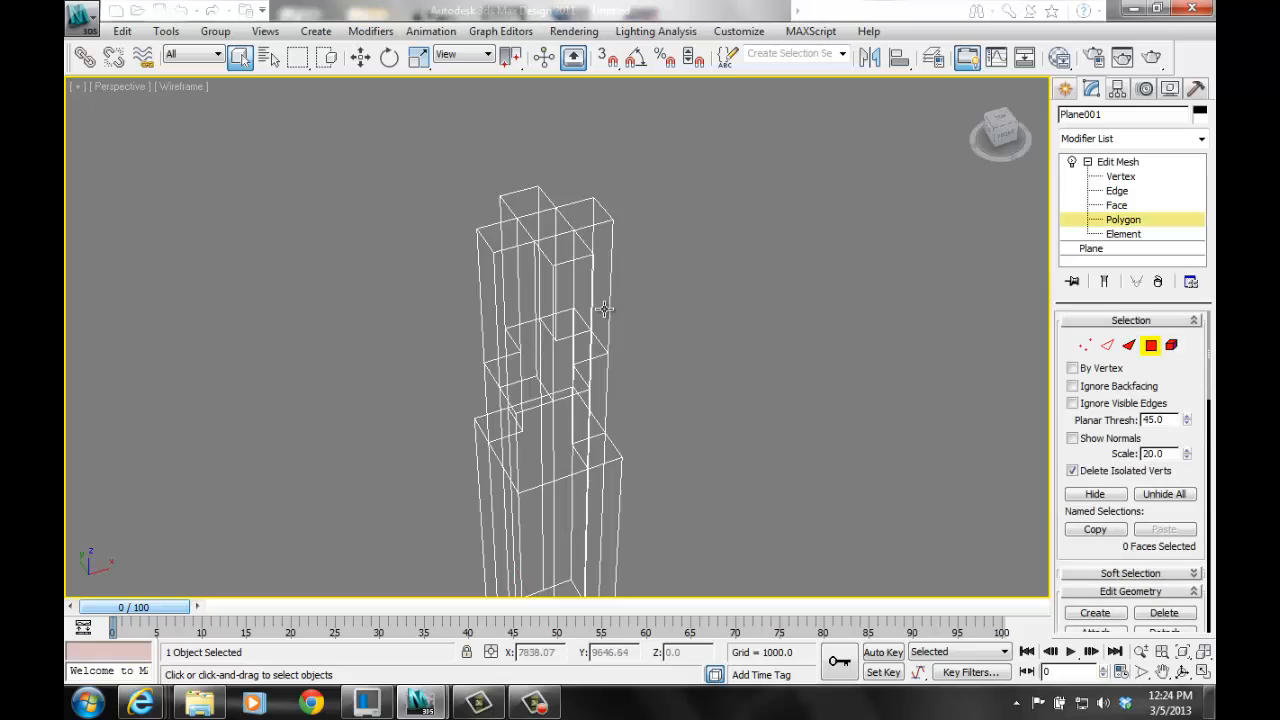
click(544, 226)
ctrl+click(516, 231)
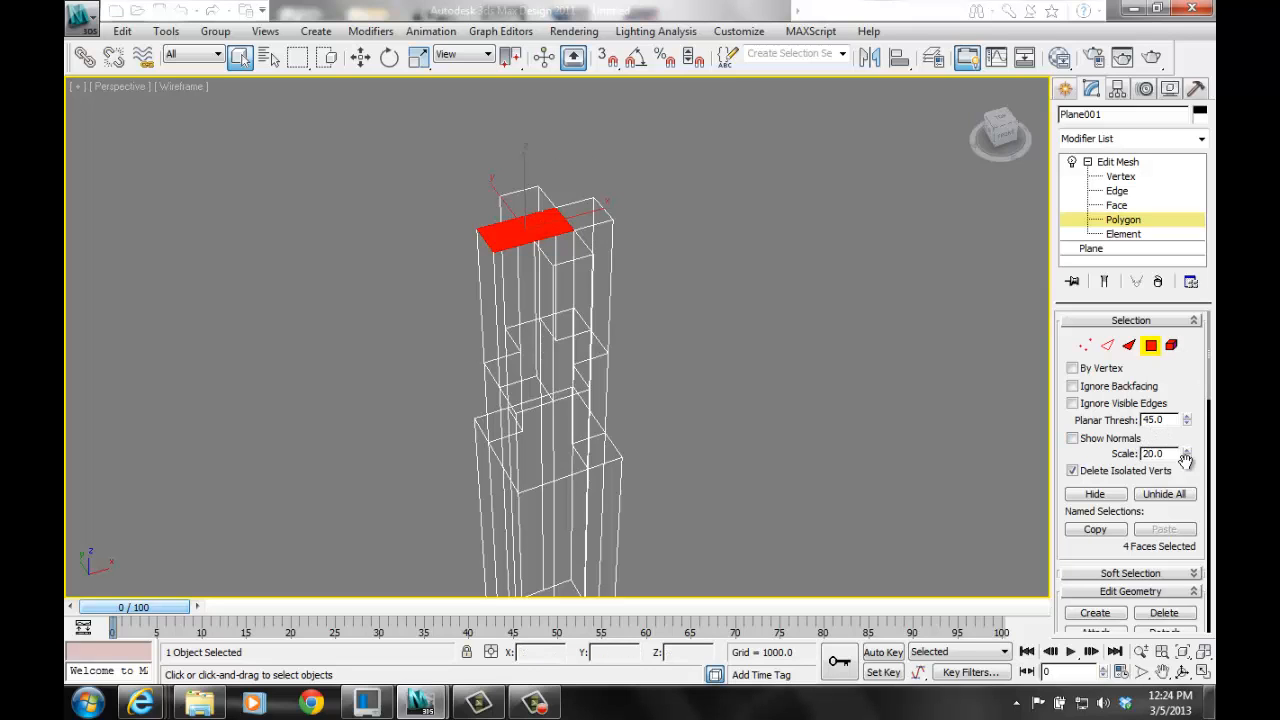
scroll(1195, 450, down, 3)
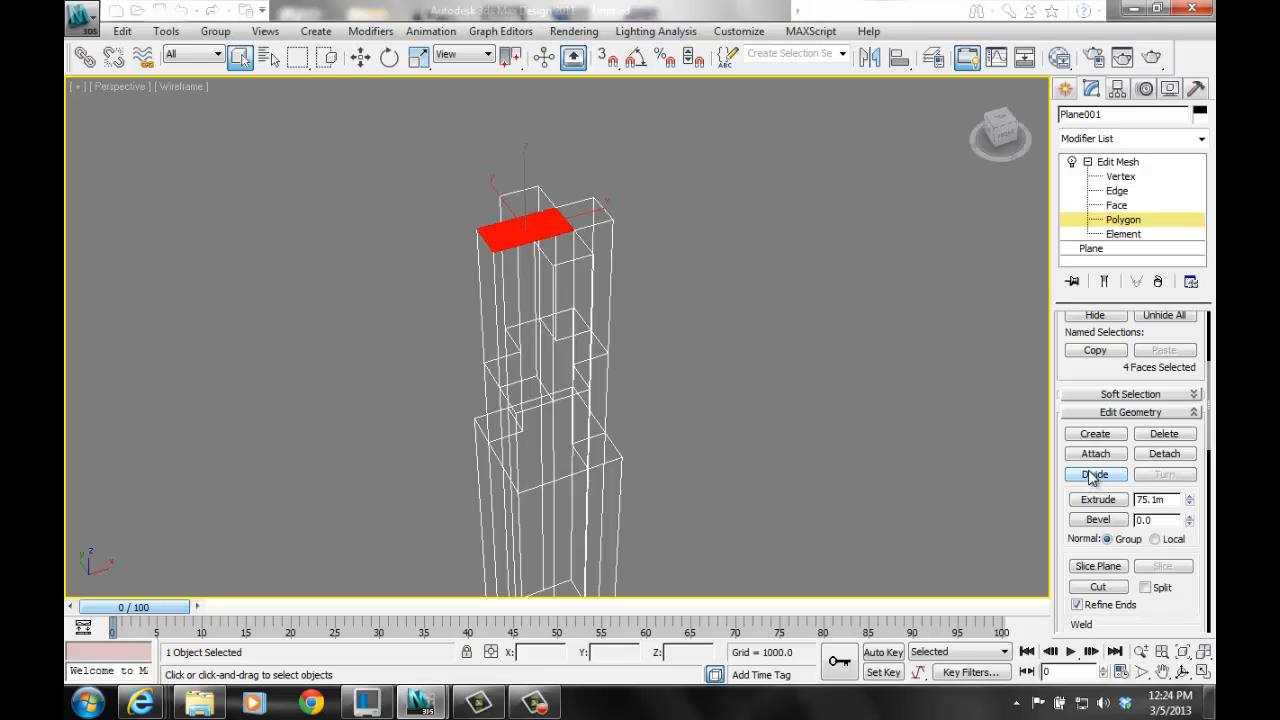
key(Return)
click(893, 380)
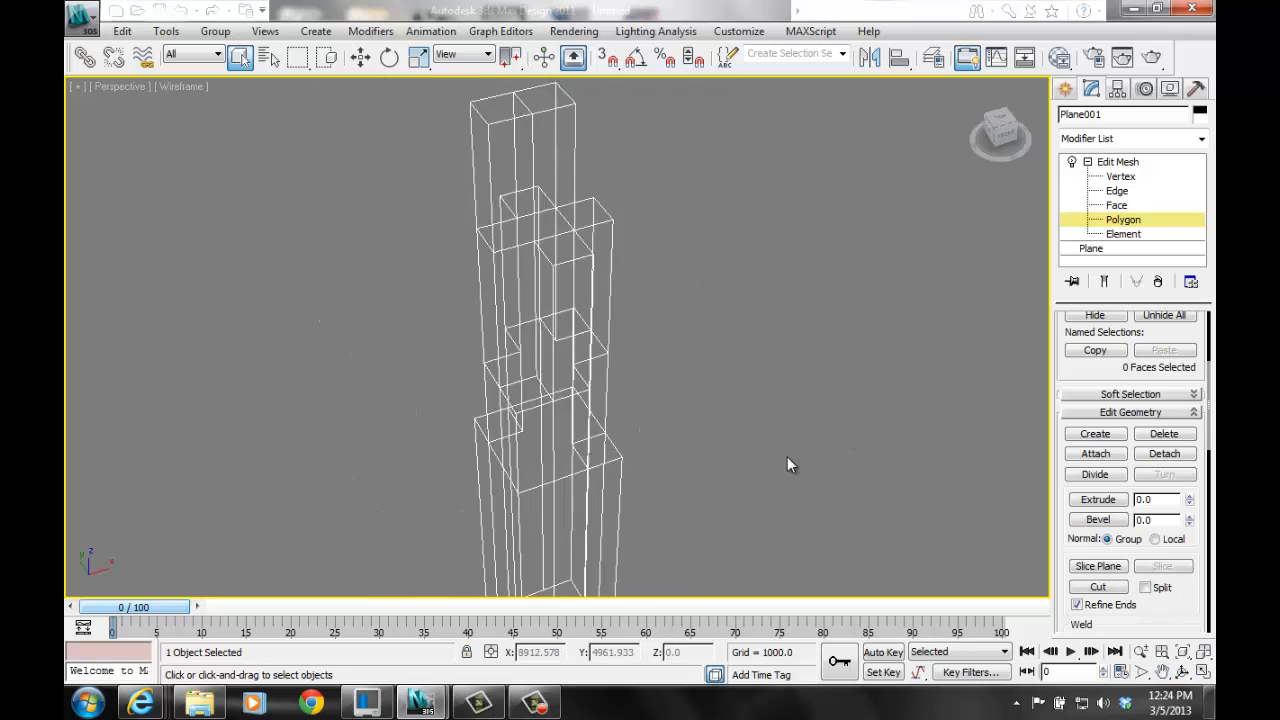
- Select all of the tower's polygons and inspect its stepped massing from the side and from above
scroll(787, 464, down, 4)
click(1183, 673)
drag(736, 432, 640, 372)
right_click(943, 507)
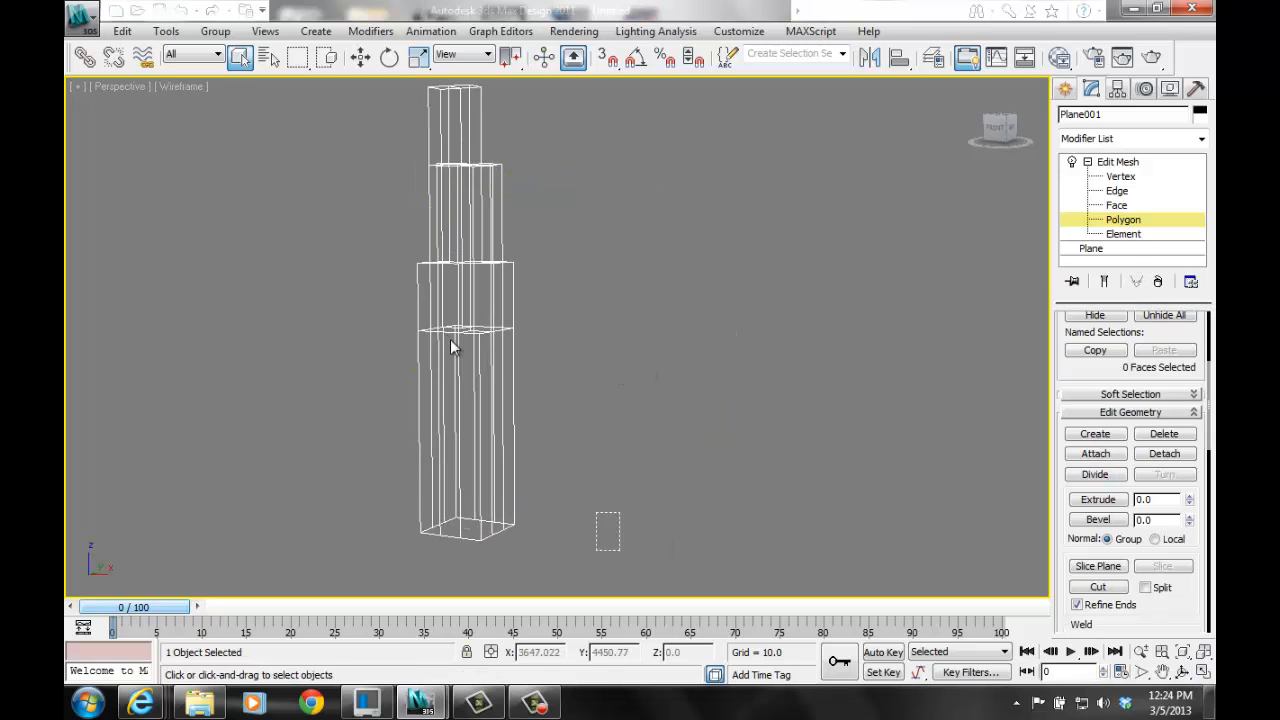
drag(608, 546, 392, 52)
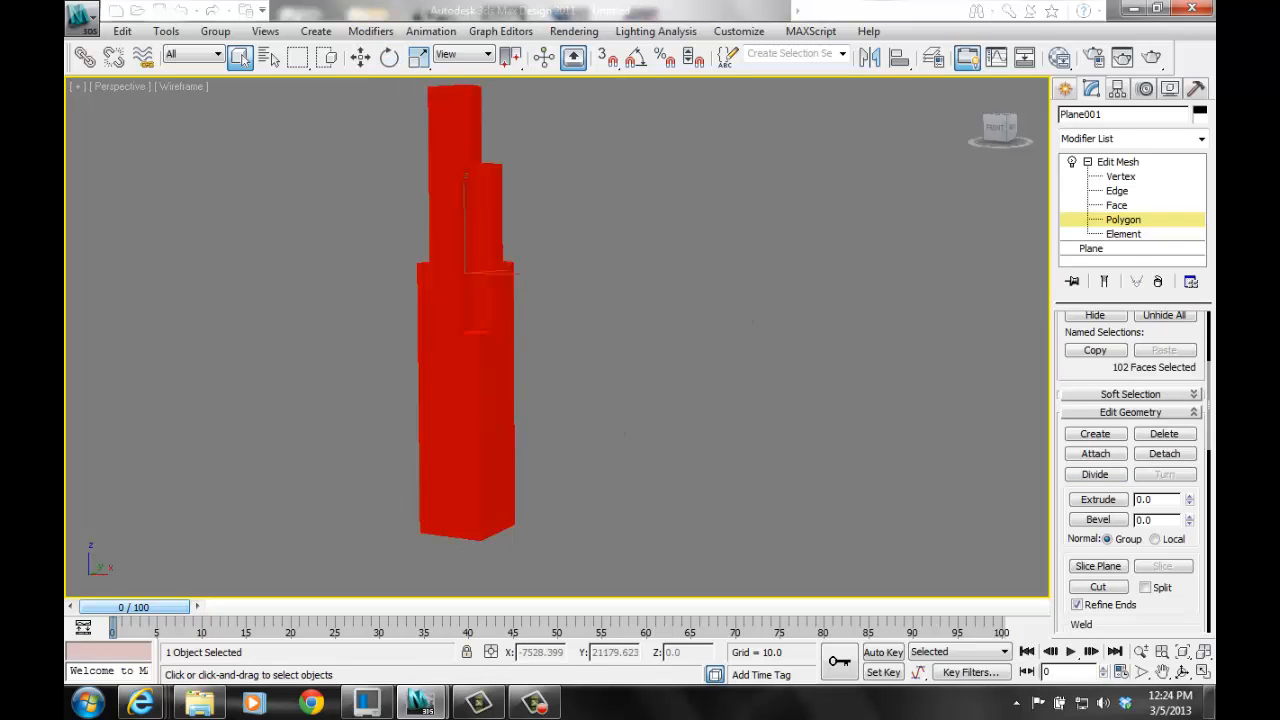
click(1183, 672)
mouse_move(560, 420)
mouse_down()
mouse_move(750, 428)
mouse_move(830, 405)
mouse_move(859, 418)
mouse_move(843, 443)
mouse_move(797, 423)
mouse_move(577, 434)
mouse_up()
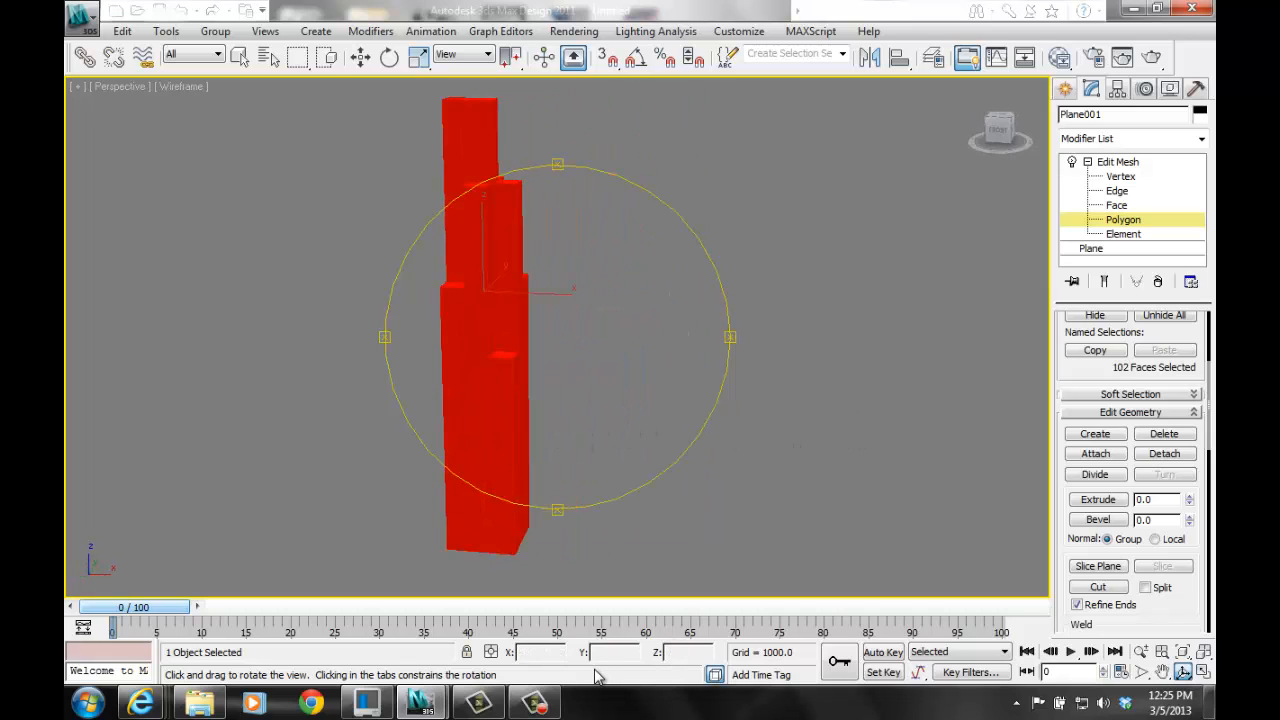
drag(551, 163, 486, 229)
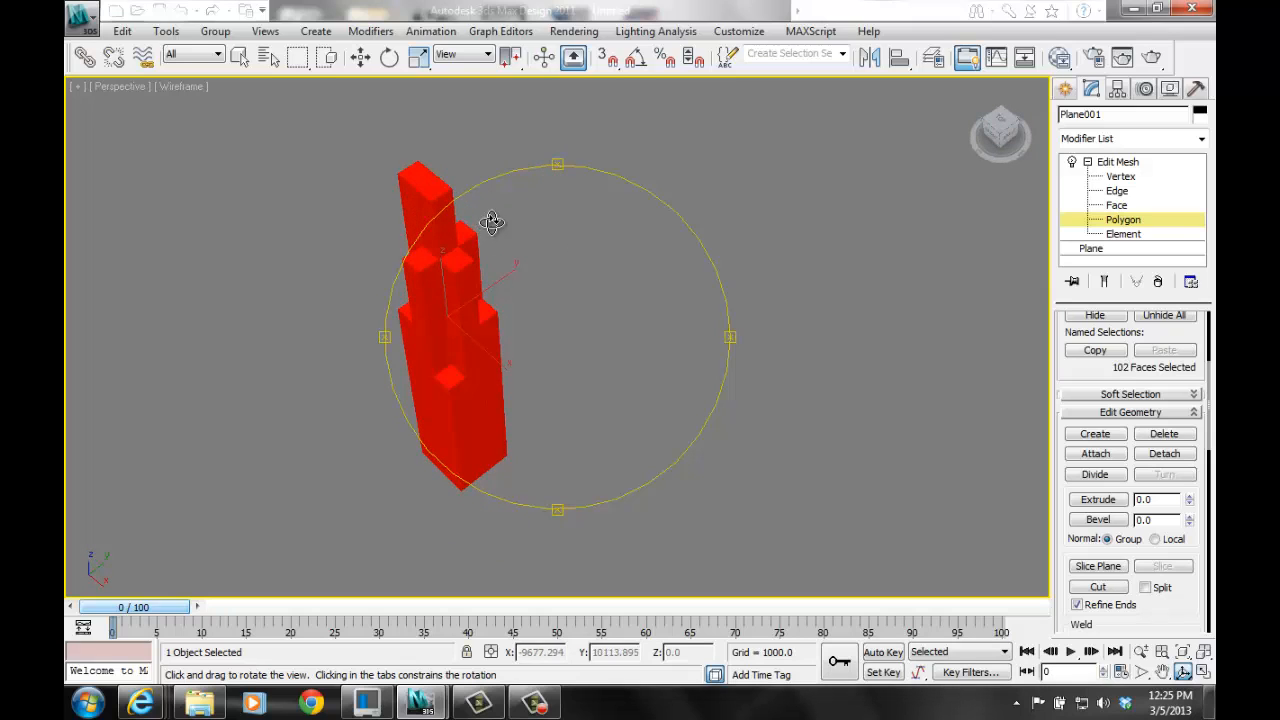
- Switch to Chrome and open google.com
click(345, 710)
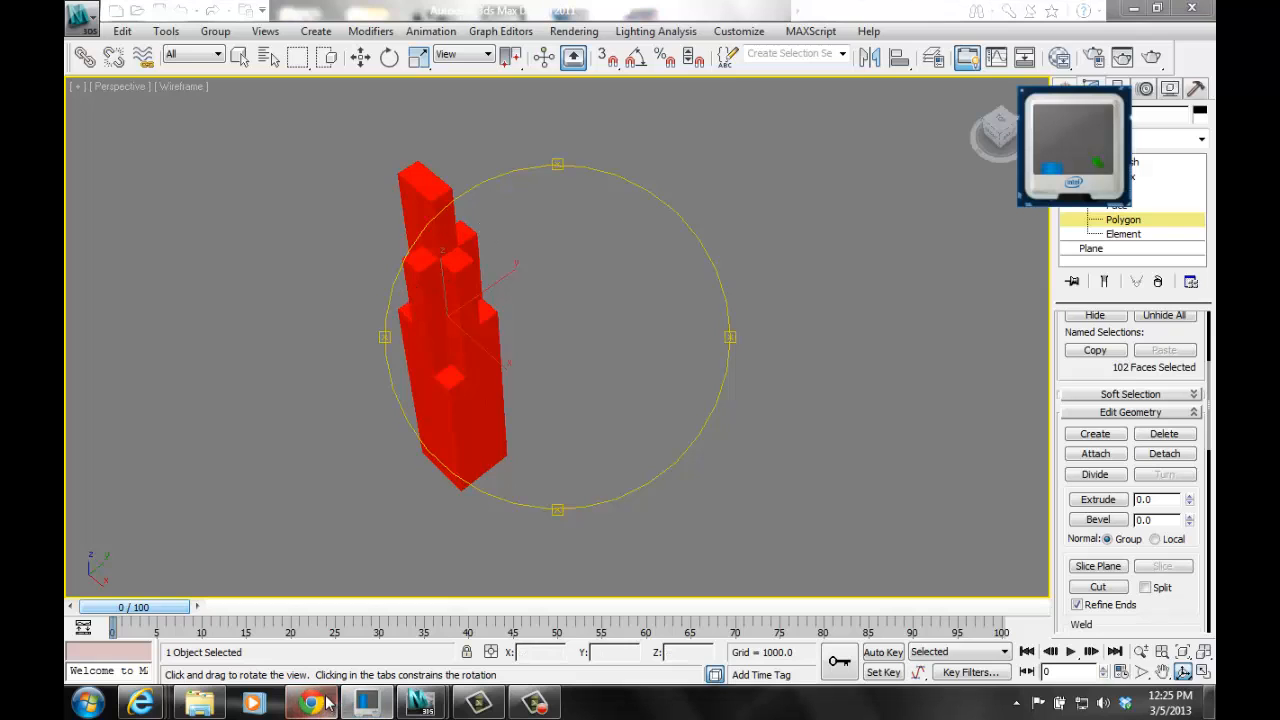
click(312, 703)
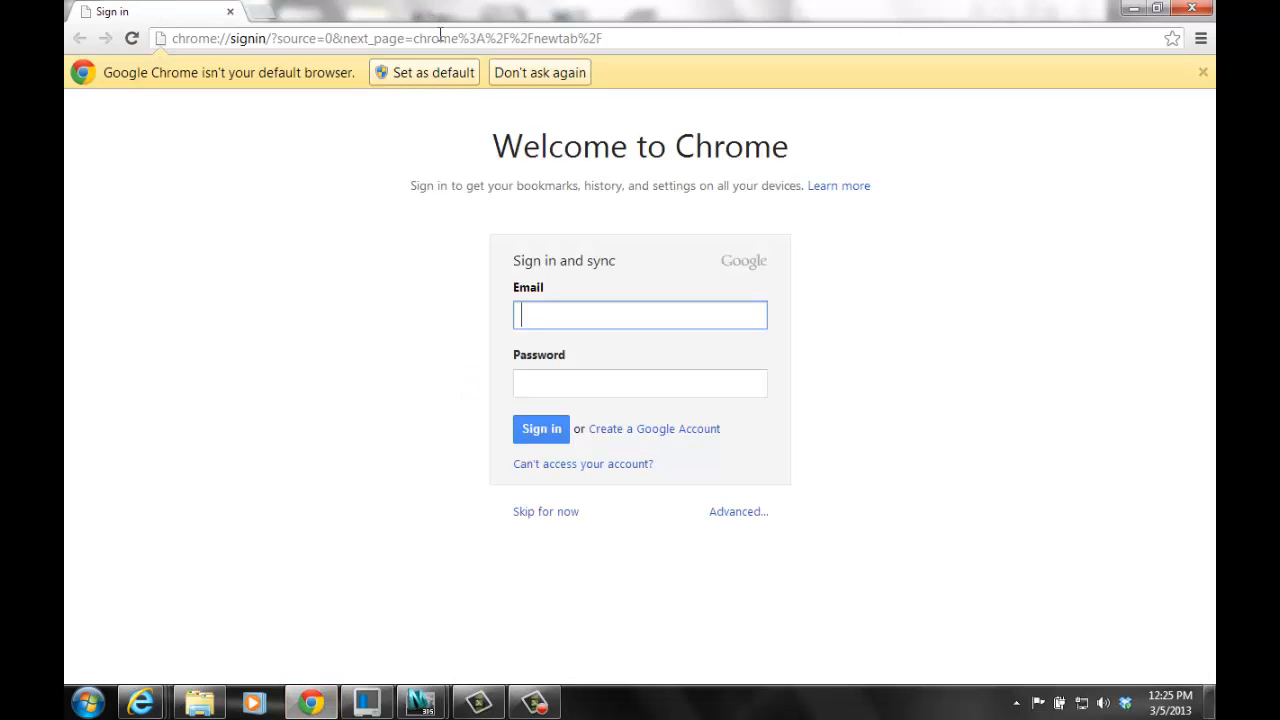
click(441, 39)
text(google.com)
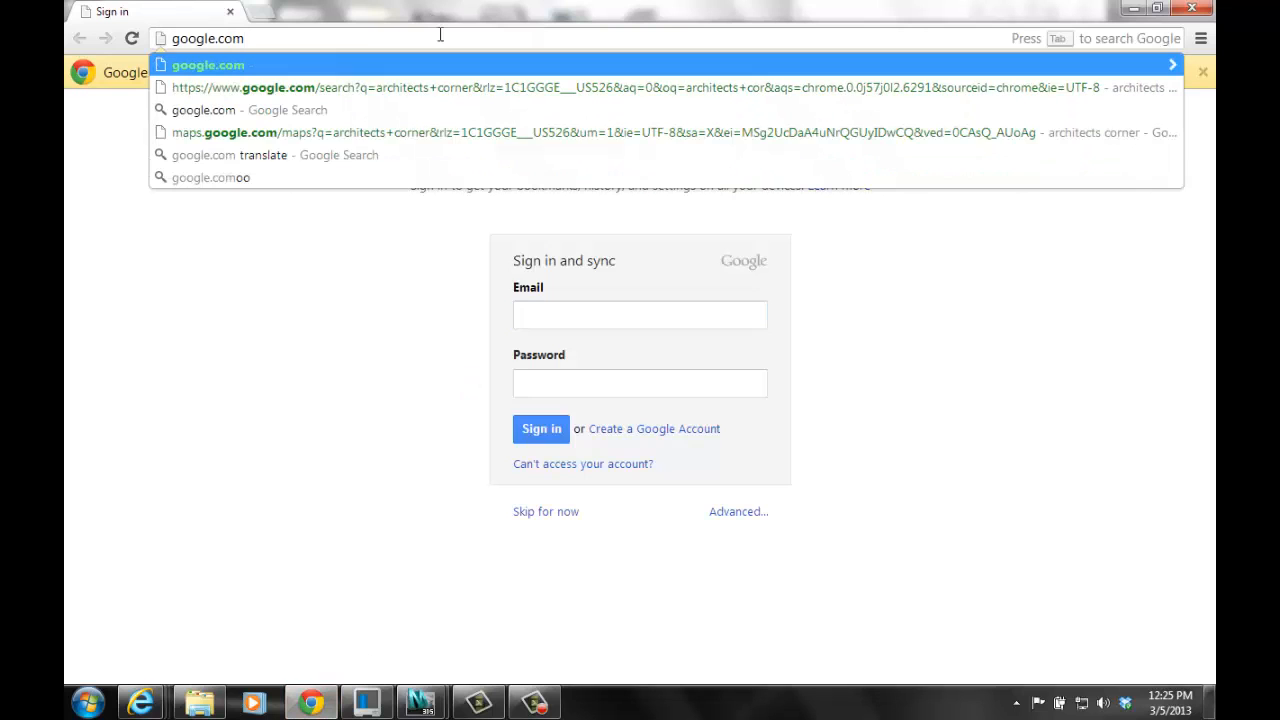
key(Return)
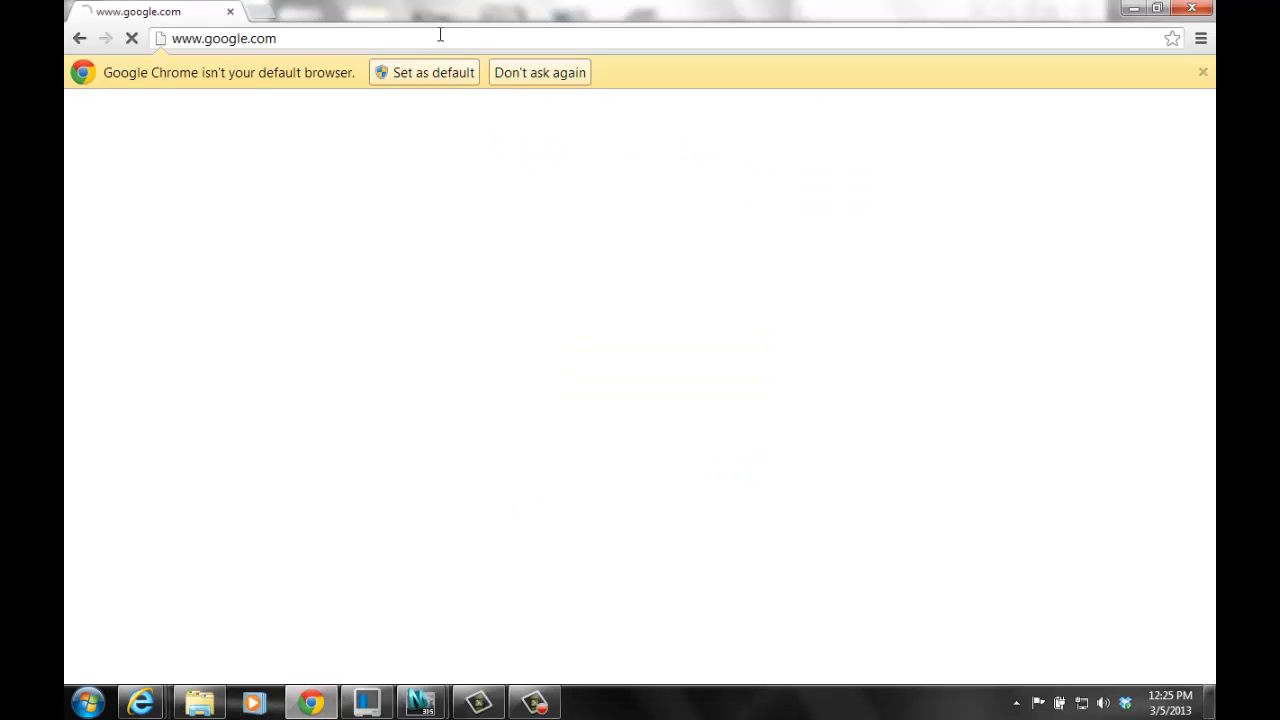
- Search Google for "sears tower chicago" and show the image results
text(sears tpwer)
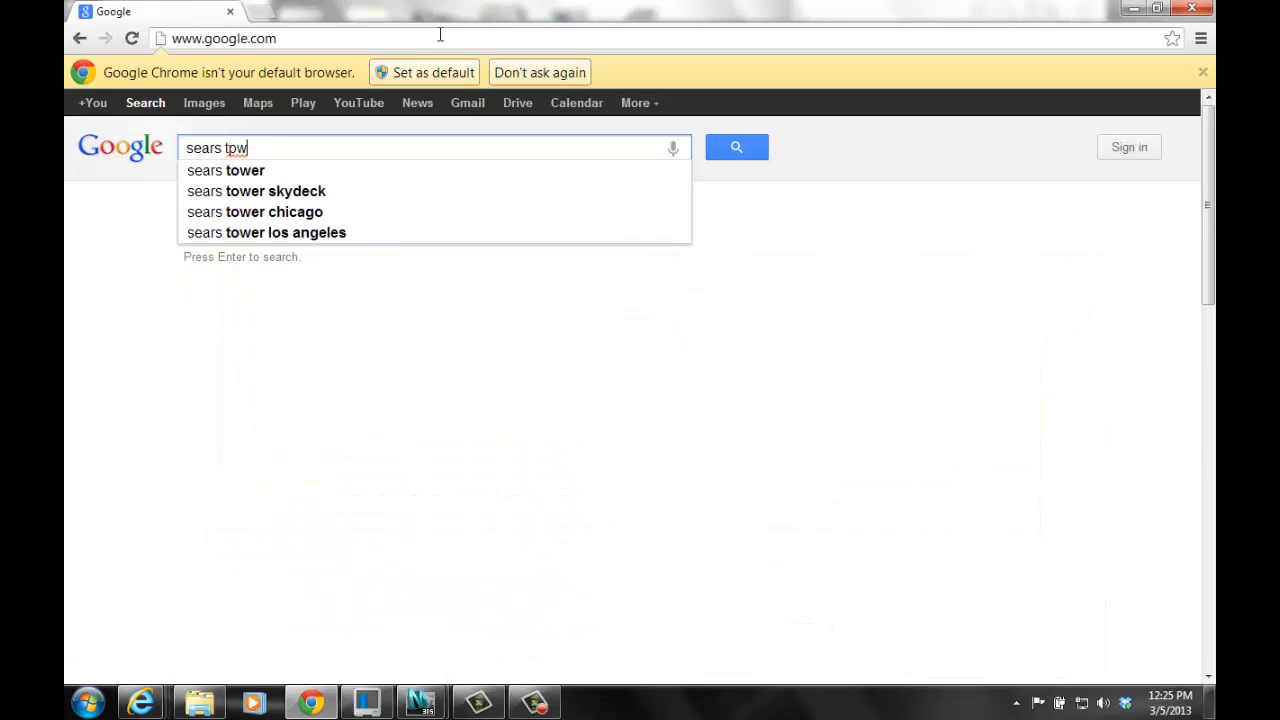
key(BackSpace)
key(BackSpace)
key(BackSpace)
key(BackSpace)
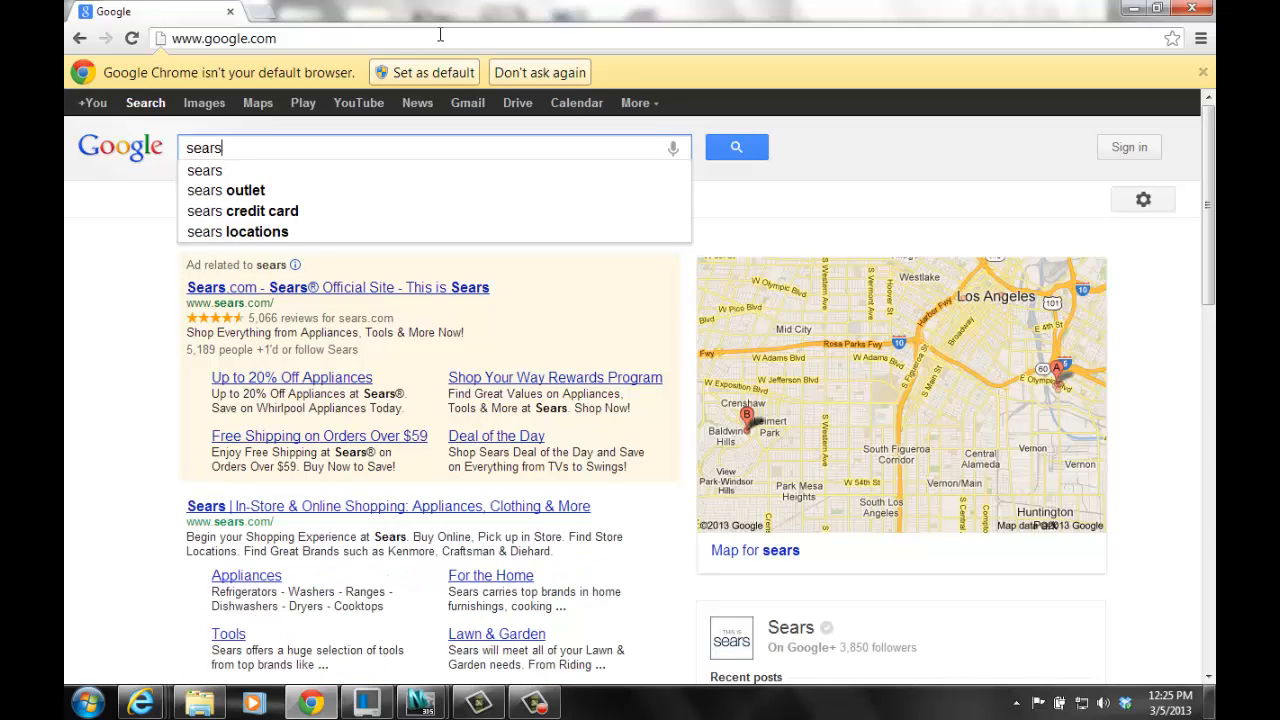
text(tower)
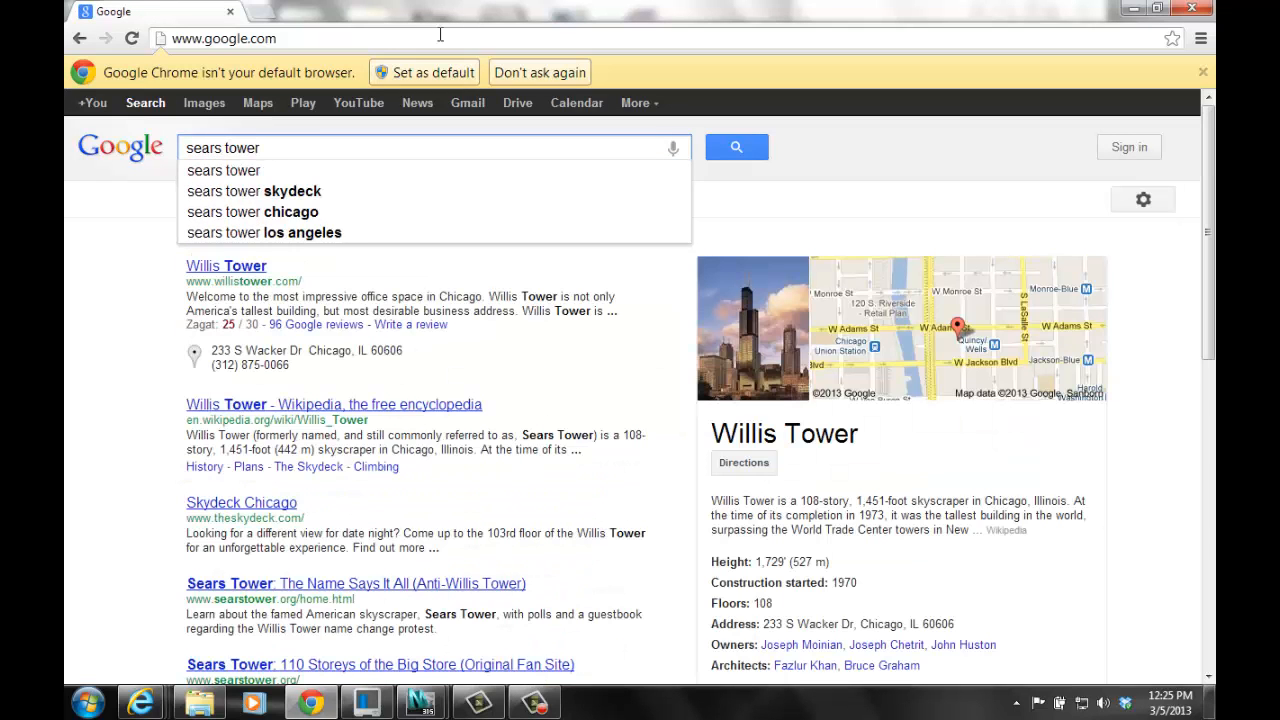
click(400, 211)
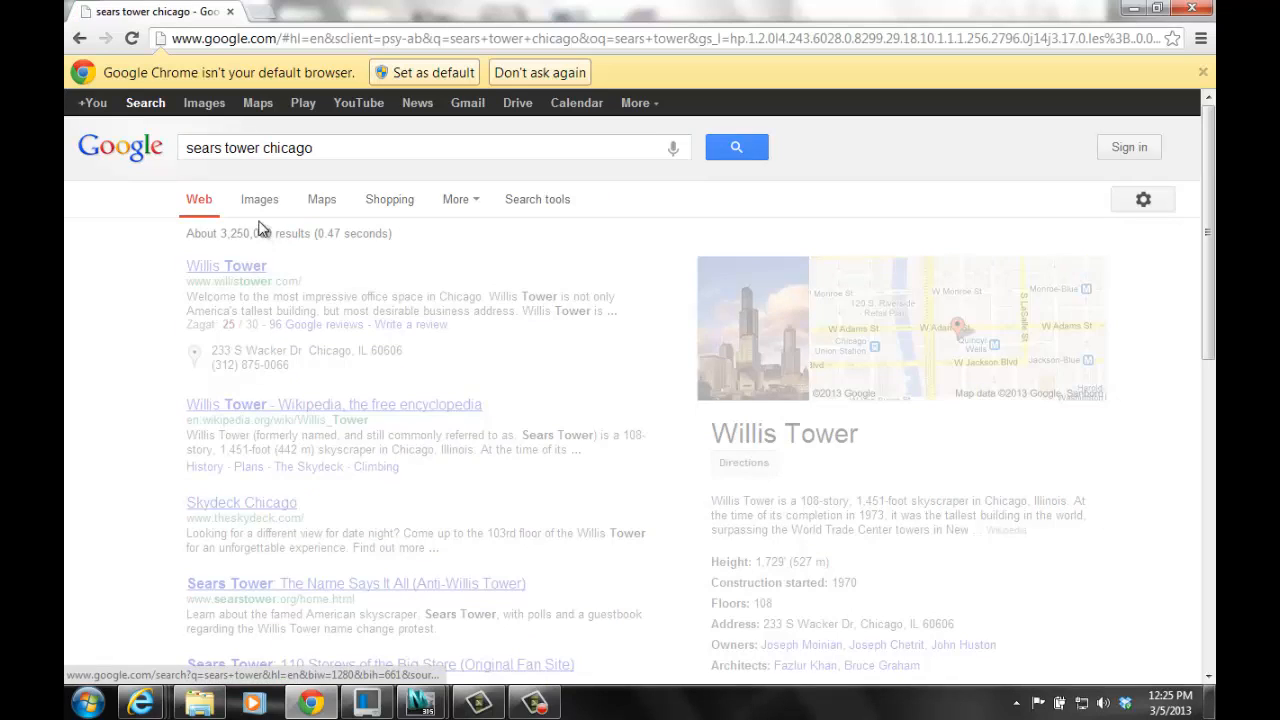
click(262, 203)
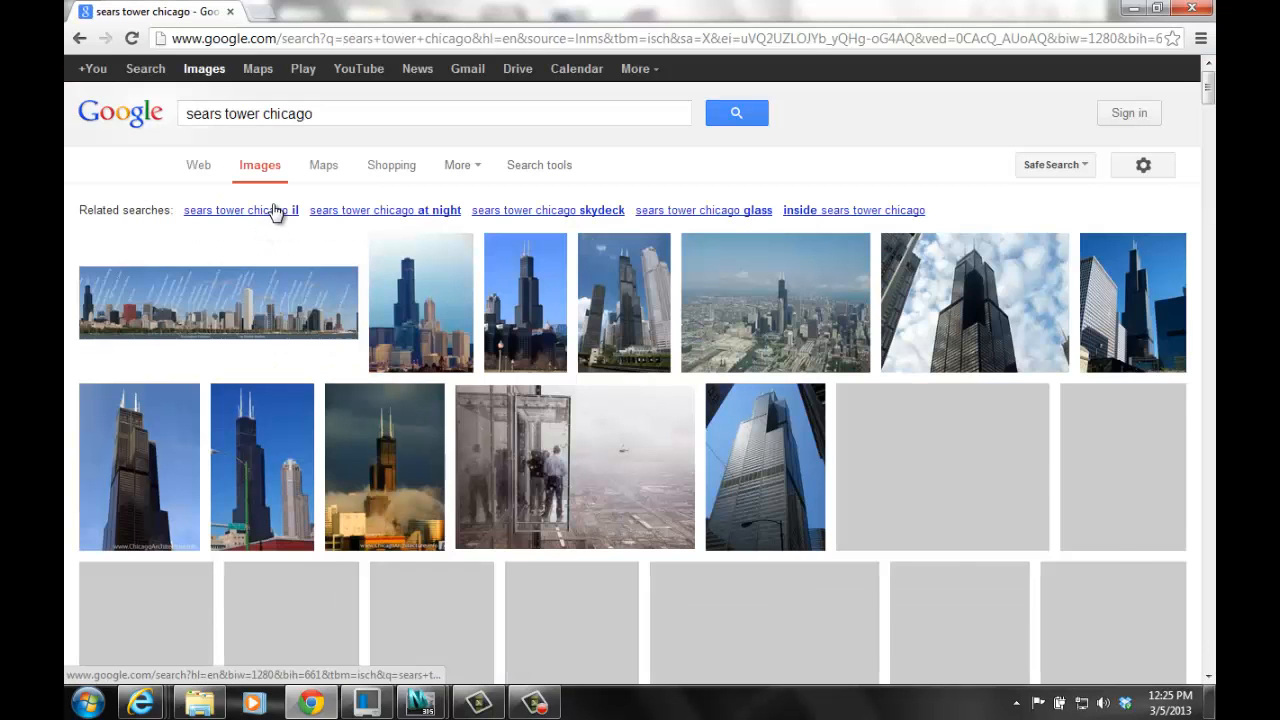
- Browse the Sears Tower photos, enlarge the Wikimedia picture "Chicago Sears Tower.jpg" and copy the image
scroll(1001, 360, down, 2)
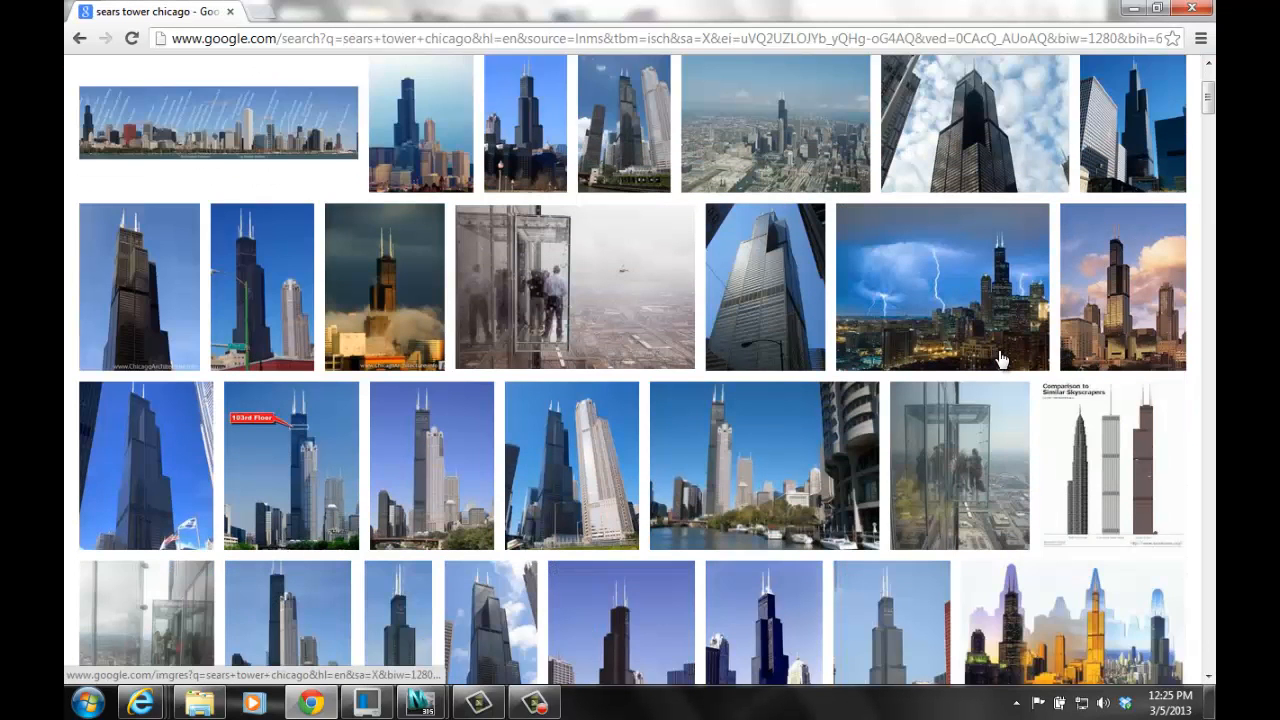
scroll(1001, 360, down, 1)
scroll(1174, 363, down, 3)
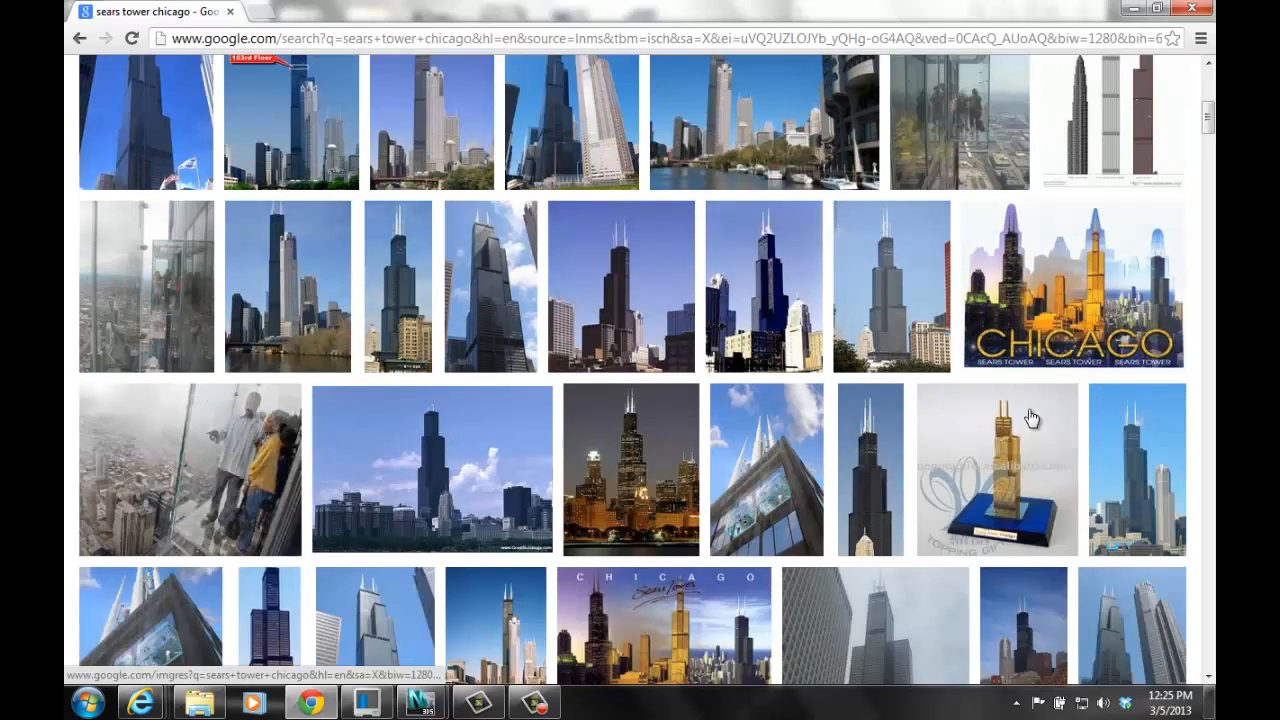
scroll(1030, 418, down, 2)
scroll(1030, 418, down, 3)
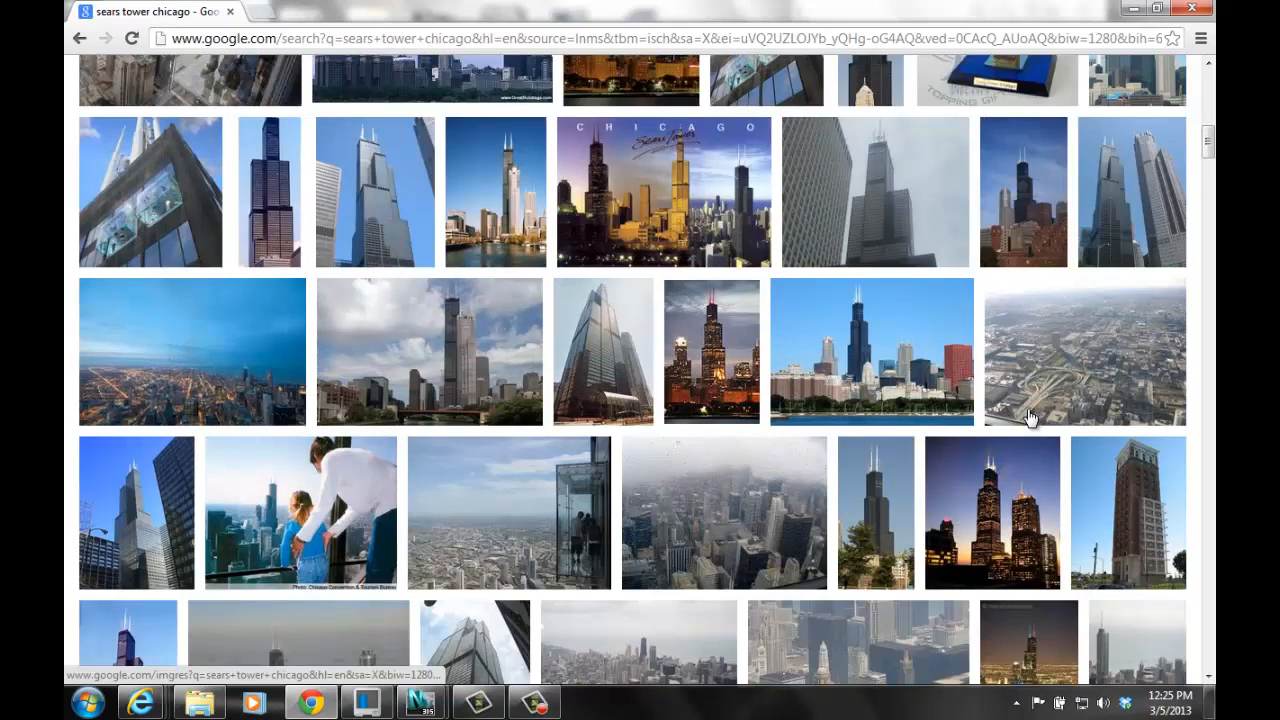
scroll(1030, 418, up, 8)
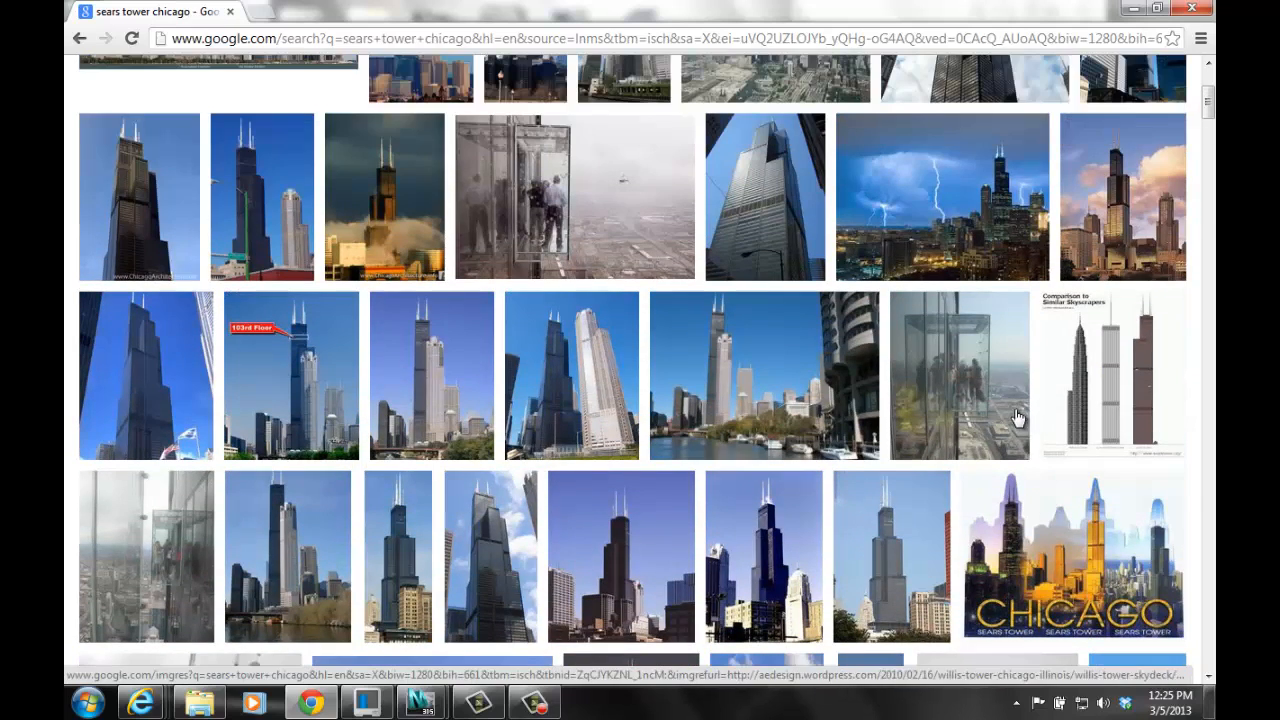
scroll(1017, 418, up, 2)
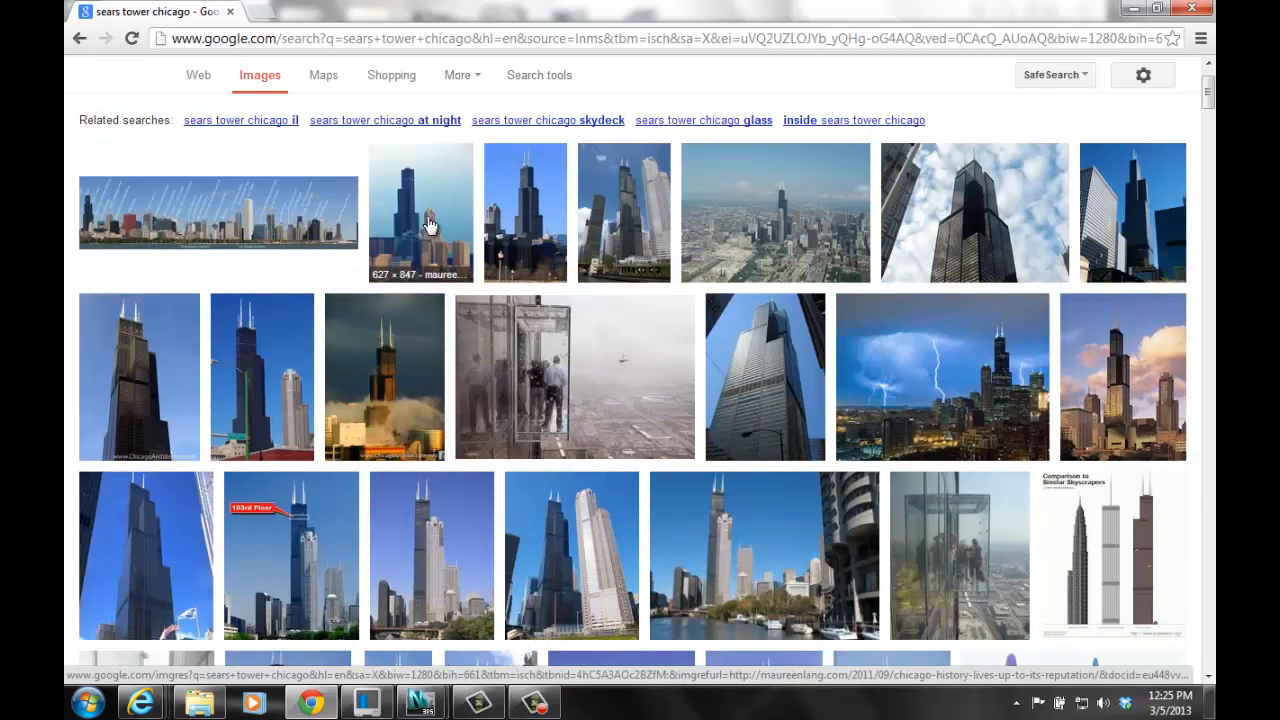
click(614, 212)
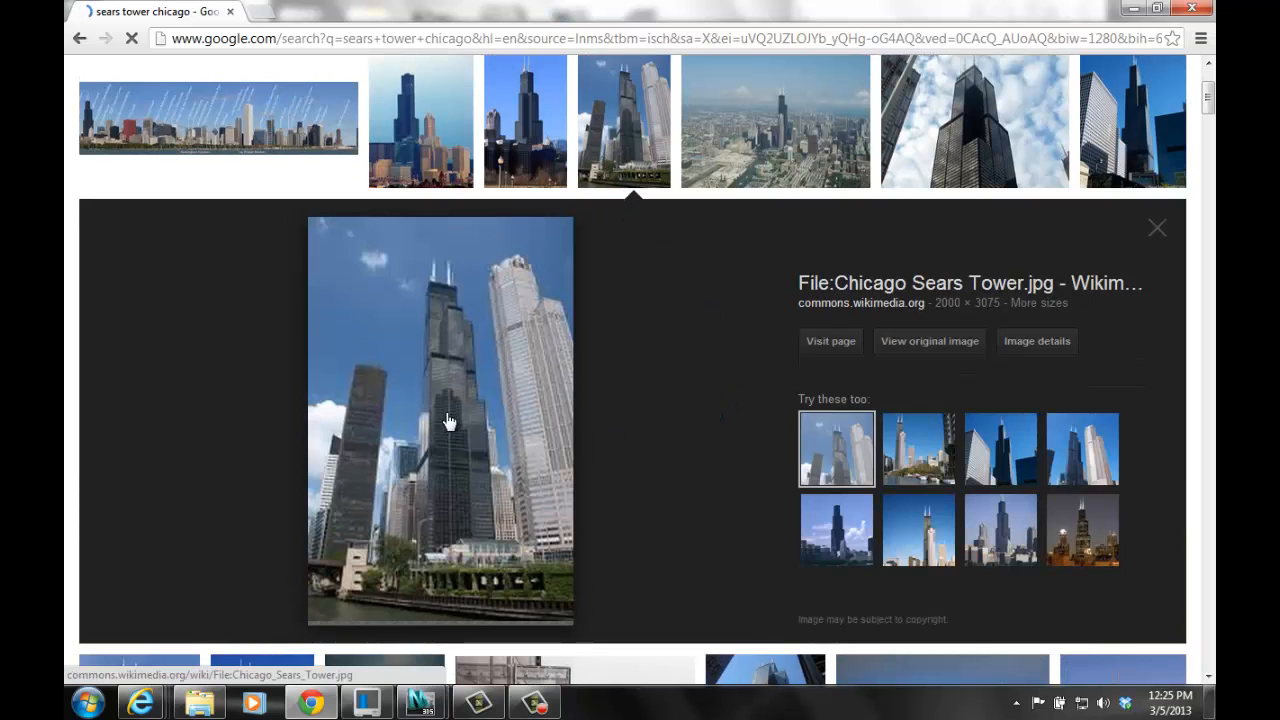
scroll(451, 410, up, 2)
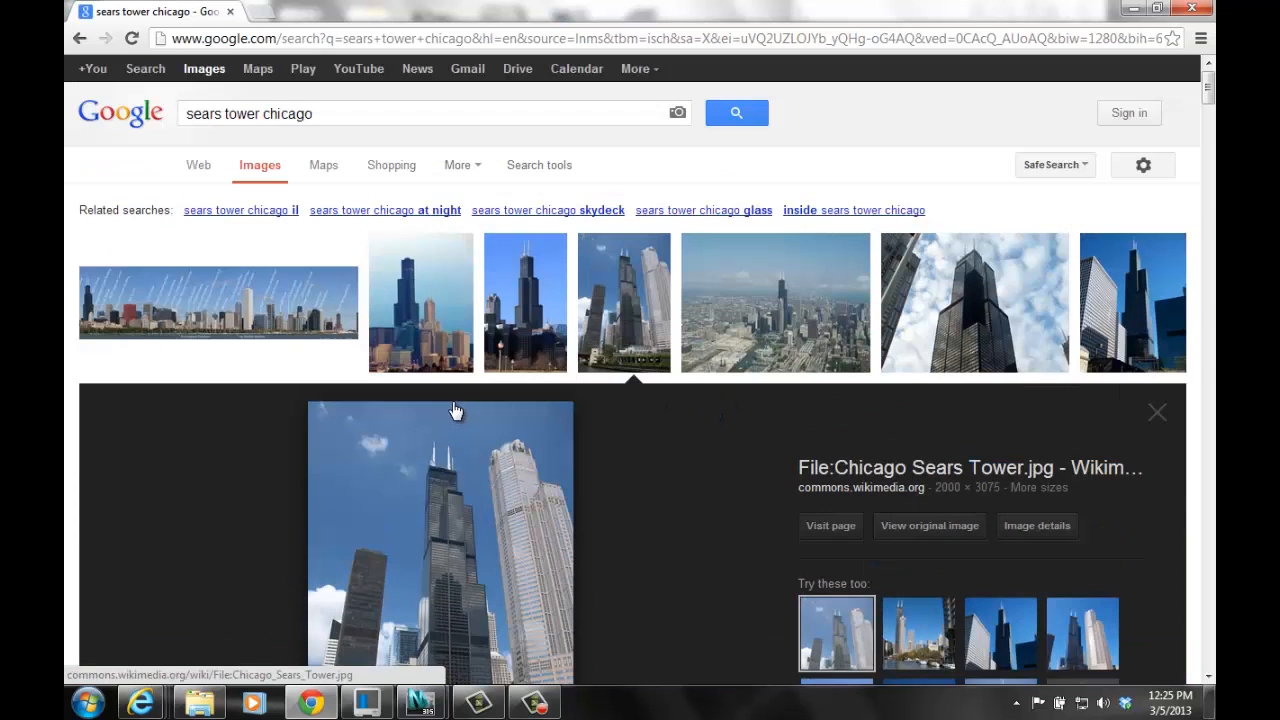
right_click(441, 522)
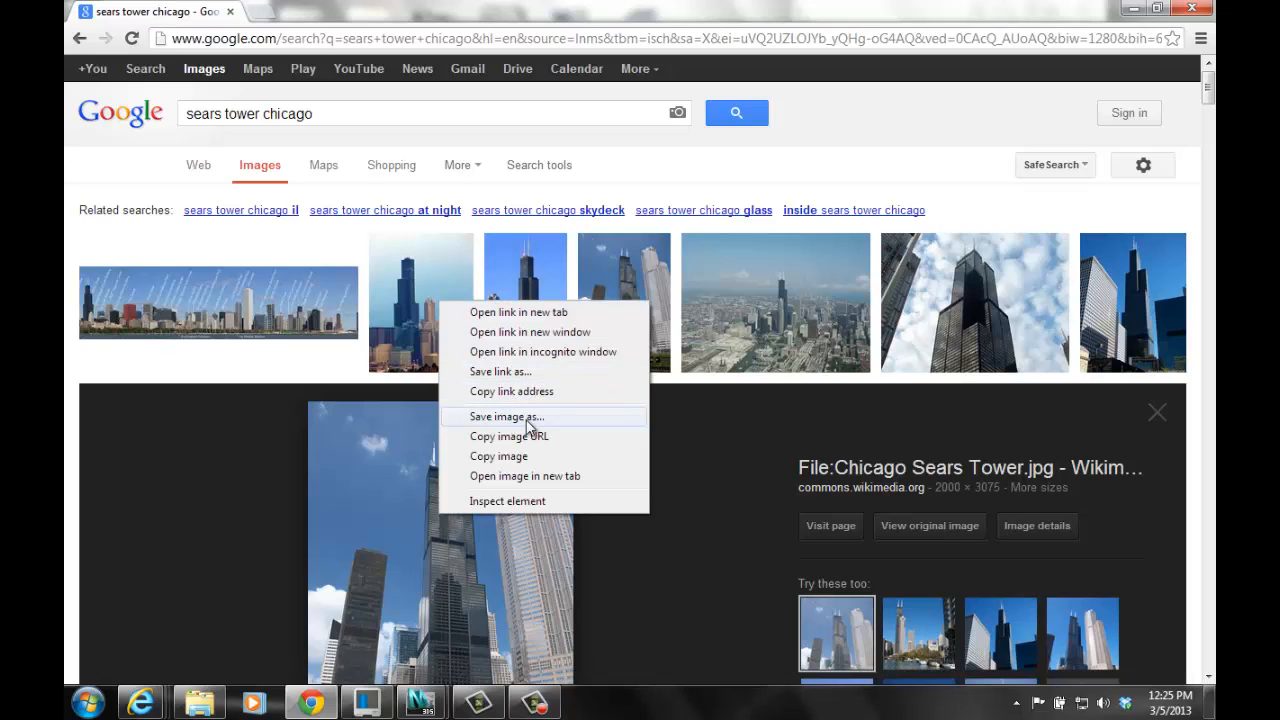
click(522, 456)
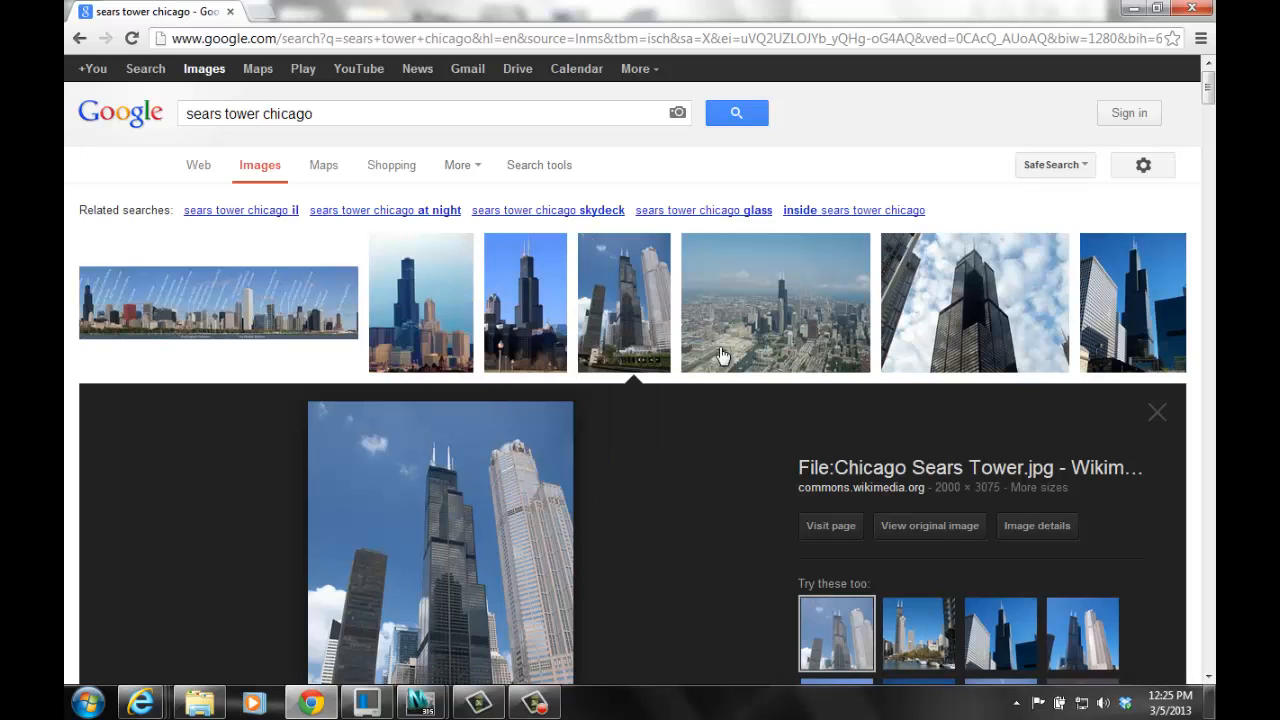
- Return to 3ds Max, leave view rotation for object selection, and restore its window to a smaller size
click(1130, 9)
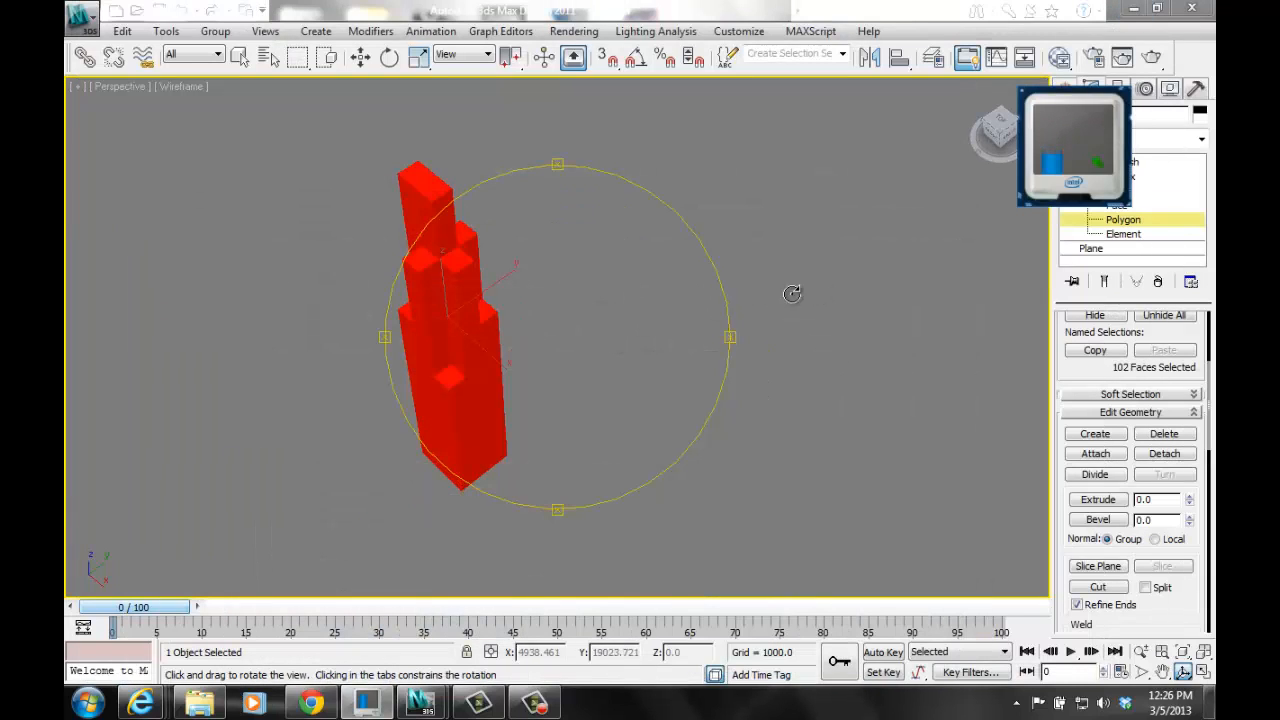
key(q)
right_click(646, 294)
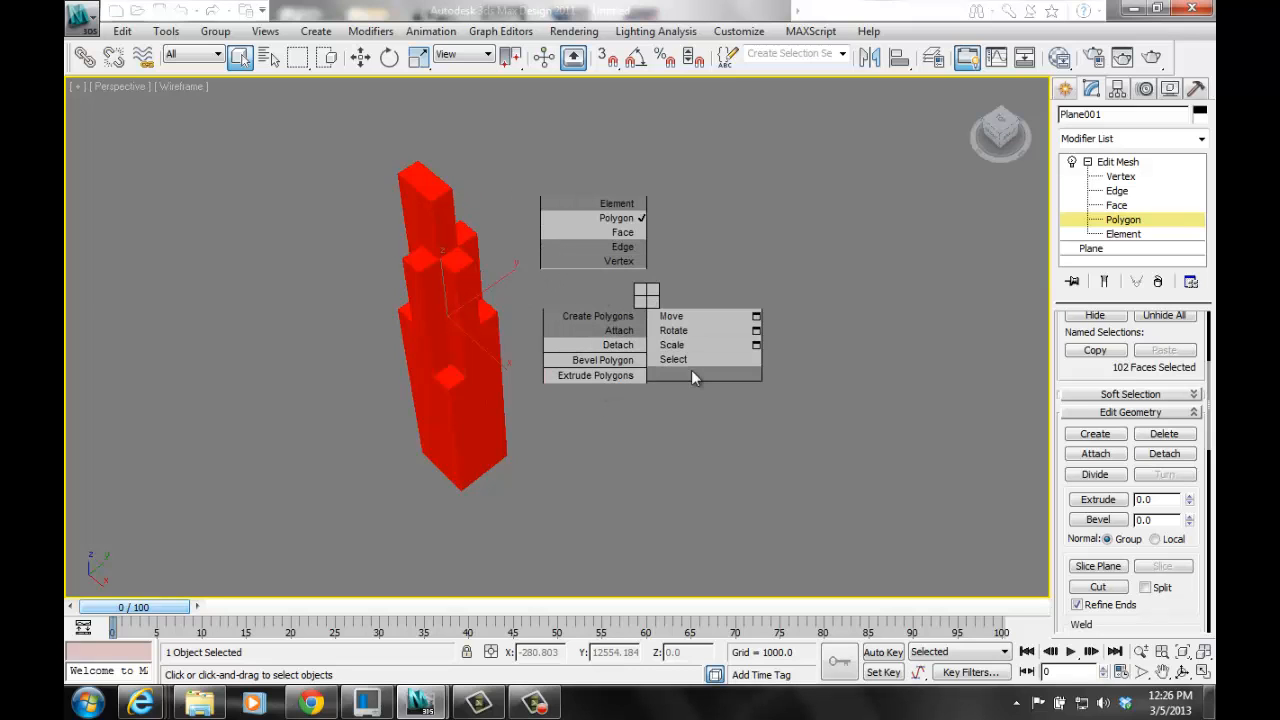
click(1156, 10)
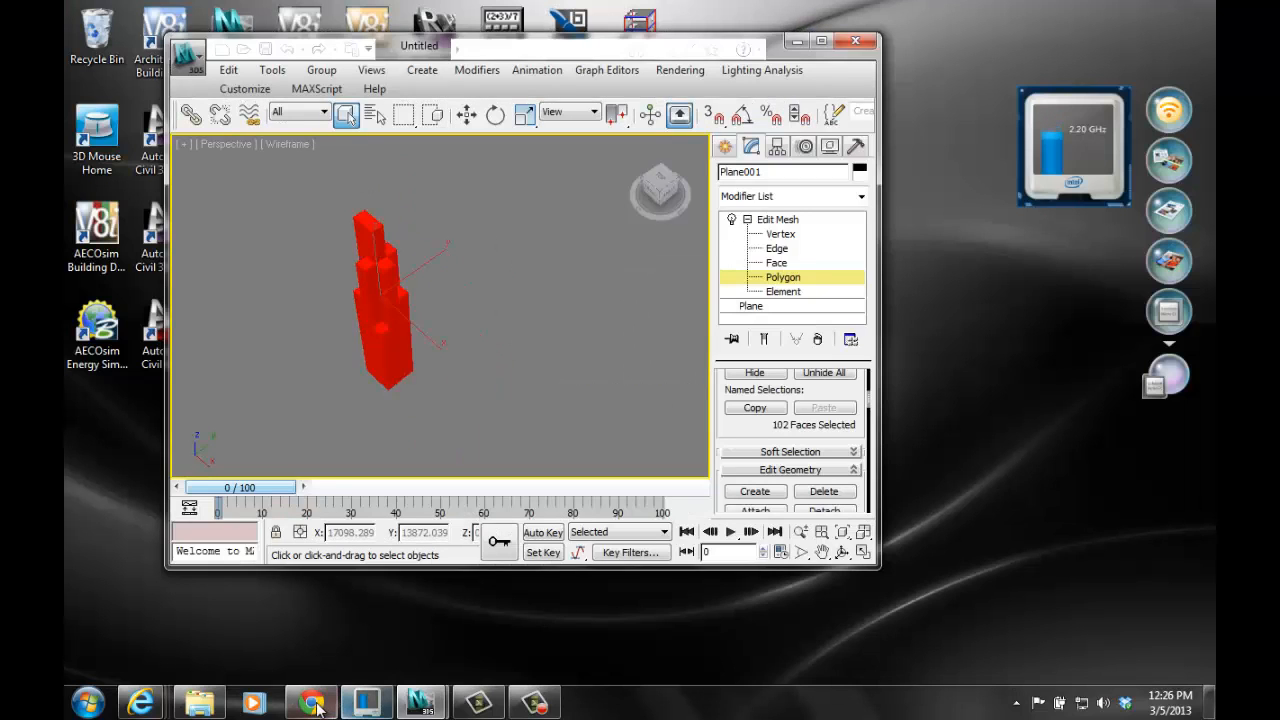
- Switch to Chrome, take its window out of full size and place it so the reference photo sits beside the 3ds Max tower model
click(313, 704)
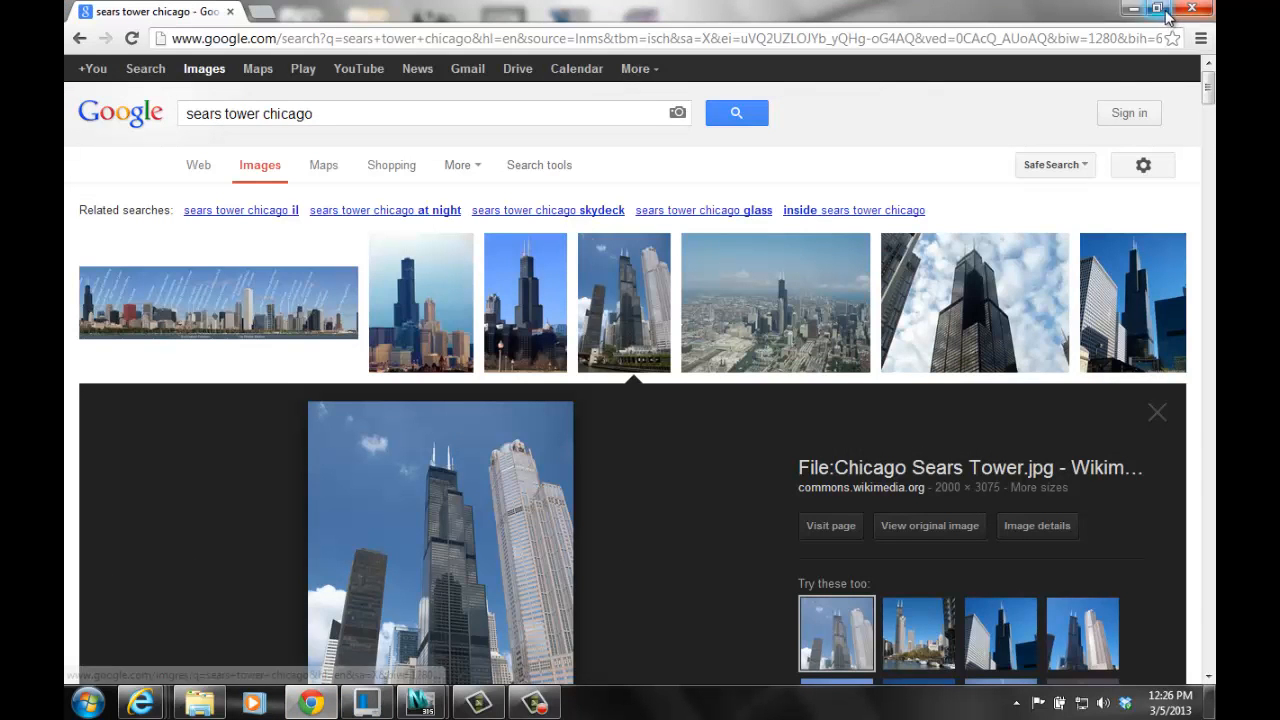
click(1157, 9)
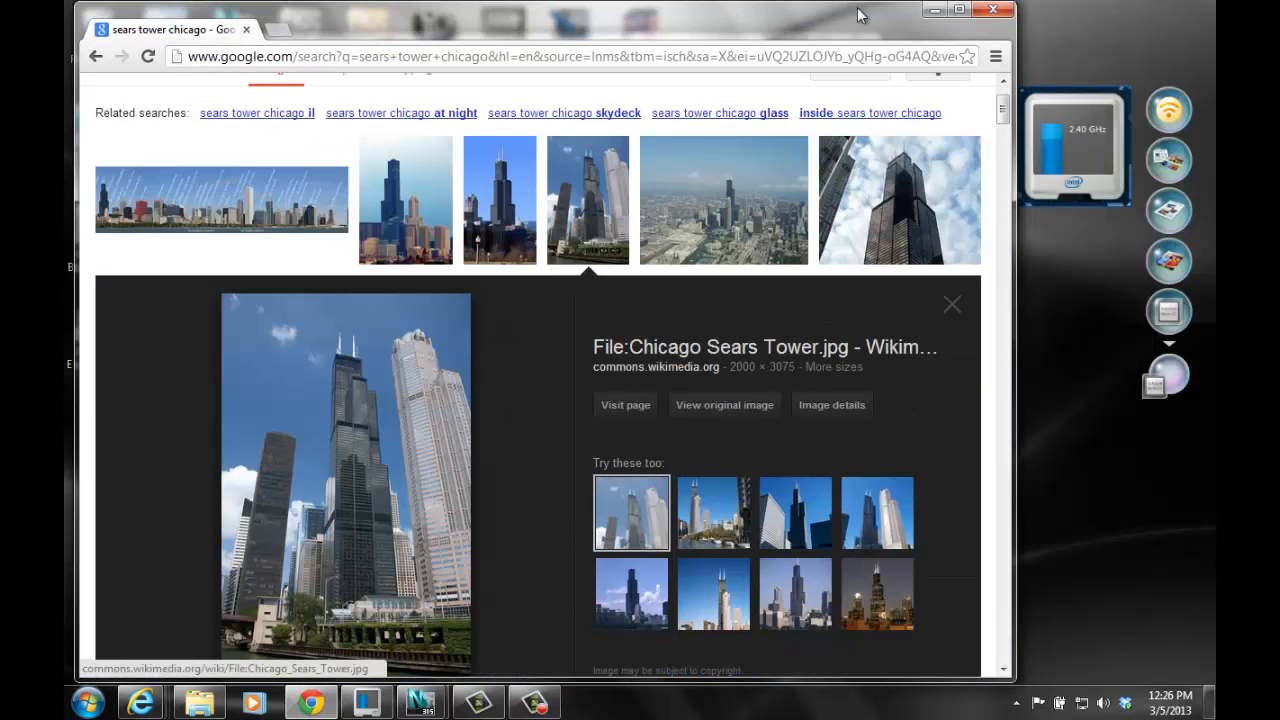
drag(861, 15, 1208, 1)
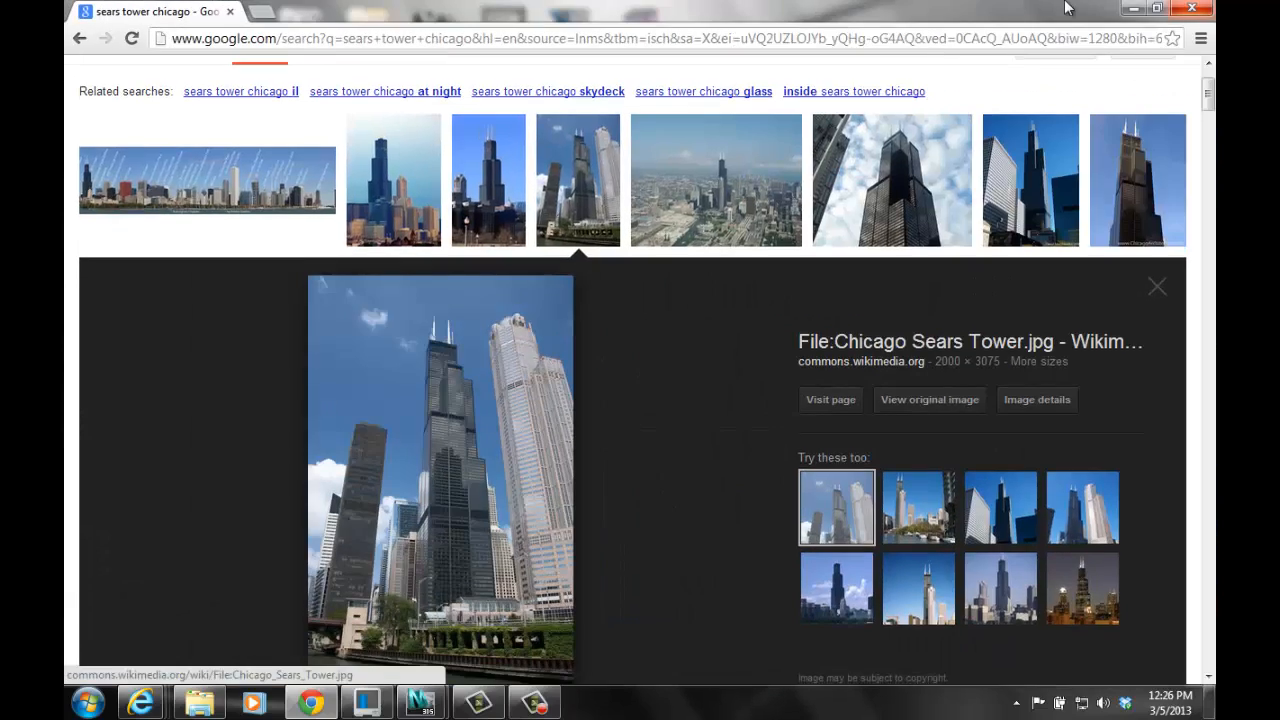
click(1157, 9)
drag(800, 15, 1177, 8)
click(1175, 9)
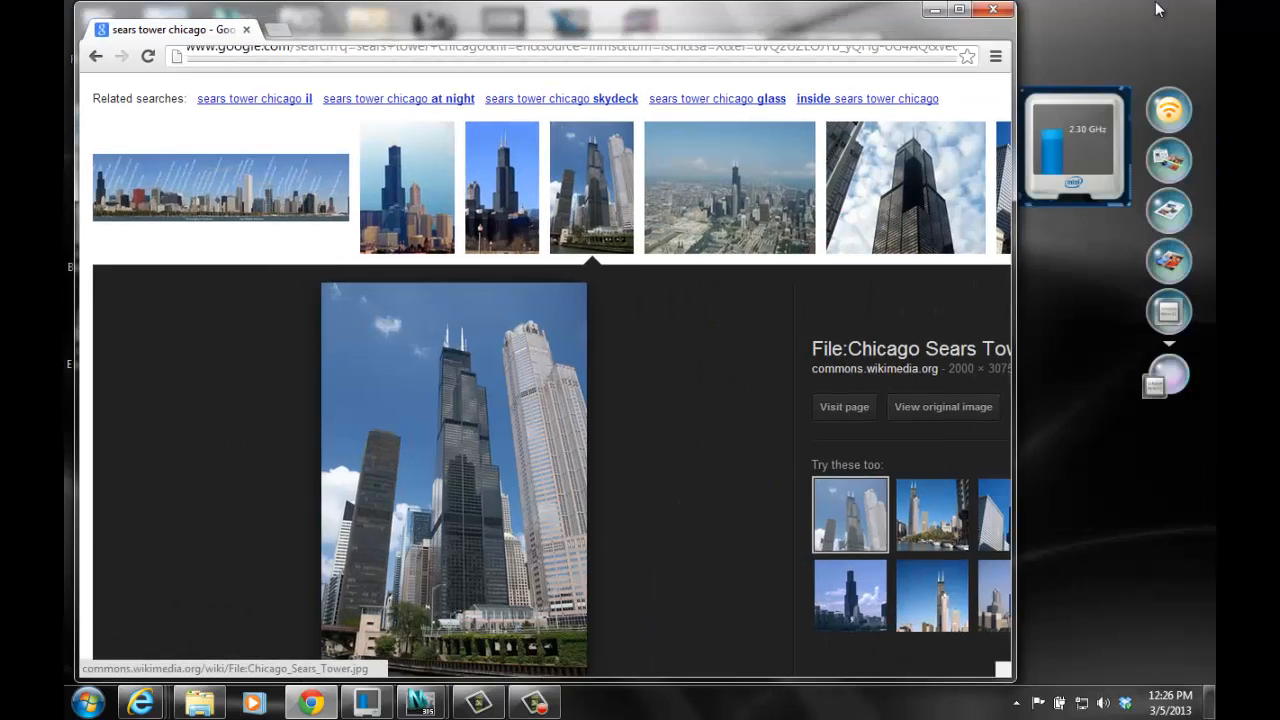
drag(757, 33, 1113, 26)
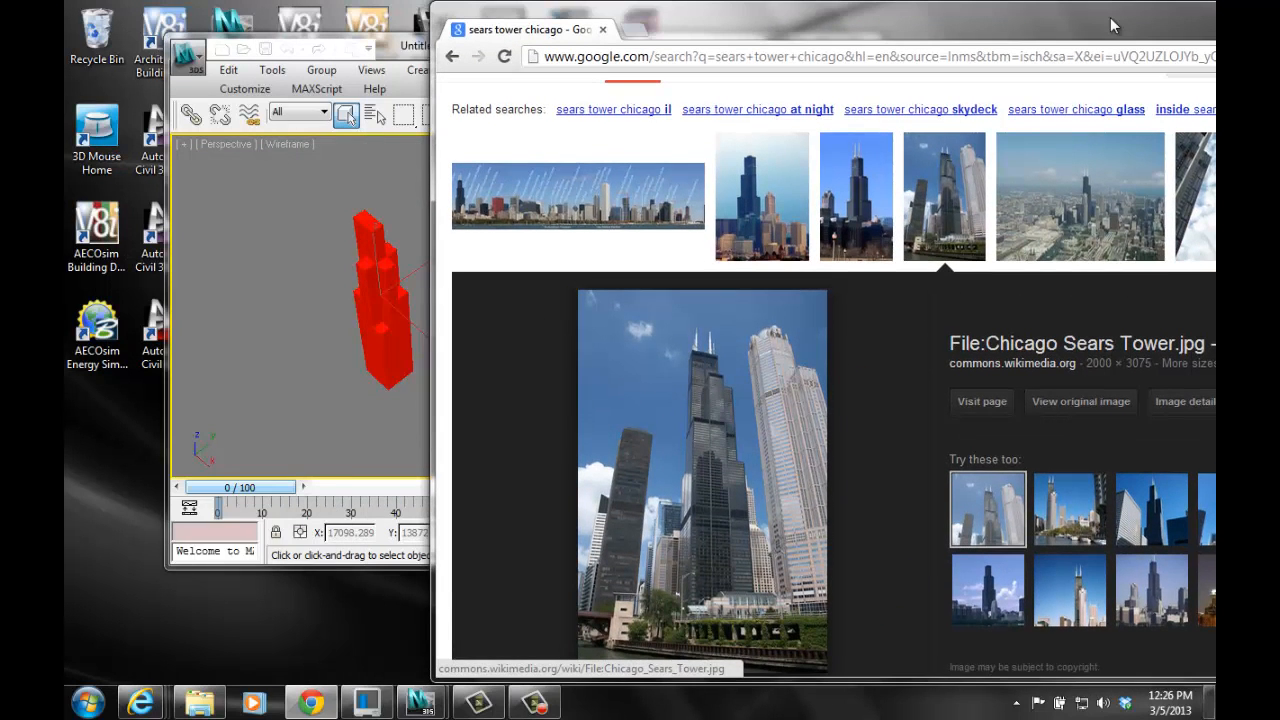